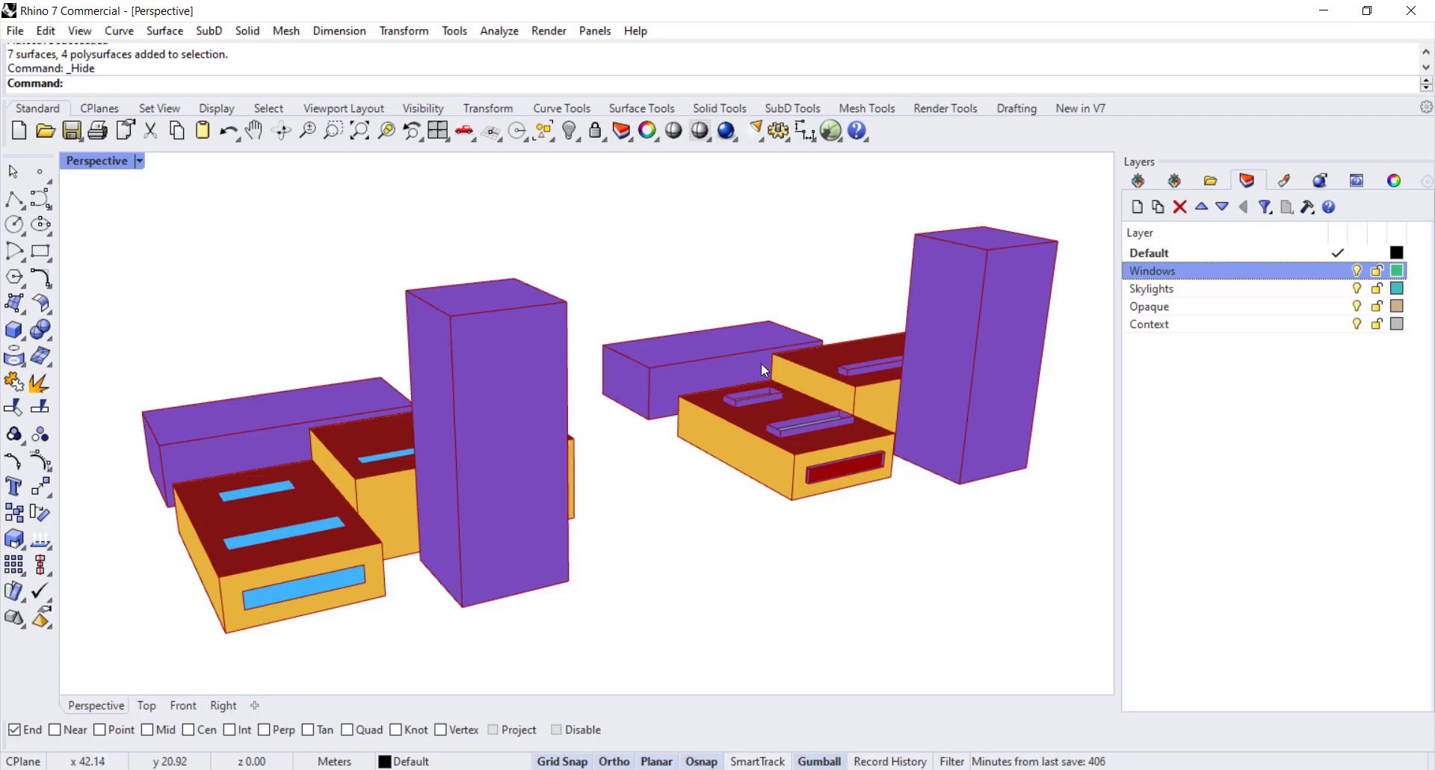
Step: Open Grasshopper in a full-size window and examine the surface-based Honeybee model definition
click(831, 131)
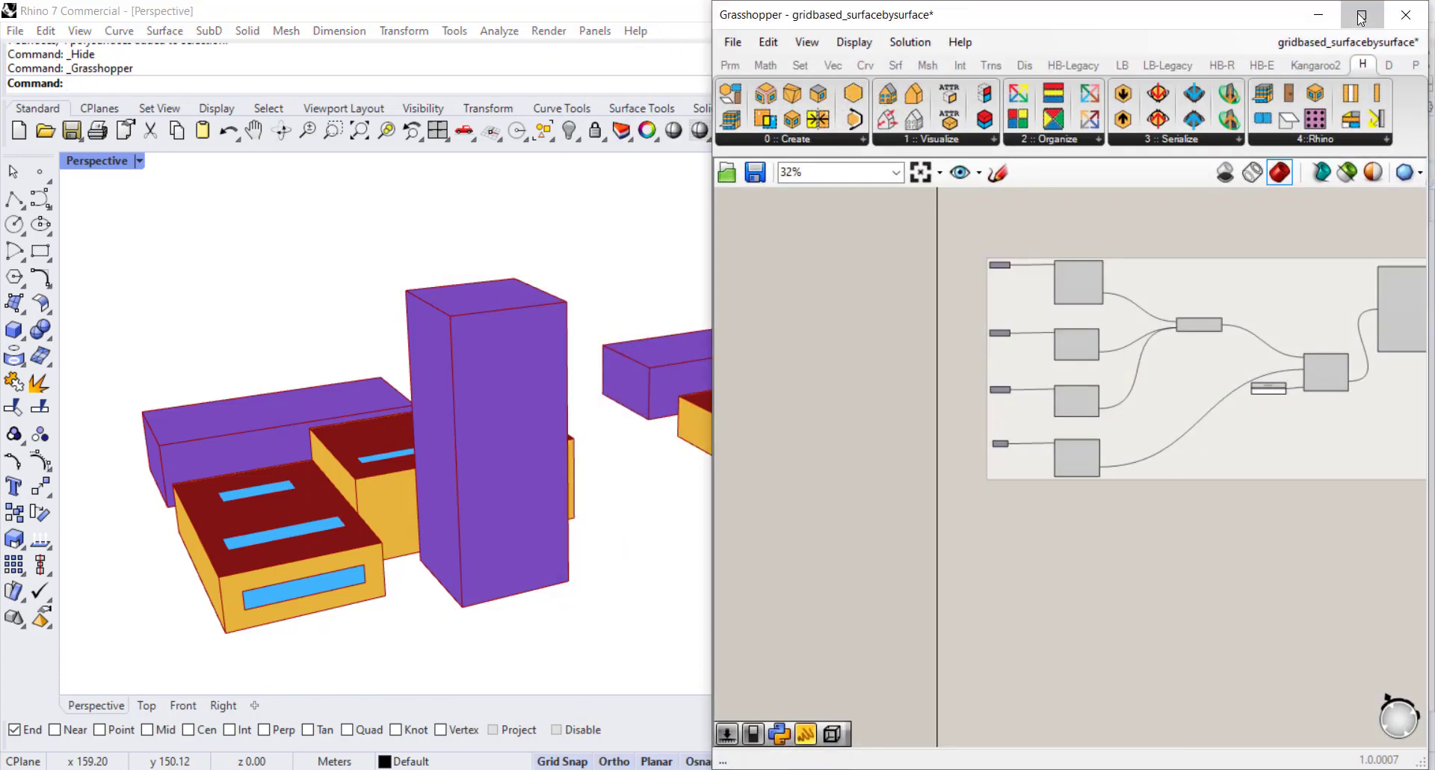
click(1361, 15)
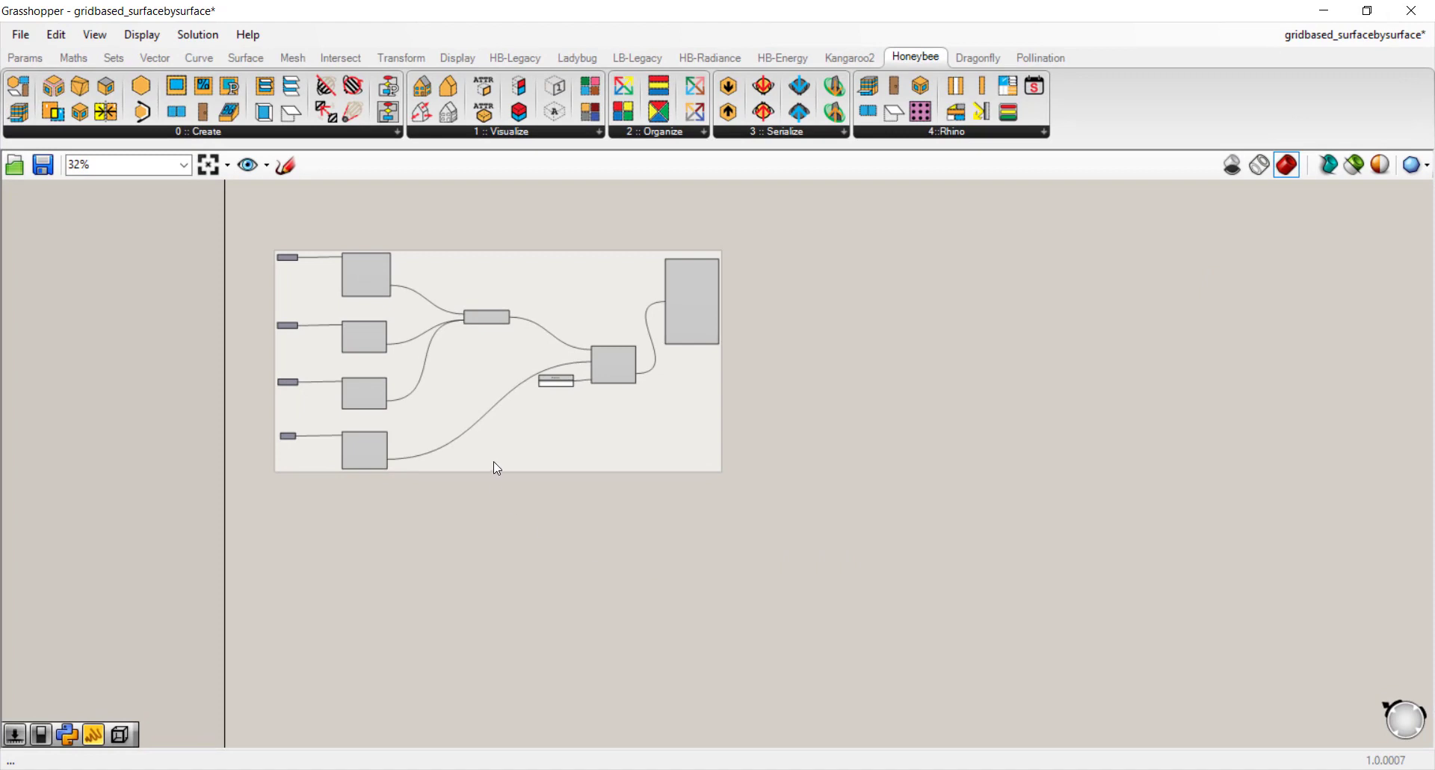
scroll(489, 461, down, 1)
right_drag(692, 230, 794, 490)
scroll(686, 310, up, 3)
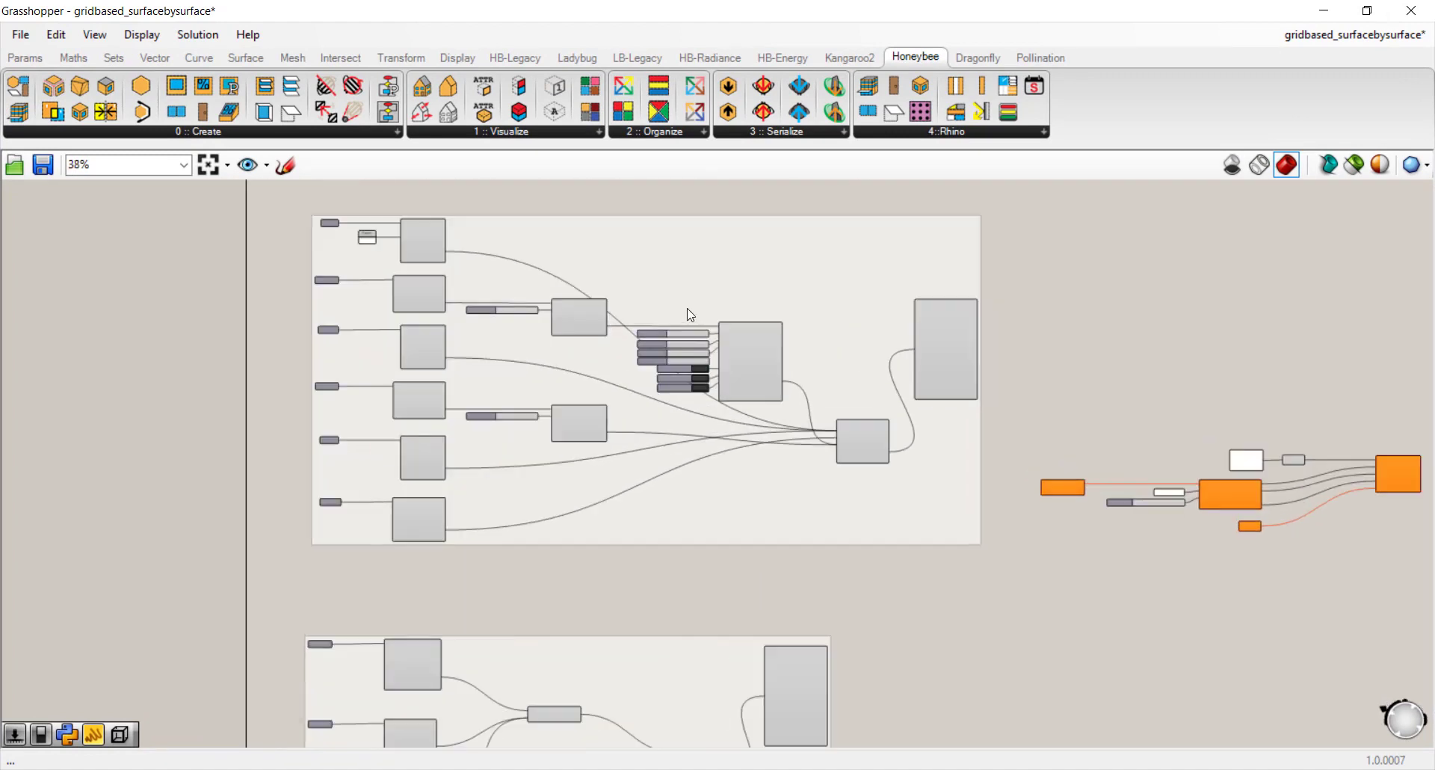
right_drag(694, 288, 696, 326)
scroll(696, 326, up, 1)
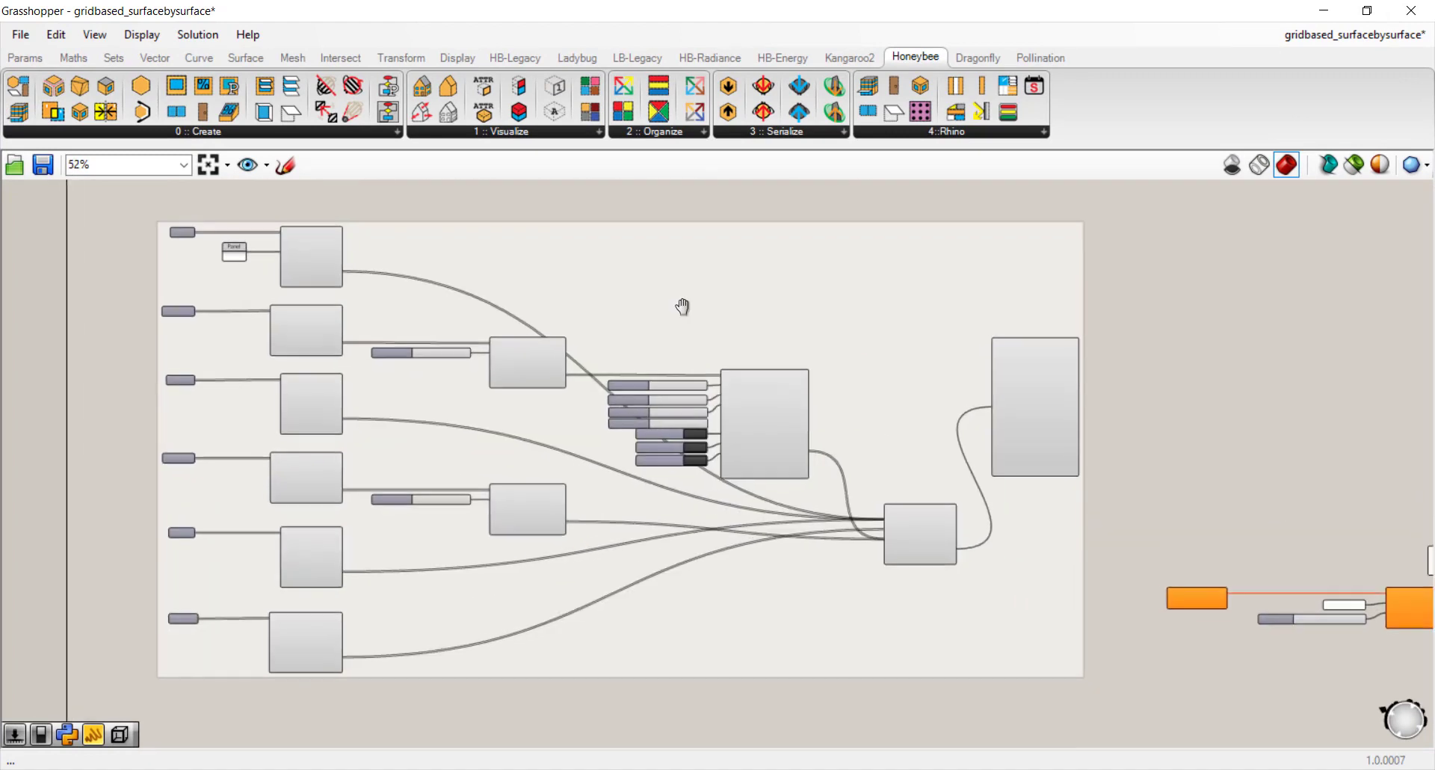
scroll(677, 314, up, 2)
scroll(677, 322, down, 1)
mouse_move(681, 341)
right_down()
mouse_move(693, 318)
mouse_move(692, 335)
right_up()
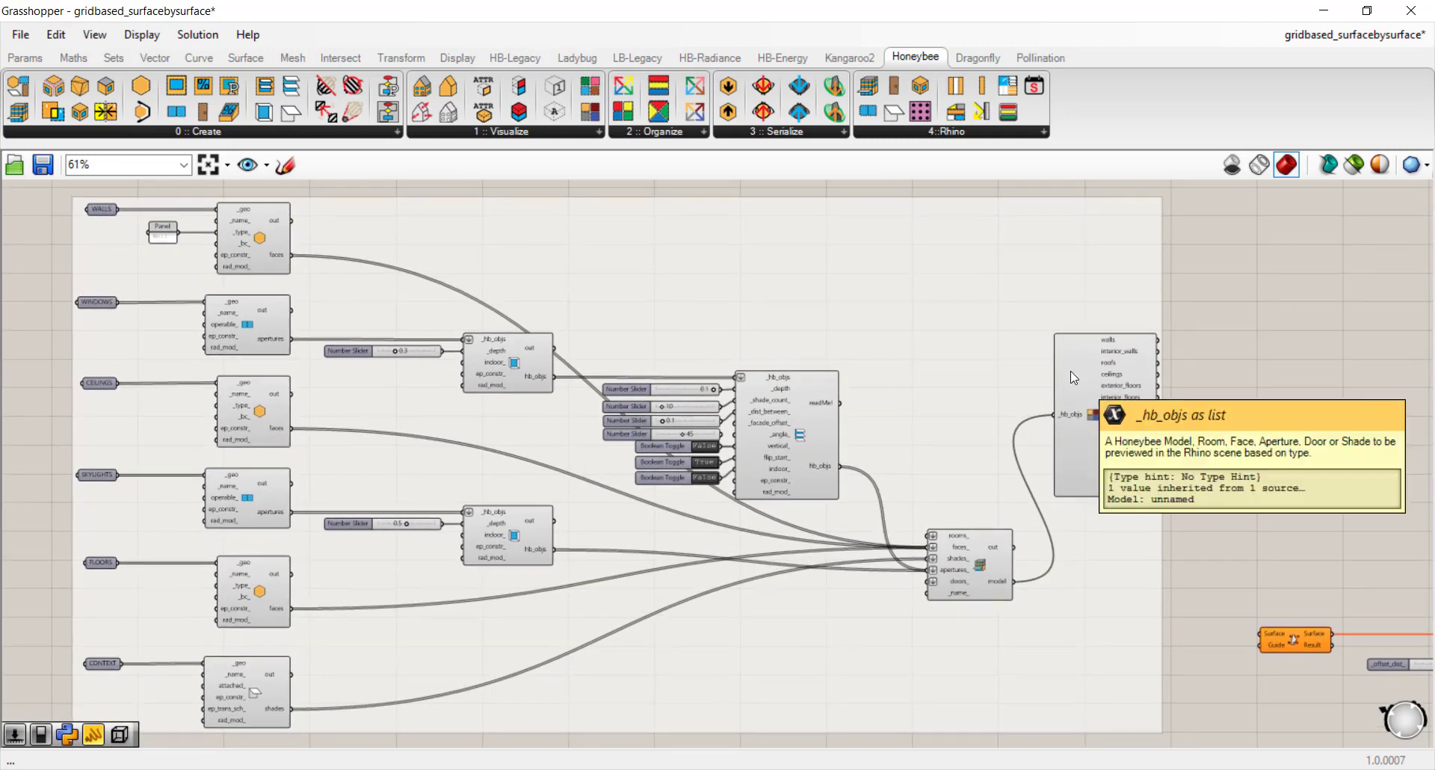
right_drag(1312, 420, 1105, 390)
scroll(1105, 390, down, 2)
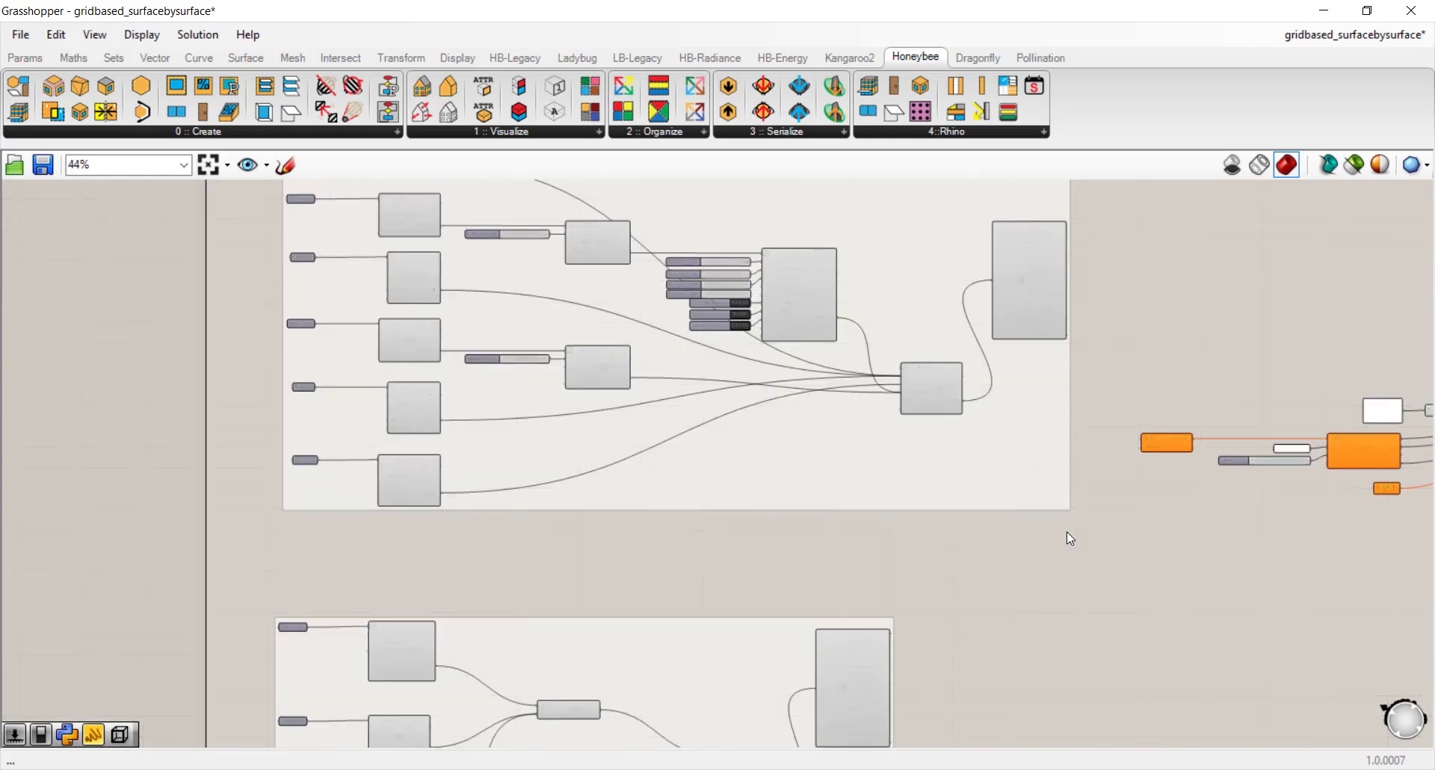
Step: Examine the solid-approach Honeybee model definition, comparing it with the surface-based group above it
right_drag(1069, 535, 1081, 372)
right_drag(673, 621, 681, 502)
scroll(672, 520, up, 2)
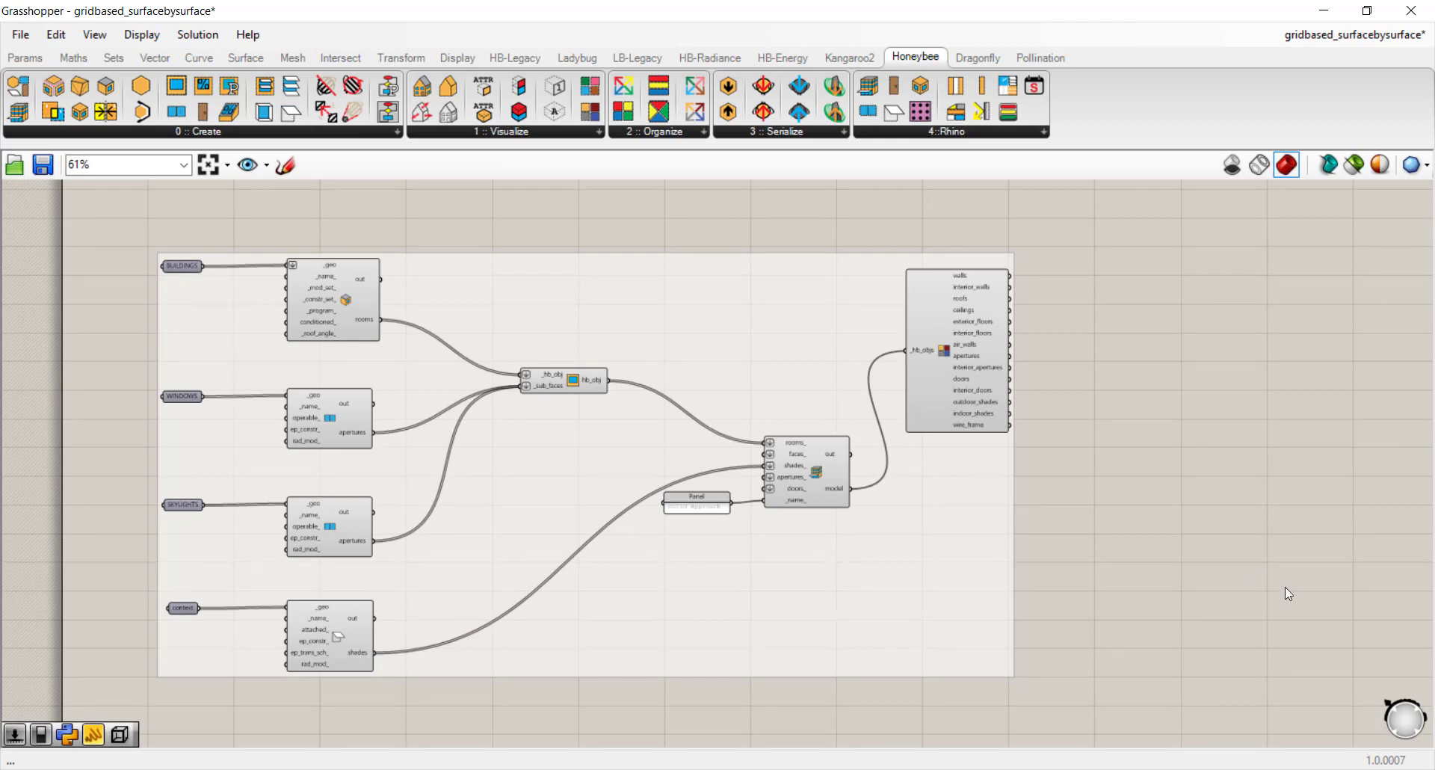
scroll(1286, 583, down, 1)
right_drag(1309, 459, 997, 714)
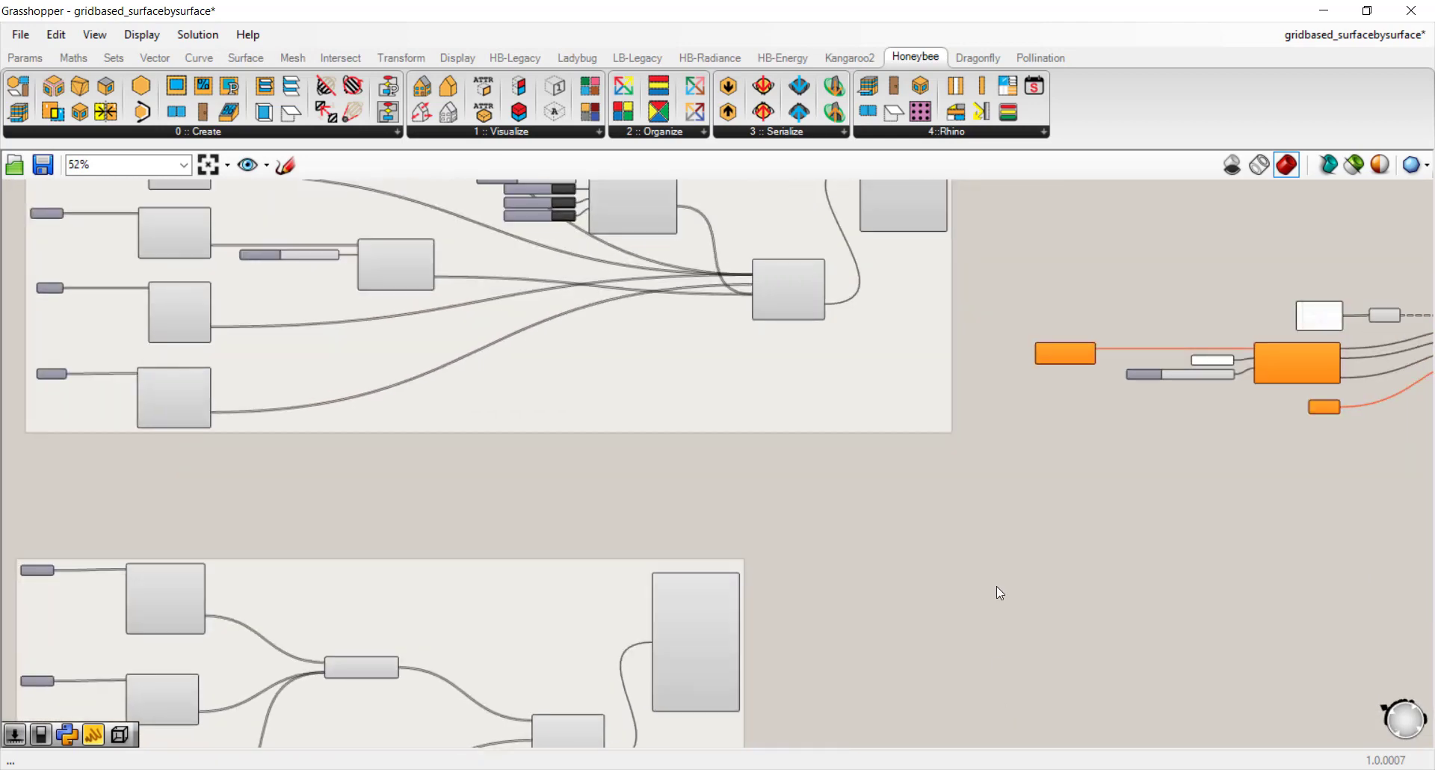
right_drag(996, 445, 1041, 664)
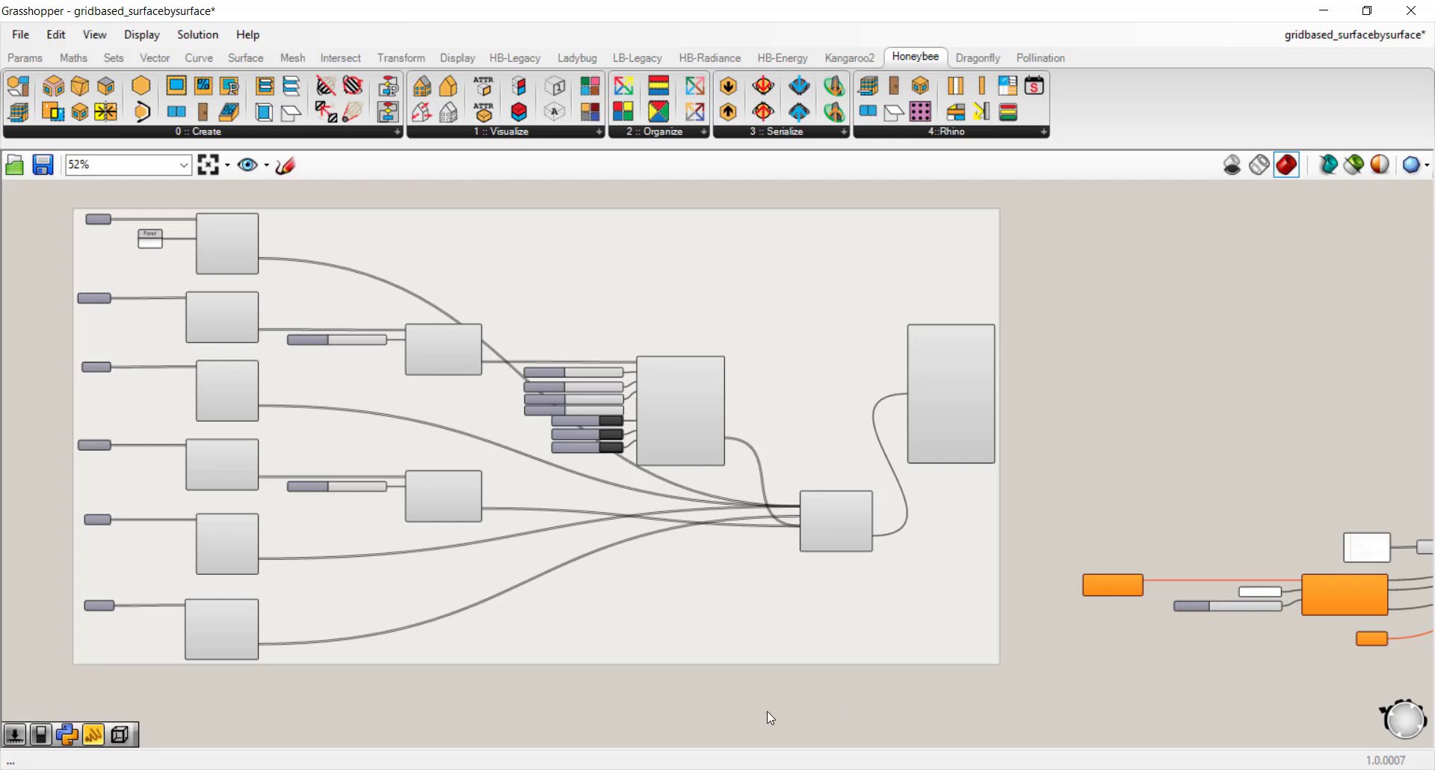
right_drag(766, 711, 846, 425)
right_drag(926, 610, 928, 438)
scroll(650, 613, up, 2)
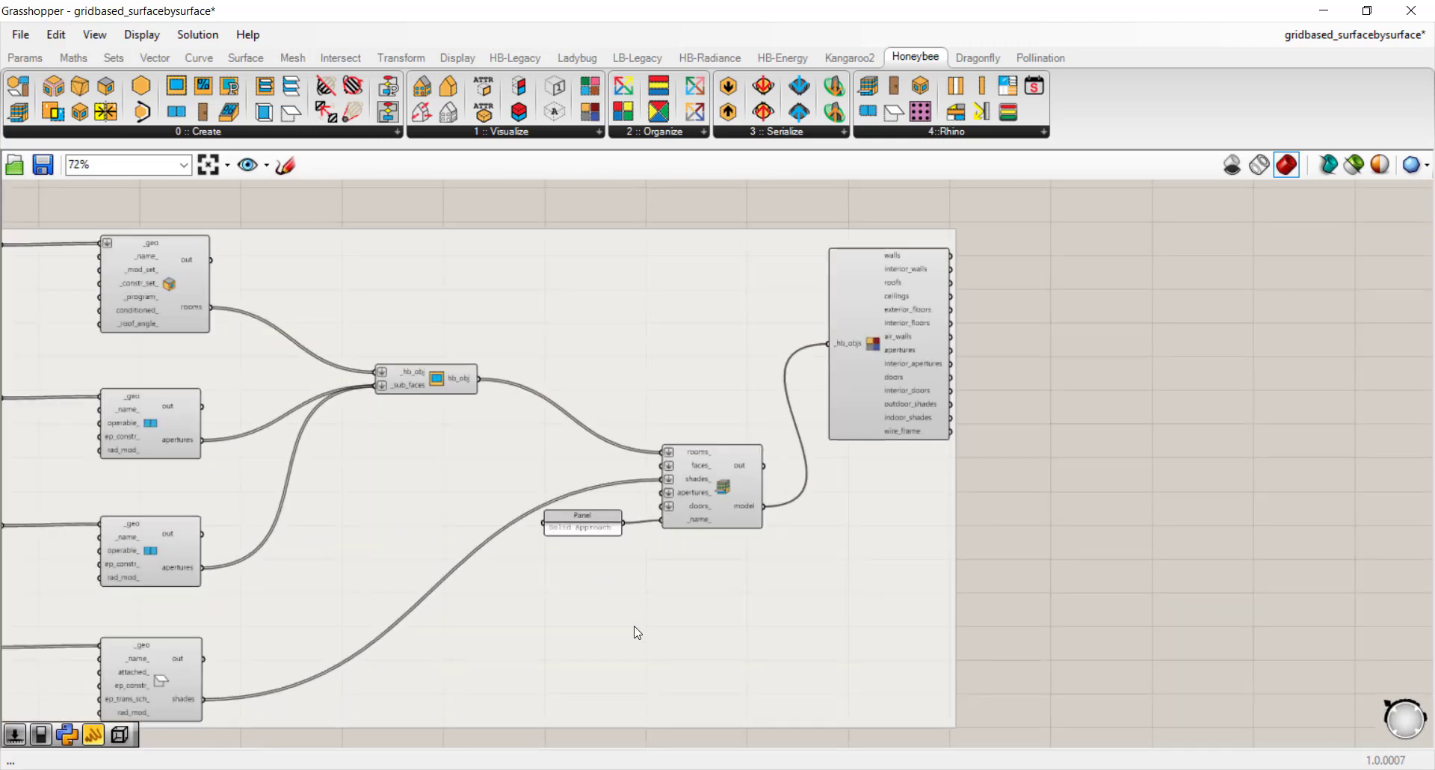
right_drag(636, 632, 720, 631)
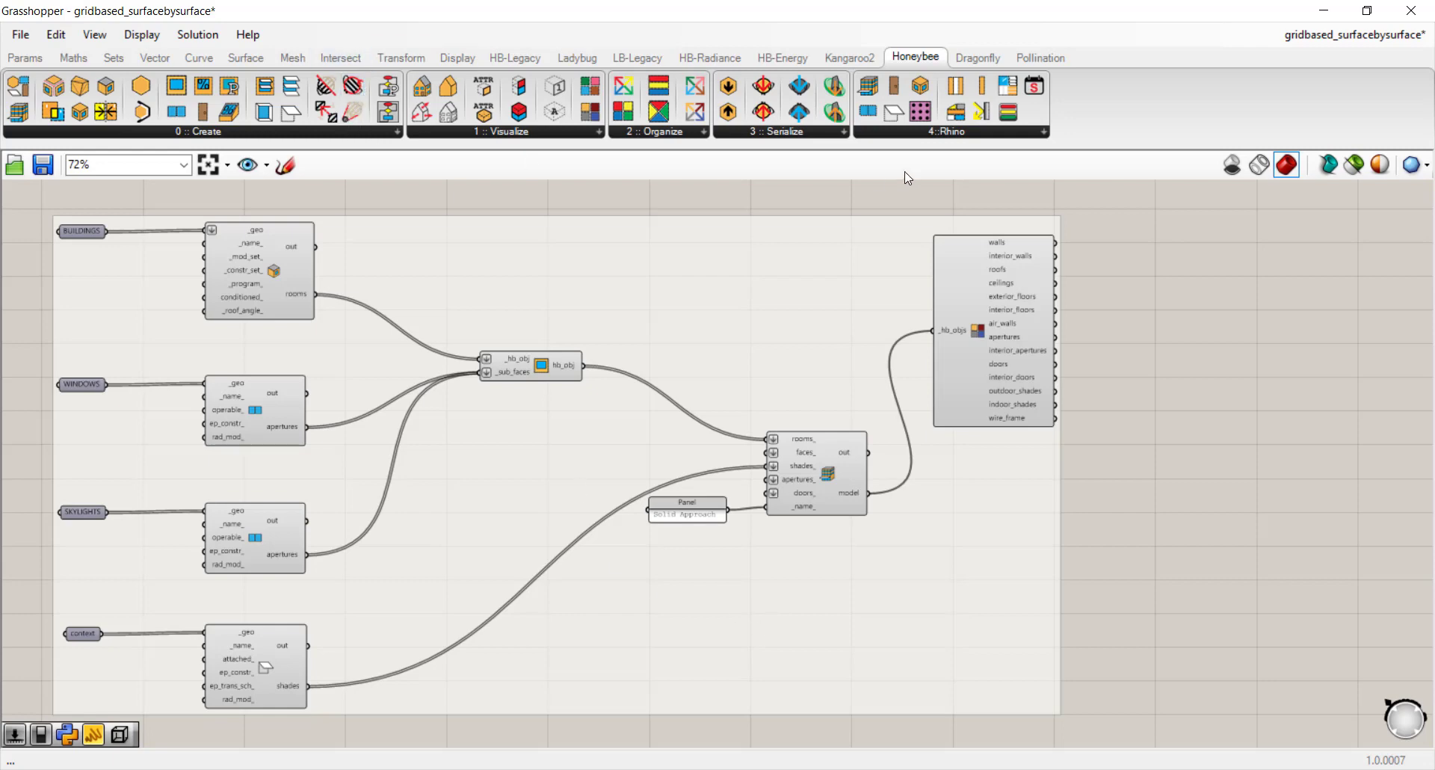
Step: Add an HB Sensor Grid from Rooms component on the empty canvas beside the solid-approach group
click(728, 66)
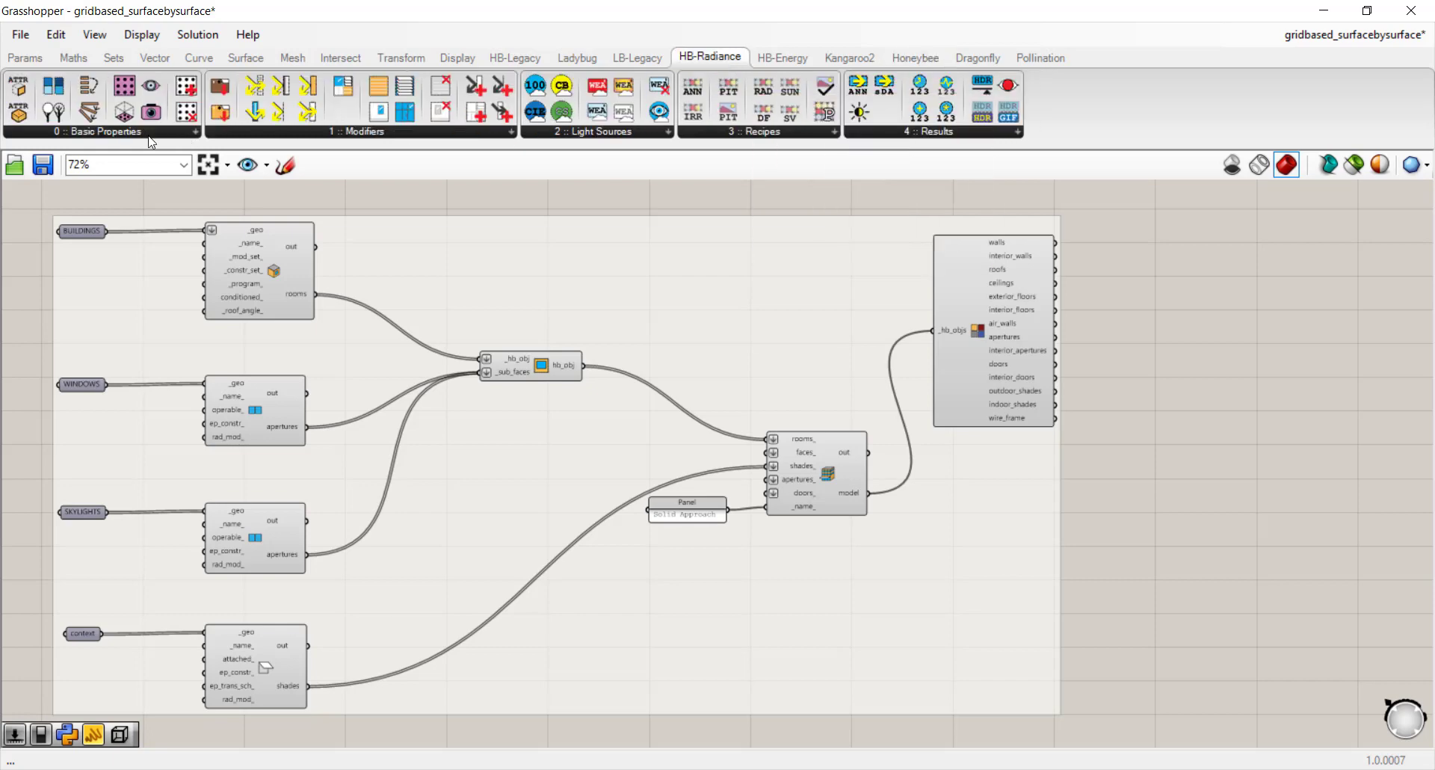
click(113, 132)
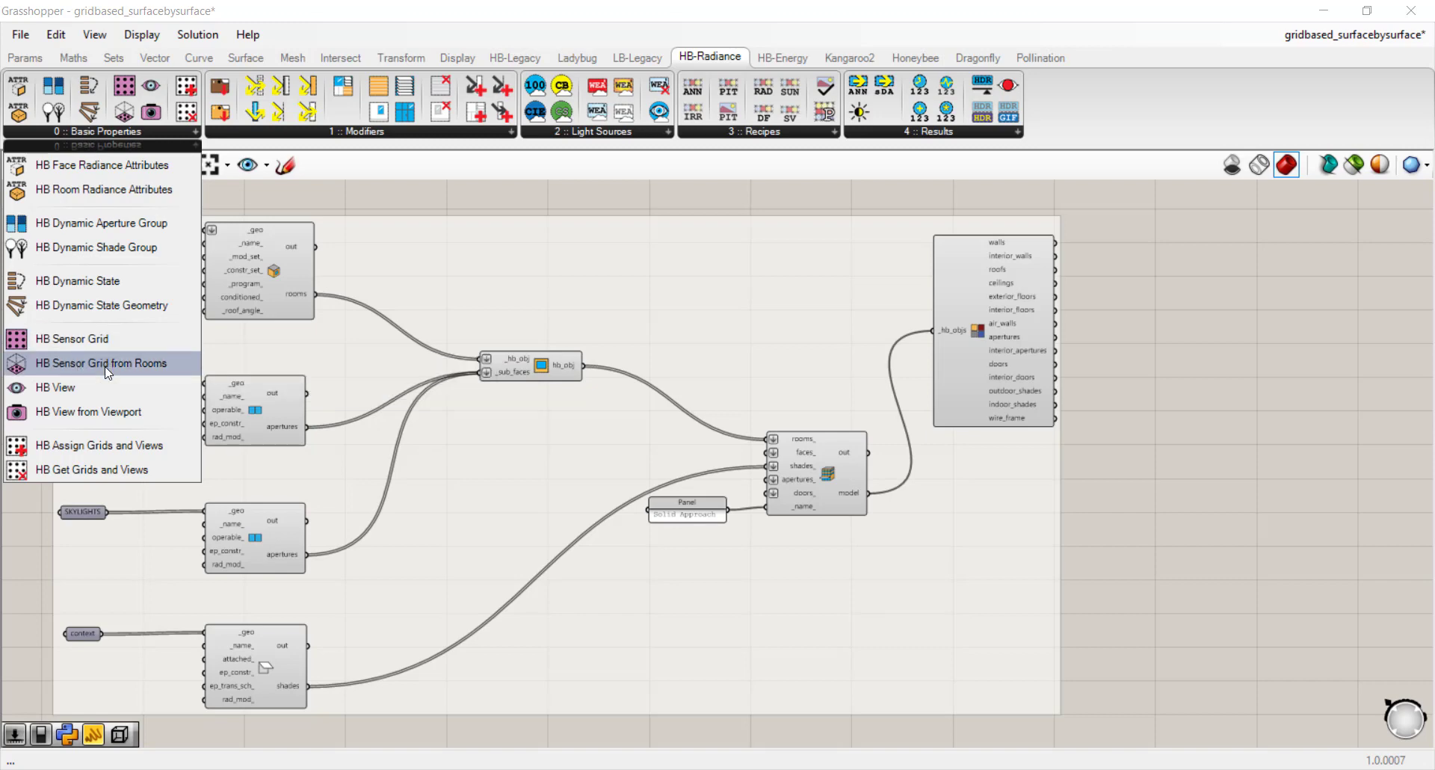
click(147, 372)
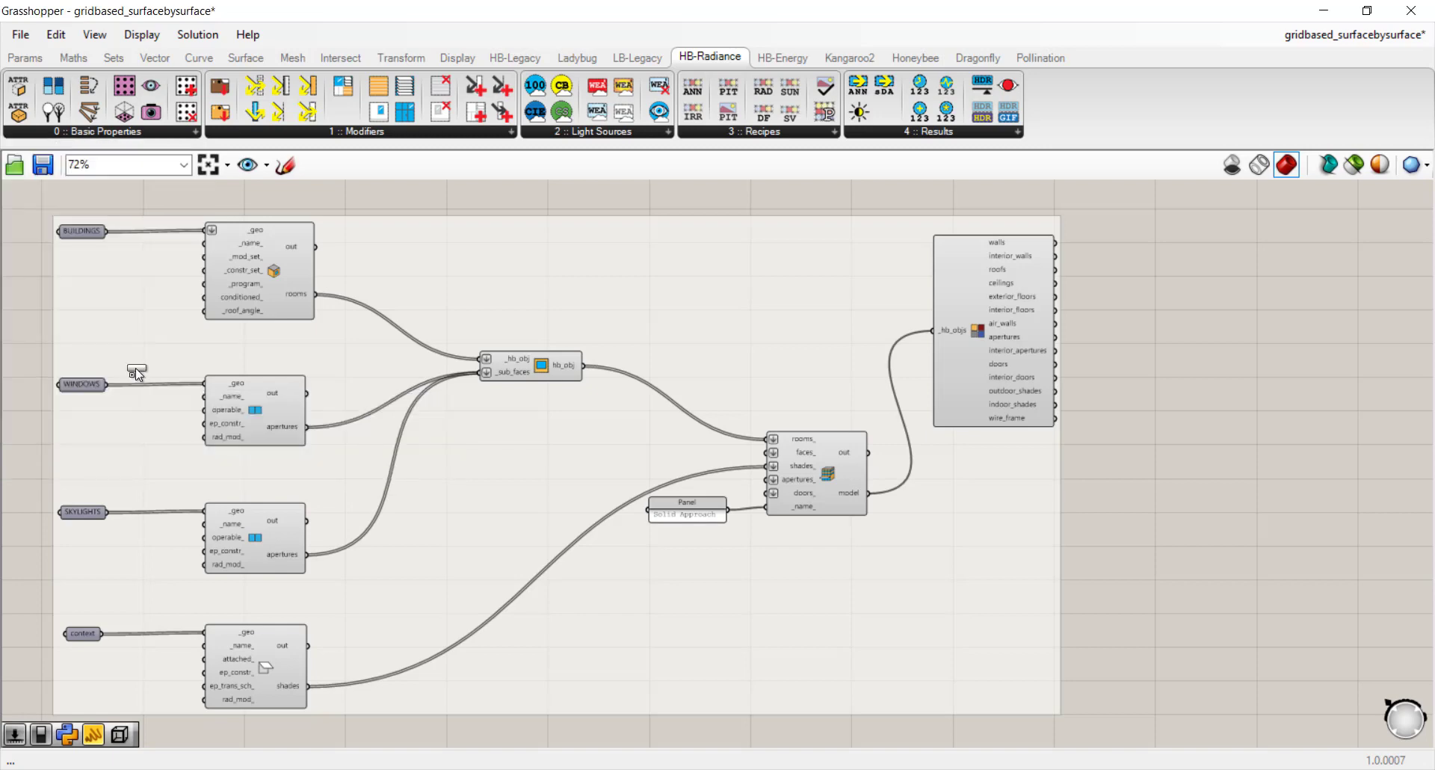
click(1172, 469)
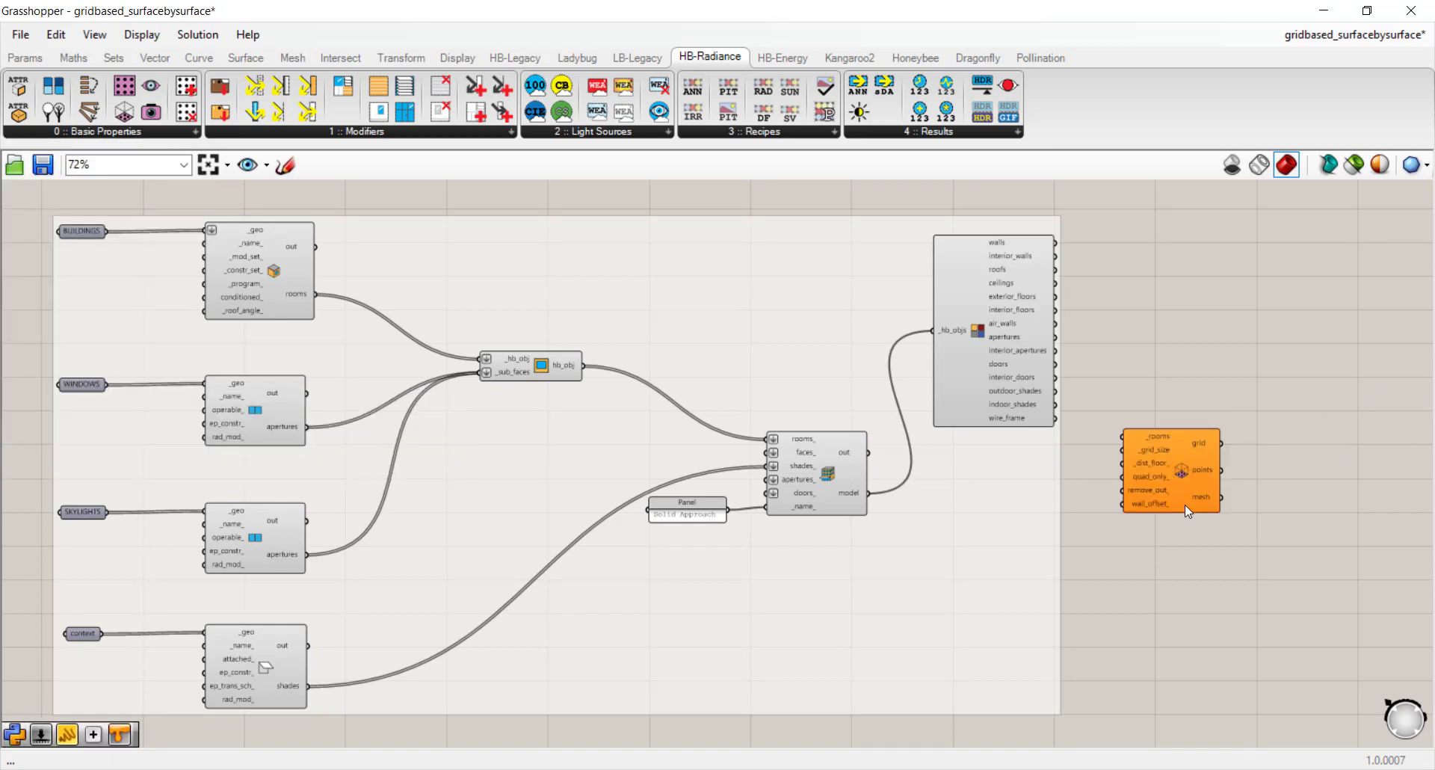
right_drag(1185, 504, 1103, 419)
click(1081, 429)
drag(1081, 428, 1078, 441)
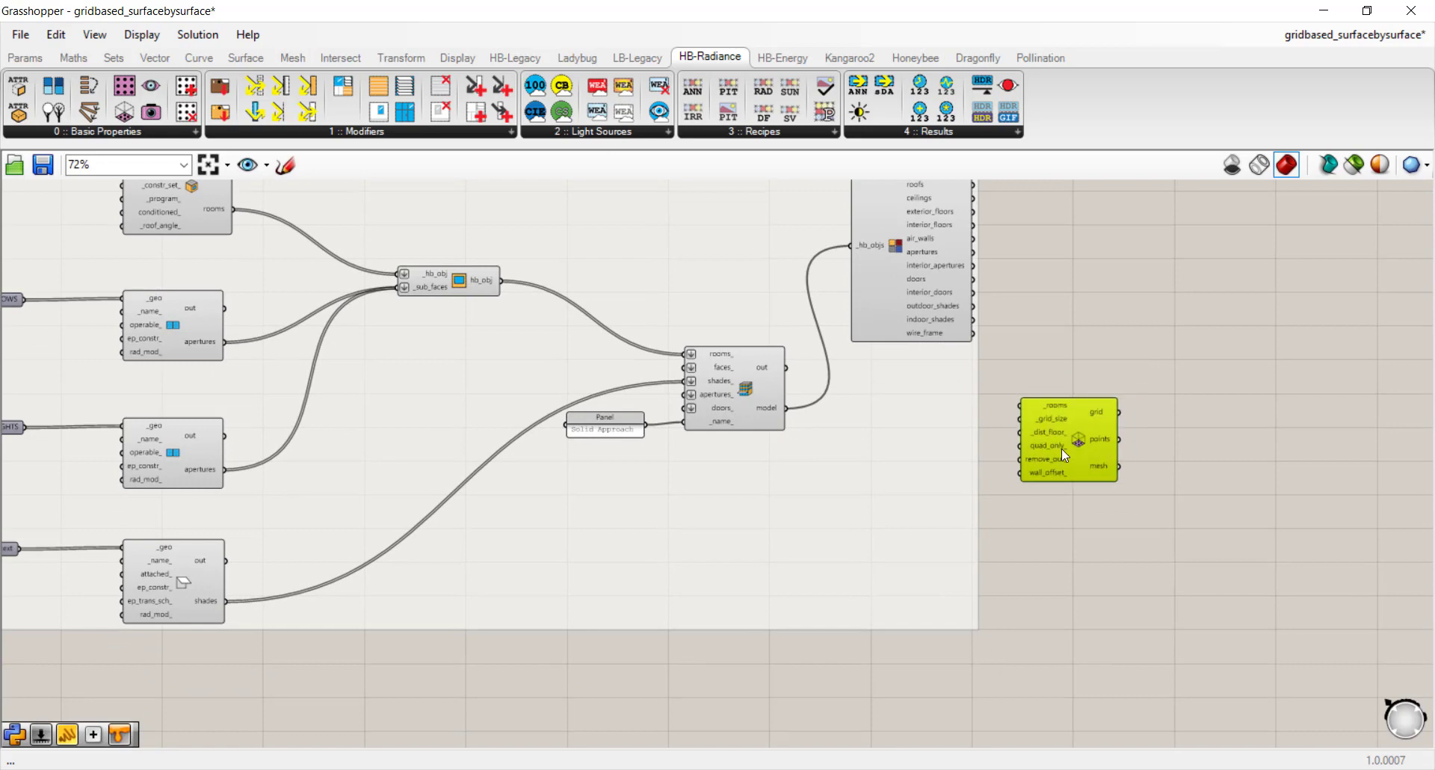
Step: Connect the solid-approach model output to the sensor grid component's _rooms input and move the component slightly away from the group
scroll(805, 425, up, 2)
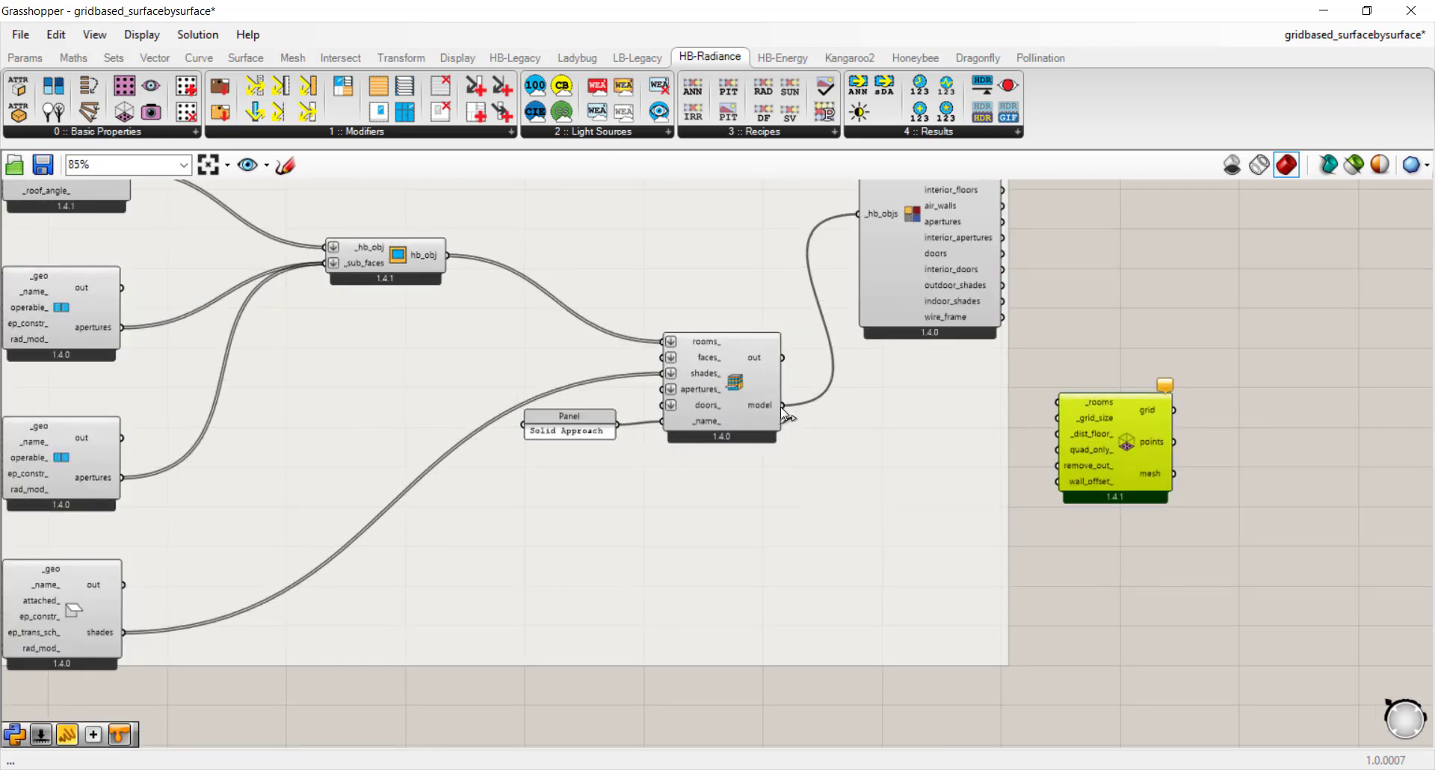
drag(782, 405, 1057, 402)
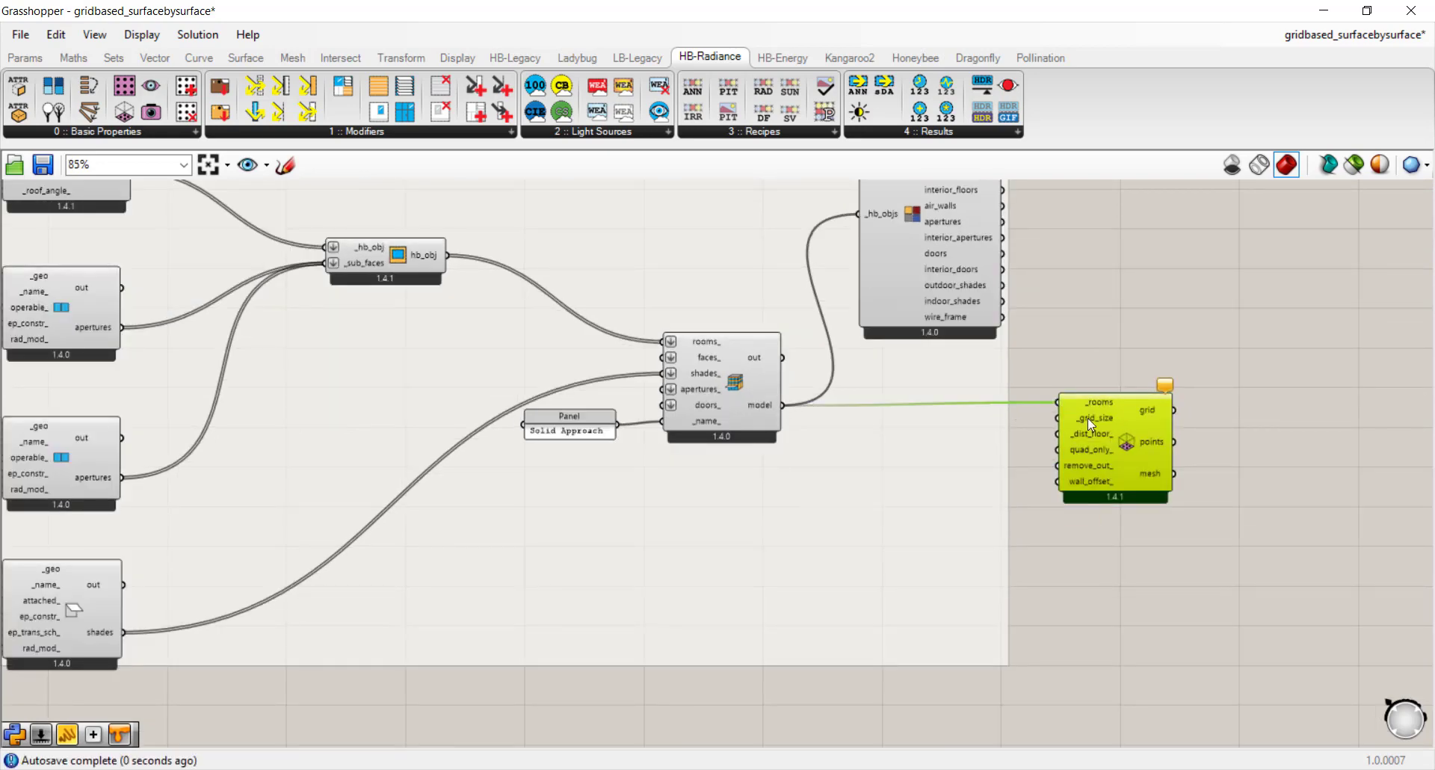
drag(1143, 441, 1218, 444)
right_drag(1233, 455, 1031, 449)
scroll(1031, 450, up, 4)
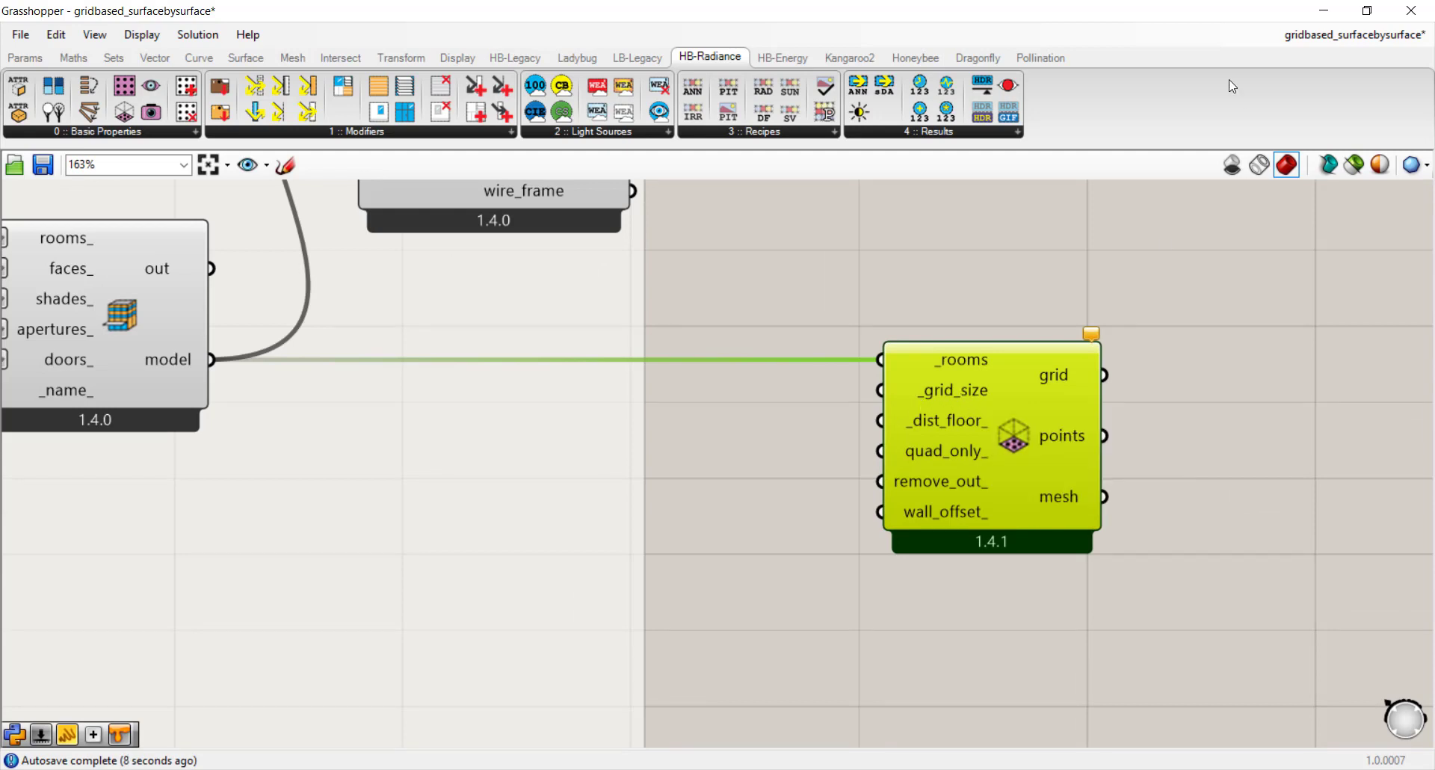
Step: Switch to Rhino to check the document's units and return to the full-size Grasshopper window
click(1324, 10)
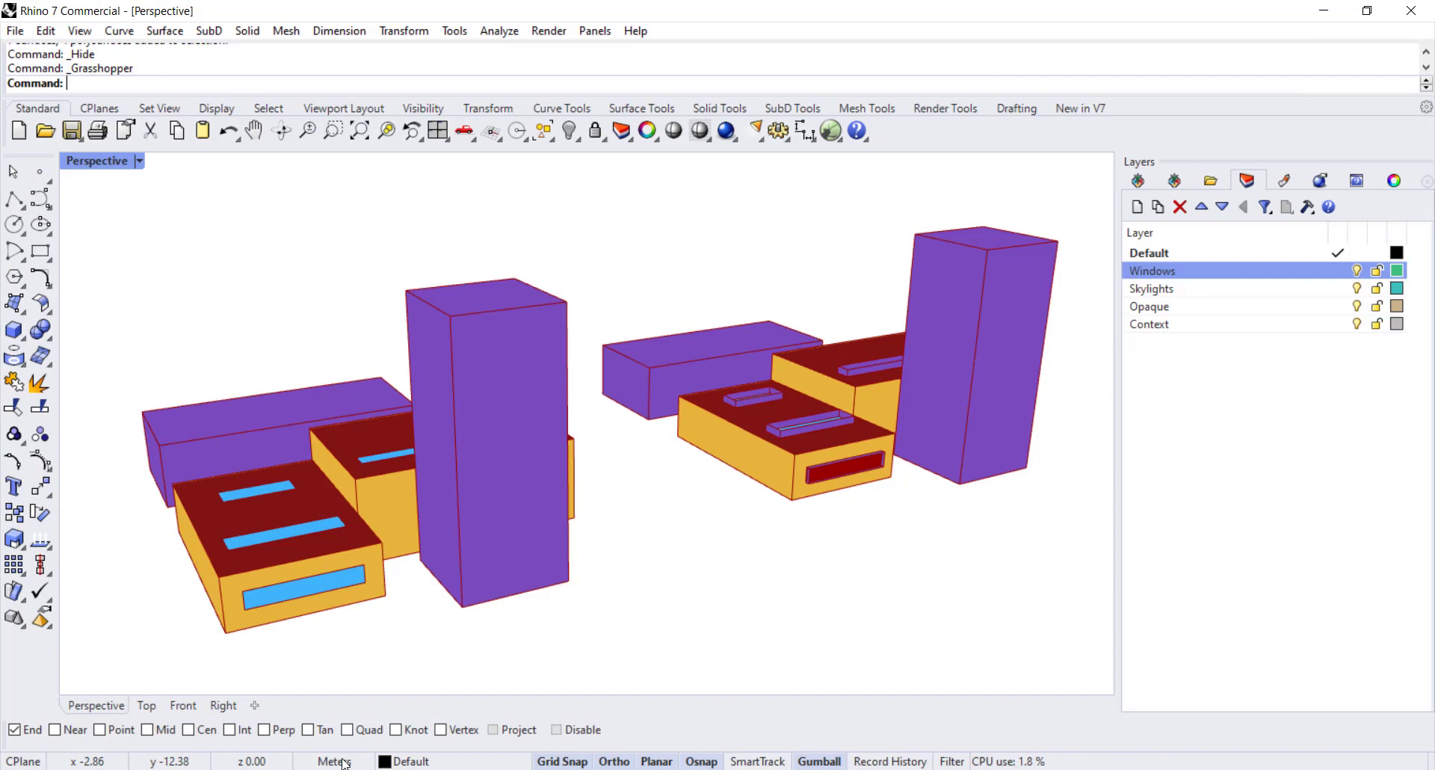
click(830, 131)
click(1367, 10)
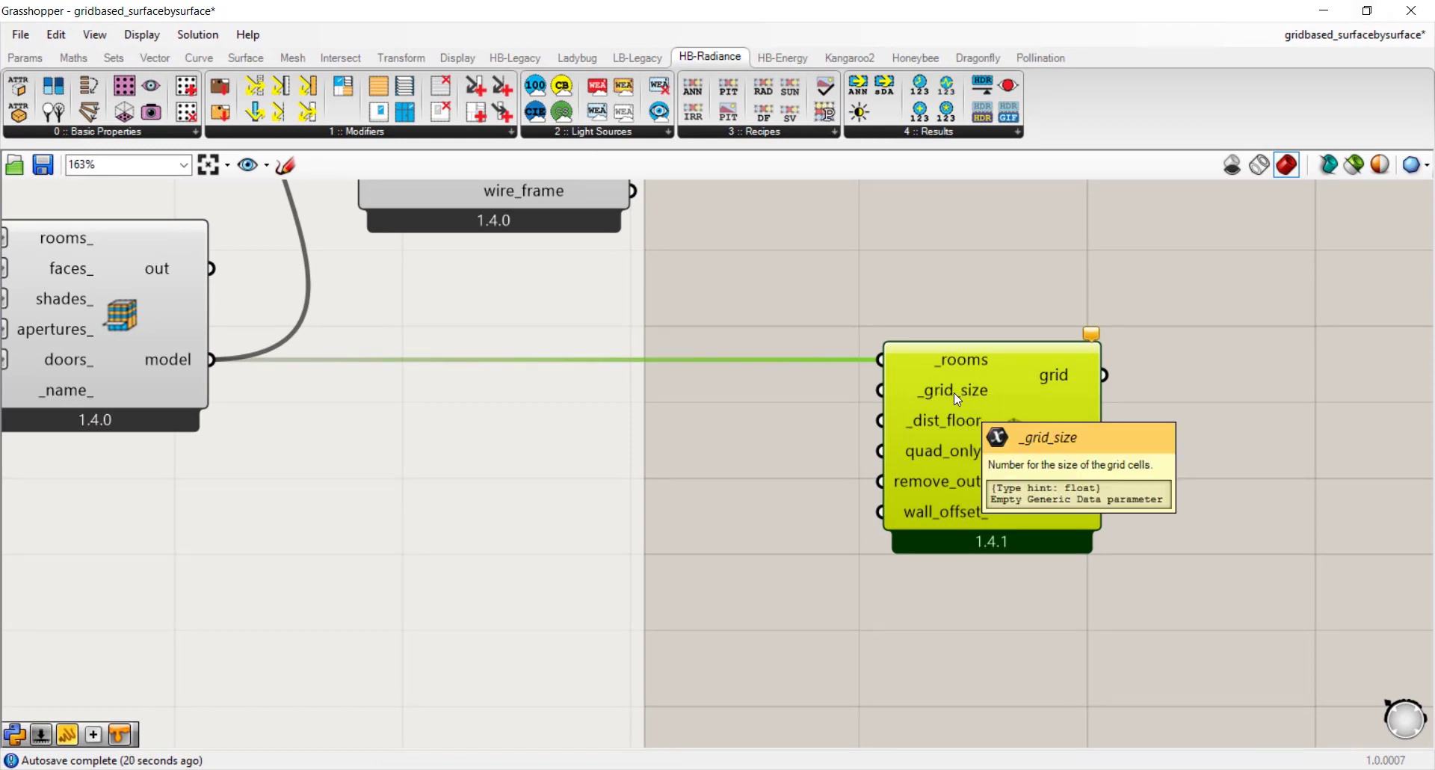
Step: Create a number slider with the value 1 and connect it to the sensor grid component's _grid_size input
right_drag(953, 393, 994, 349)
double_click(824, 340)
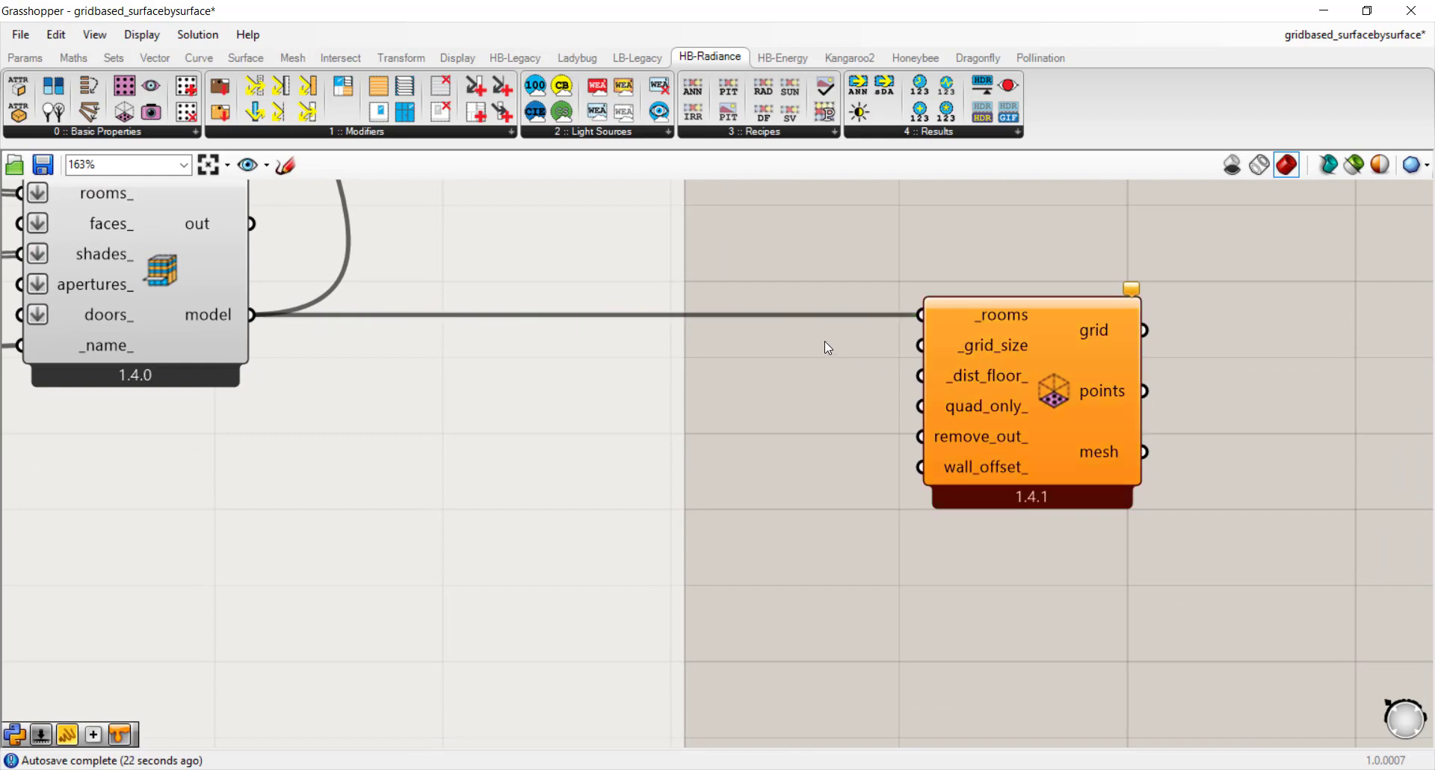
text(1)
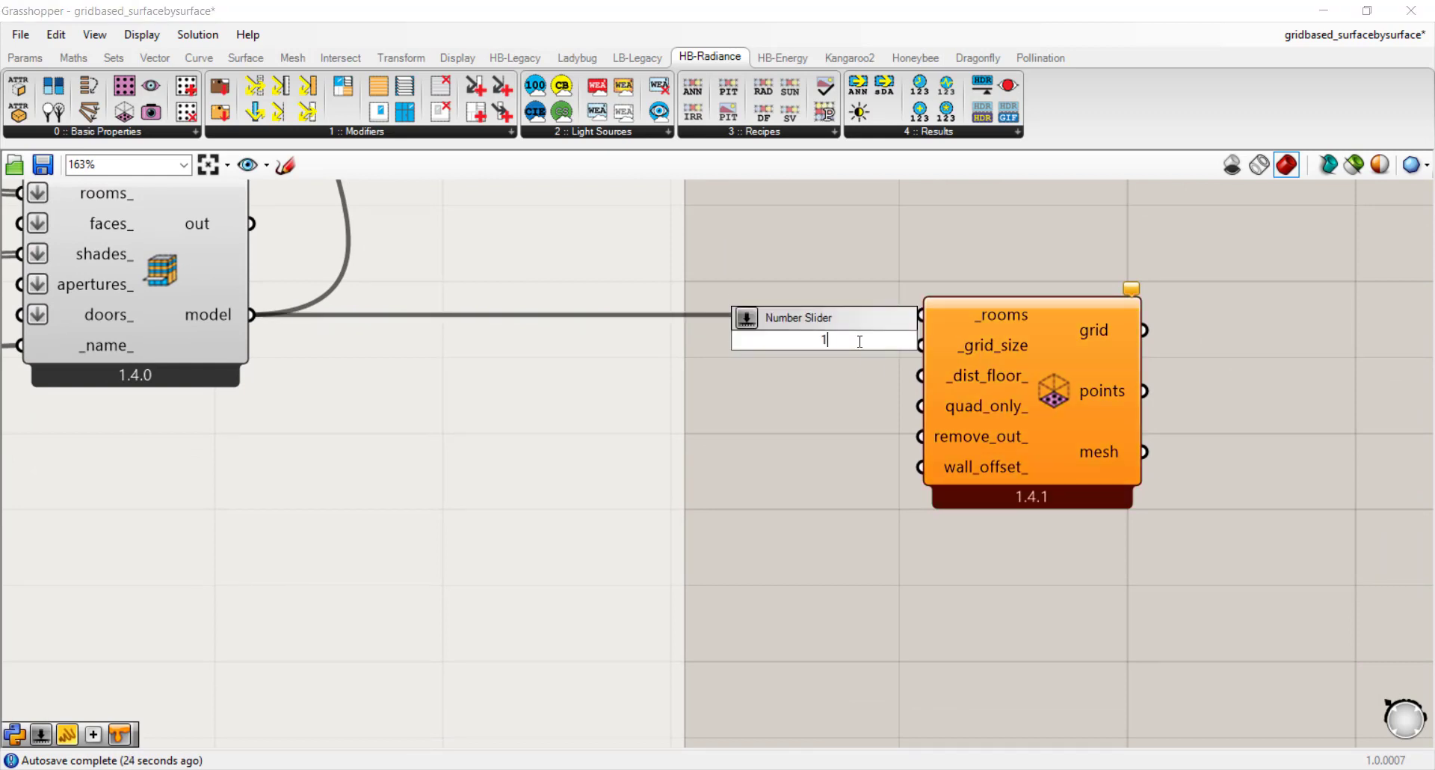
key(BackSpace)
text(1)
key(Return)
drag(859, 342, 923, 345)
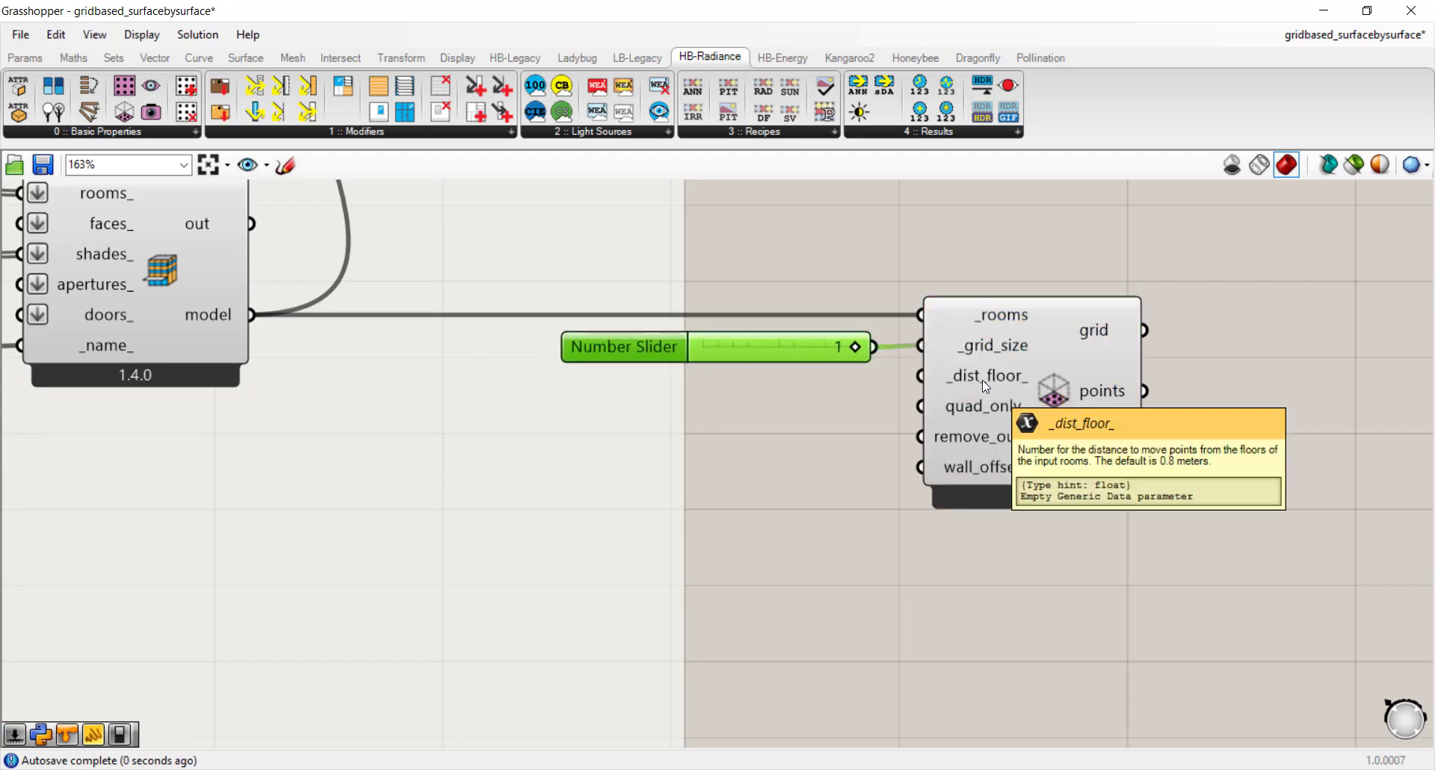
Step: Move the sensor grid component and its grid size slider together, farther away from the solid-approach group
drag(1035, 254, 682, 456)
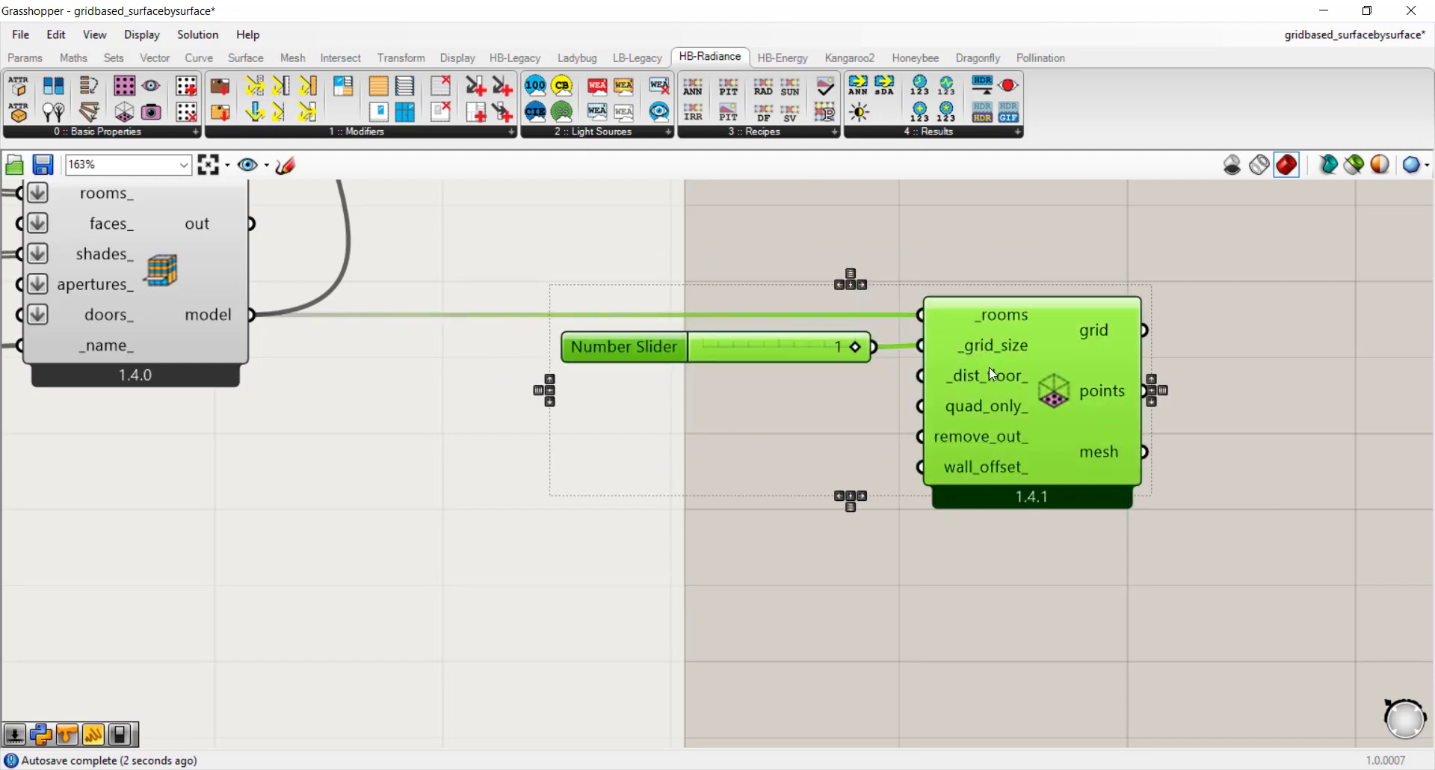
drag(989, 366, 1191, 366)
click(1088, 582)
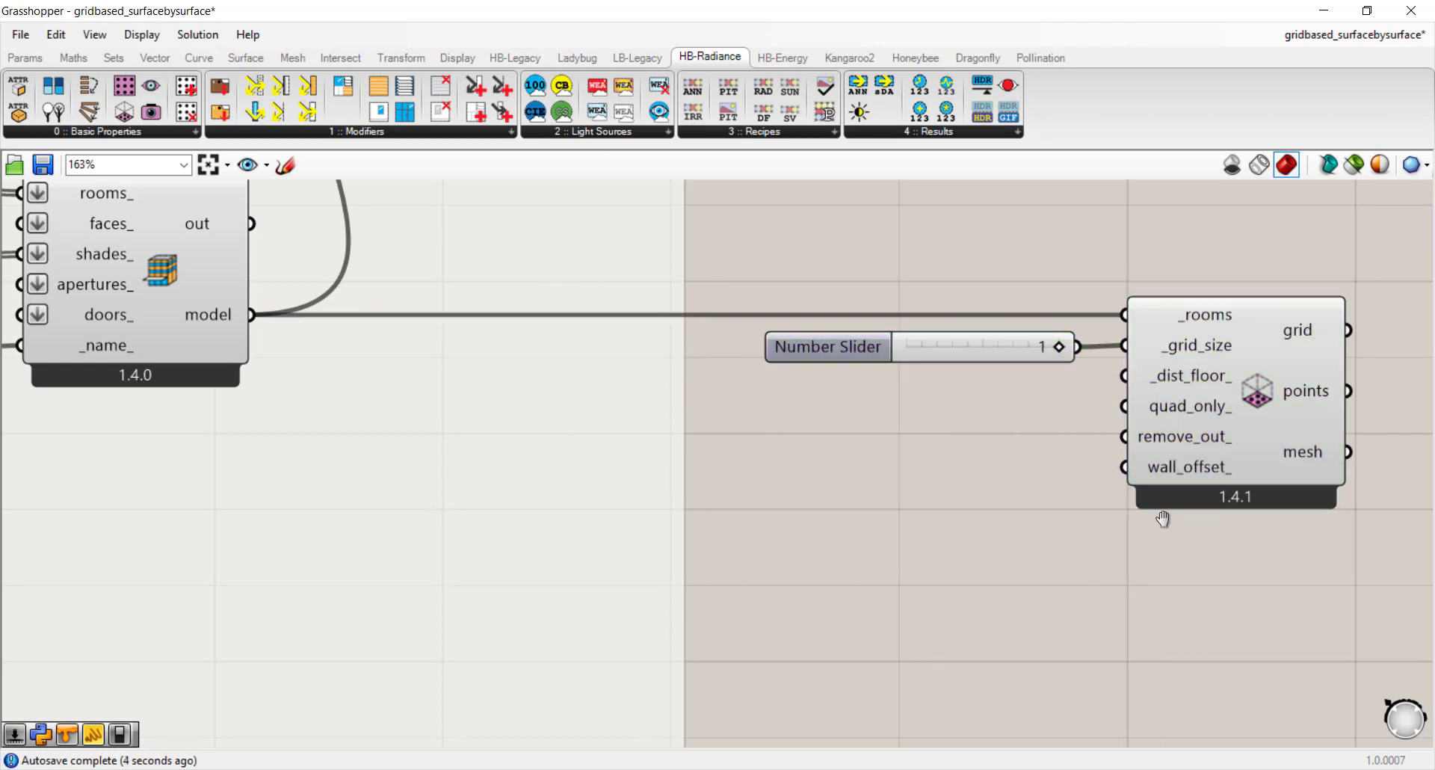
Step: Create a 0.07 number slider below the grid size slider and connect it to the sensor grid component's _dist_floor_ input
right_drag(1159, 519, 1044, 498)
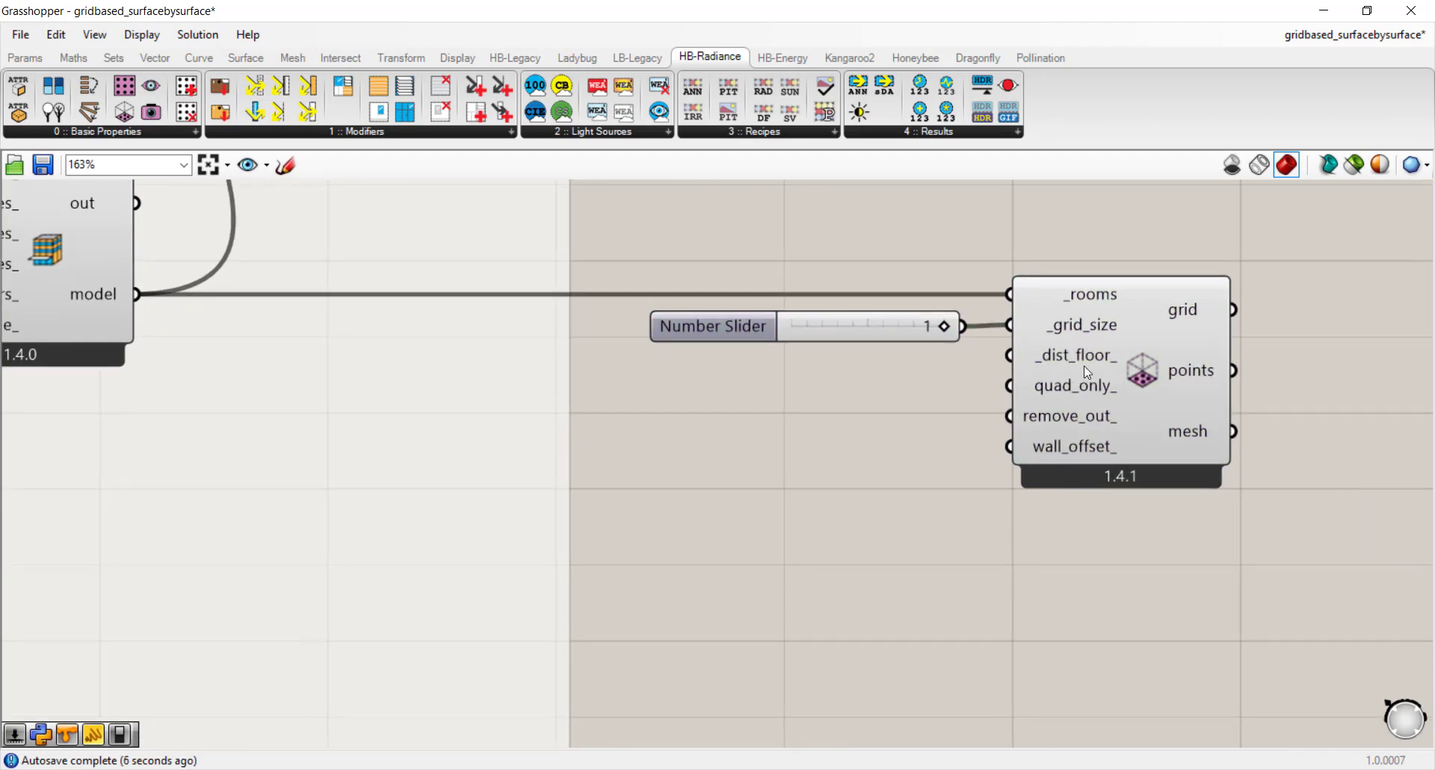
mouse_move(1093, 358)
double_click(856, 375)
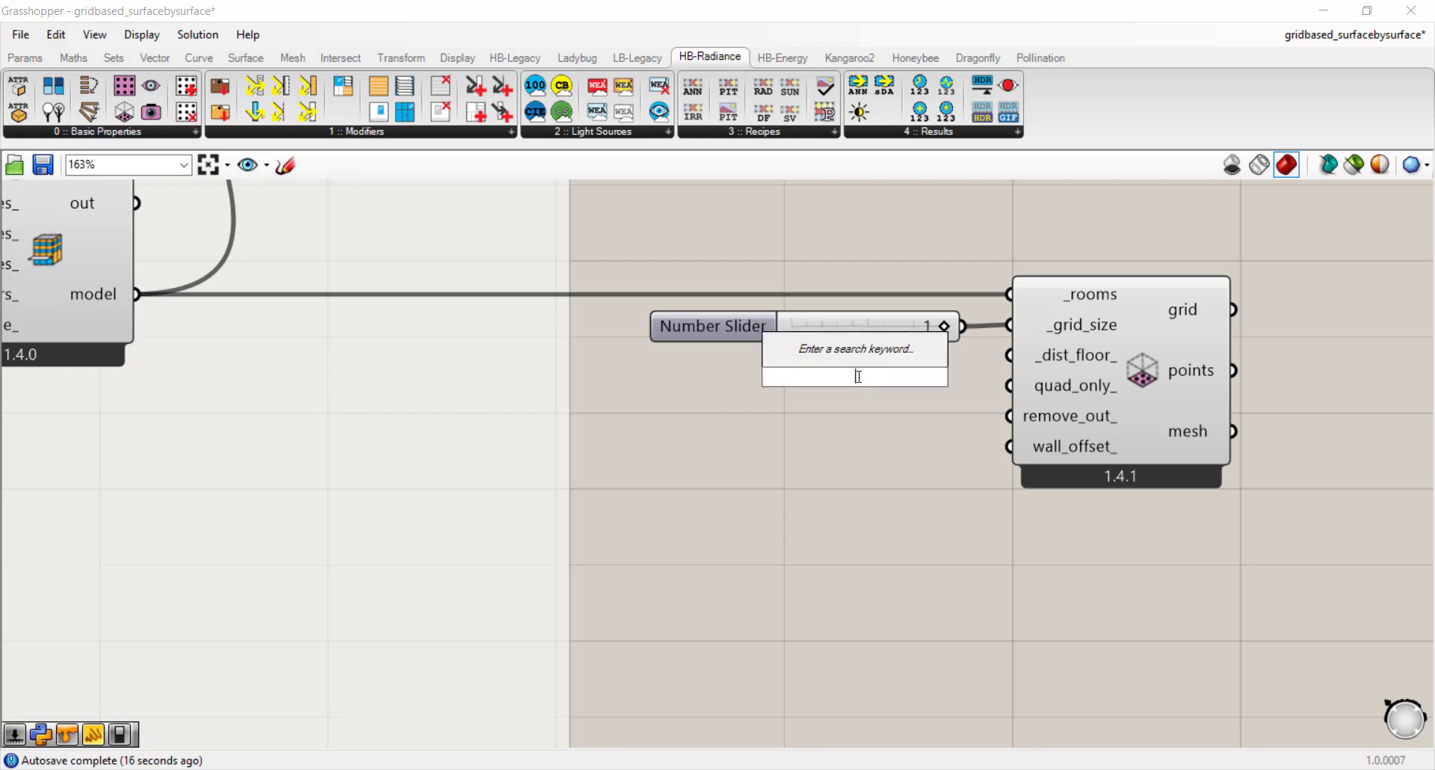
text(.07)
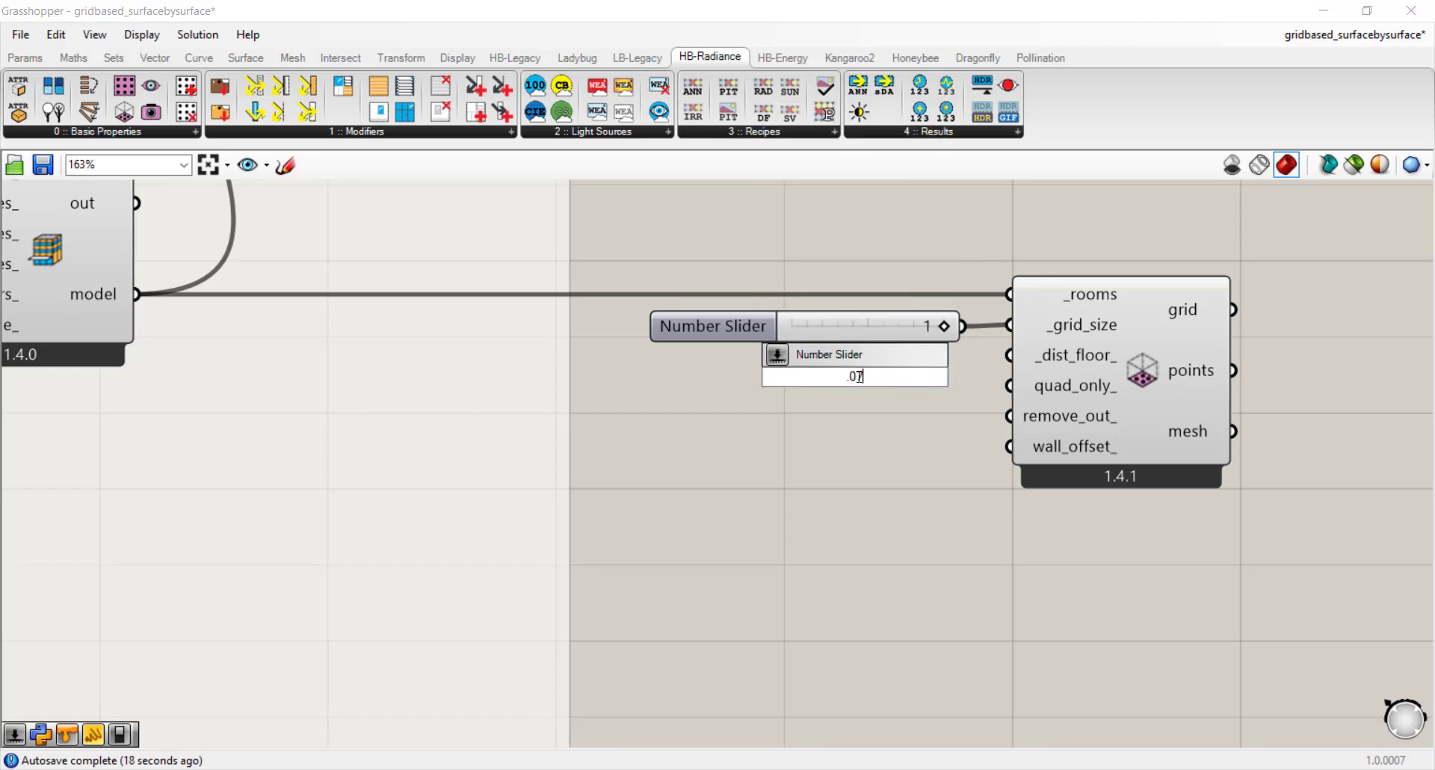
key(Return)
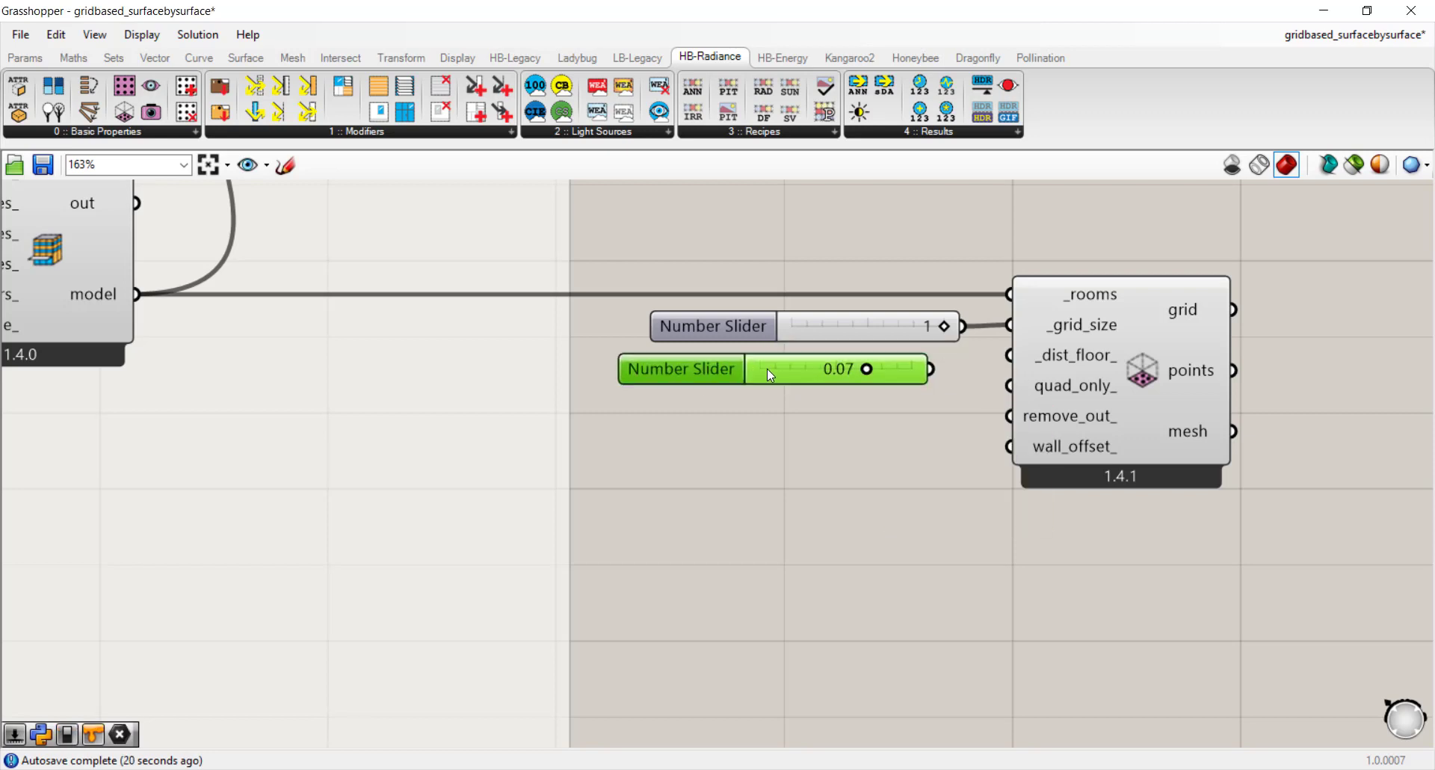
drag(767, 369, 814, 374)
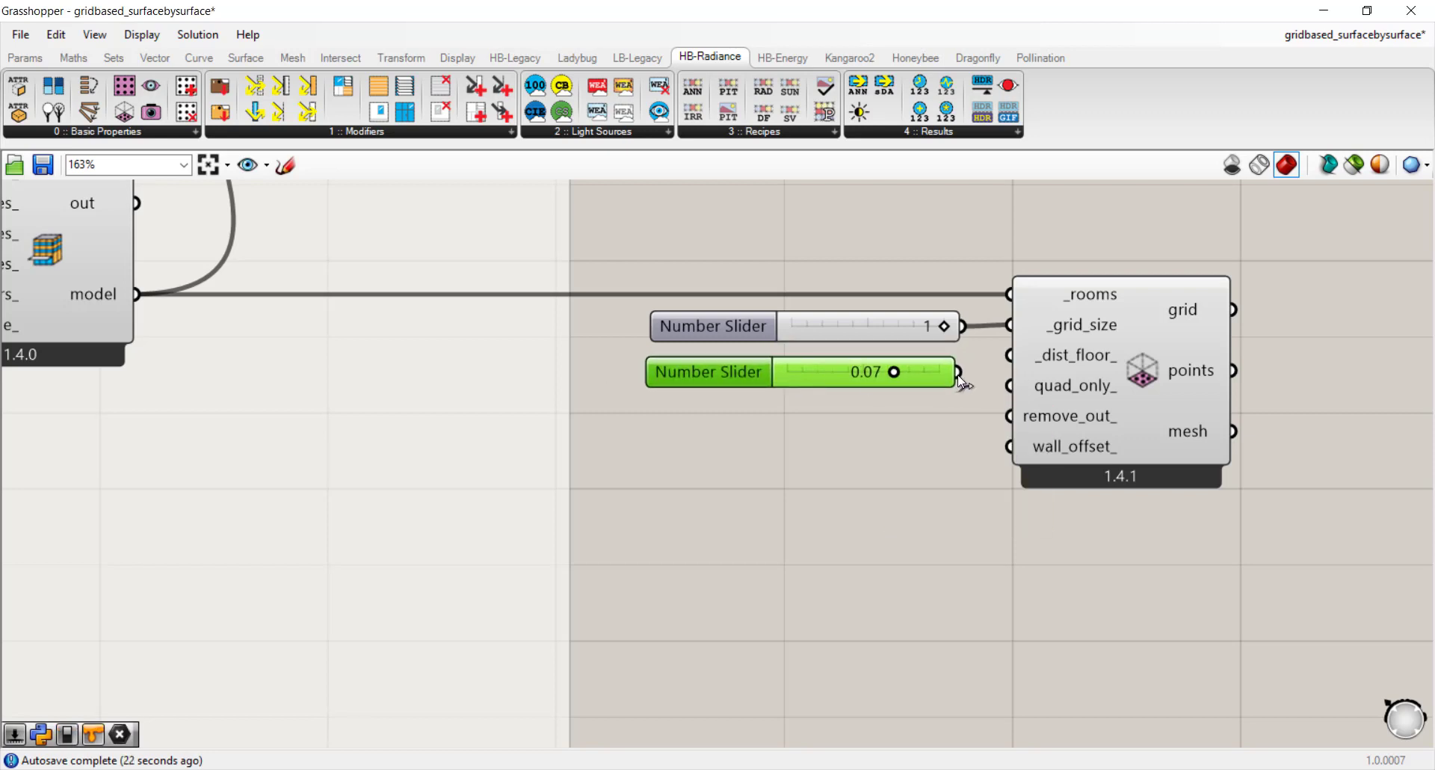
drag(957, 373, 1009, 355)
scroll(1015, 446, down, 2)
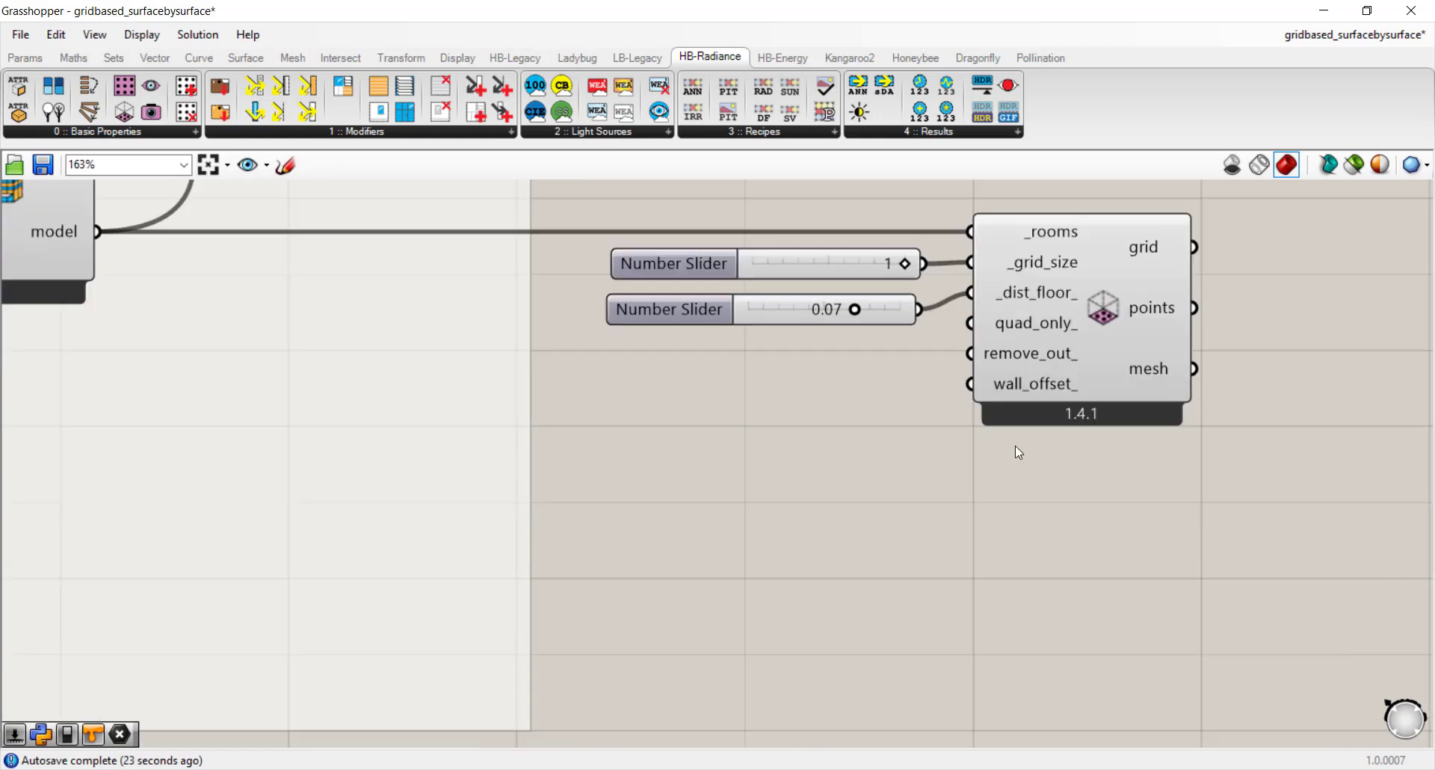
Step: Arrange Grasshopper beside the Rhino viewport with the sensor grid component and its sliders in view
click(1324, 12)
click(831, 130)
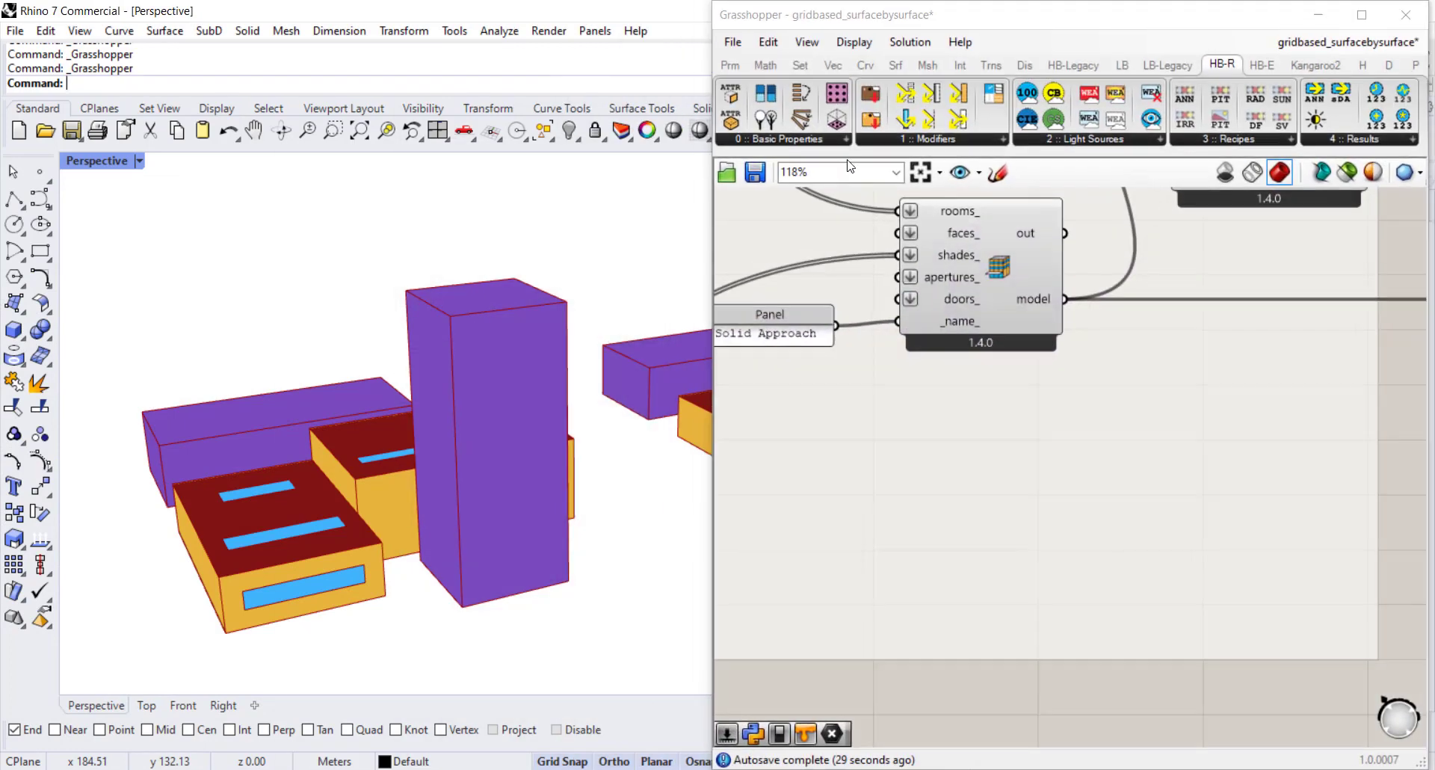
right_drag(1190, 425, 831, 397)
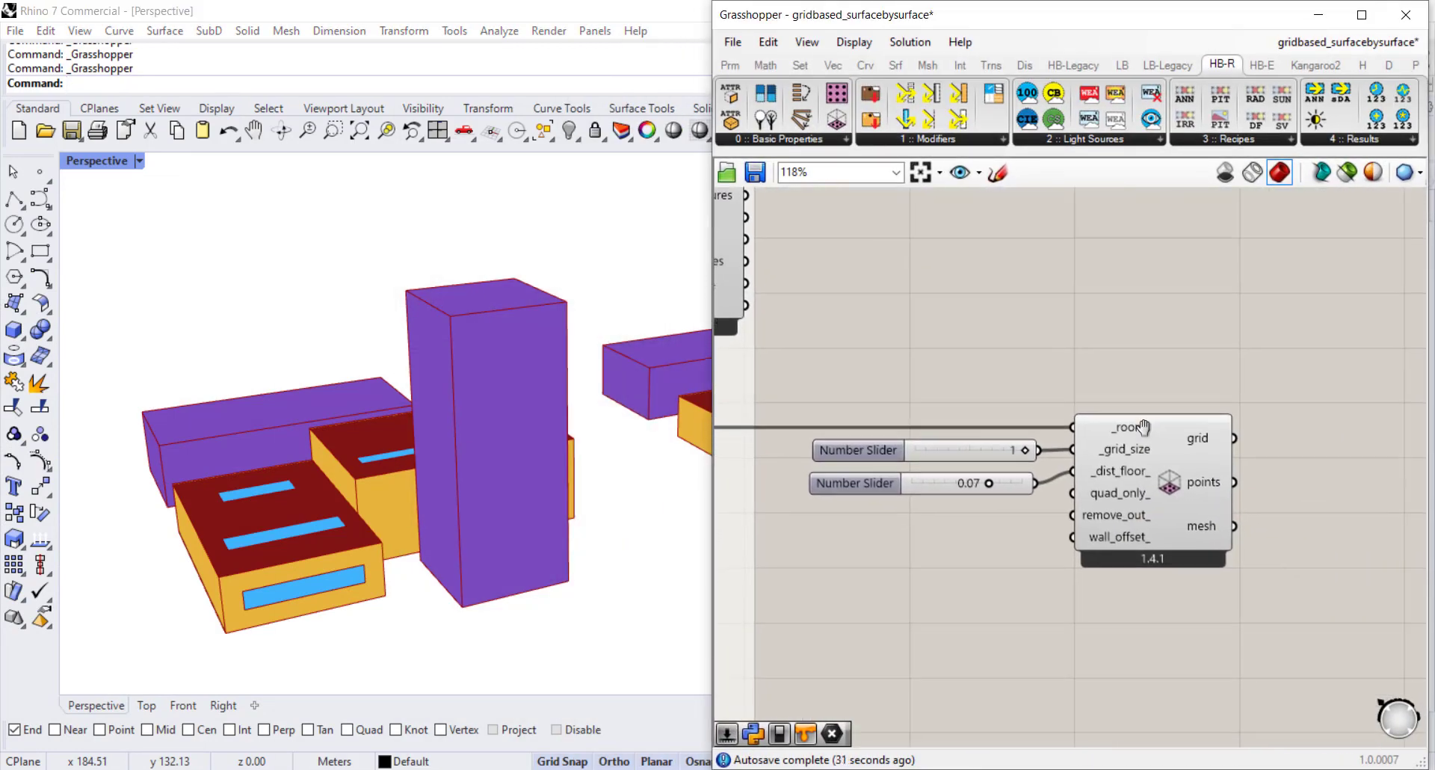
Step: Restrict the geometry preview to the selected sensor grid component and examine its grid points from above in Rhino
click(1157, 470)
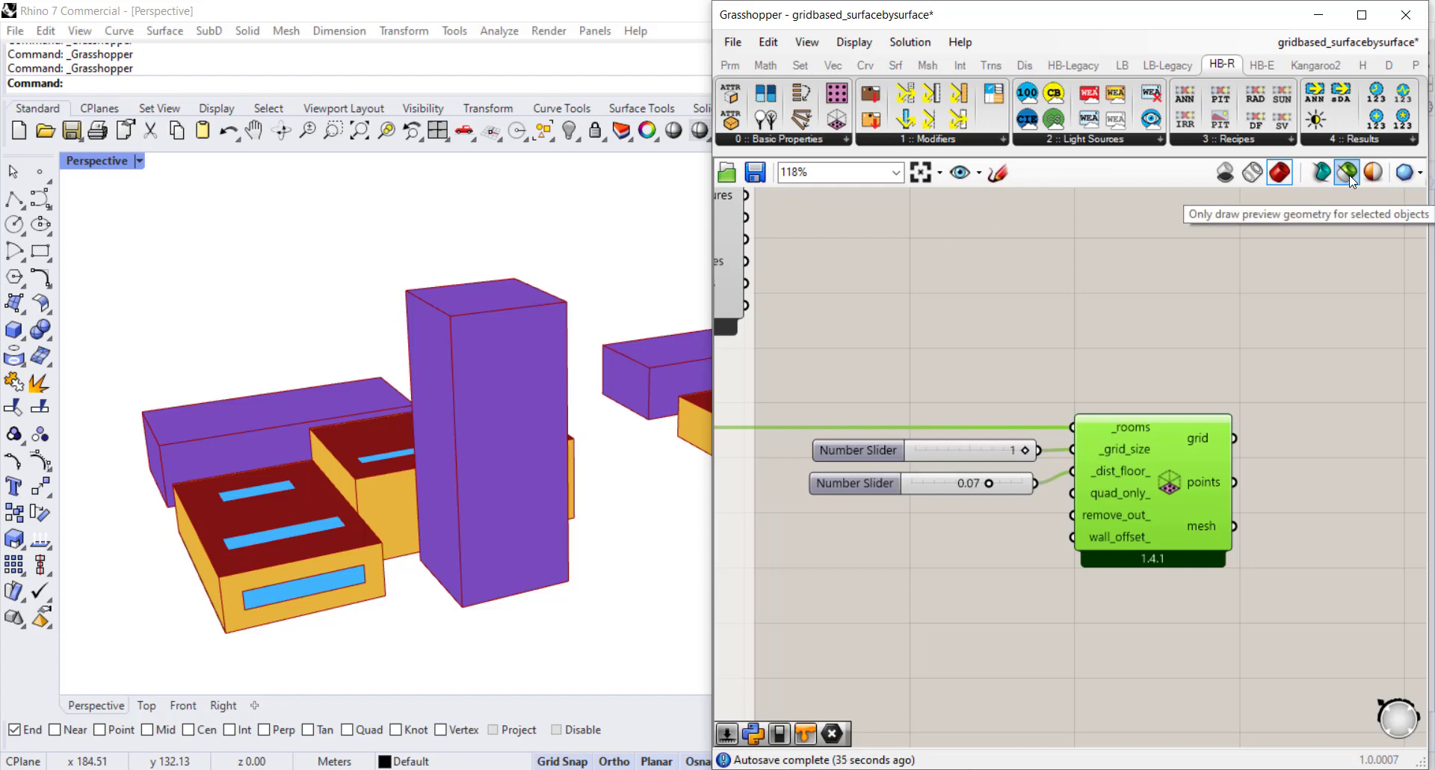
click(1350, 180)
click(1106, 355)
click(1155, 476)
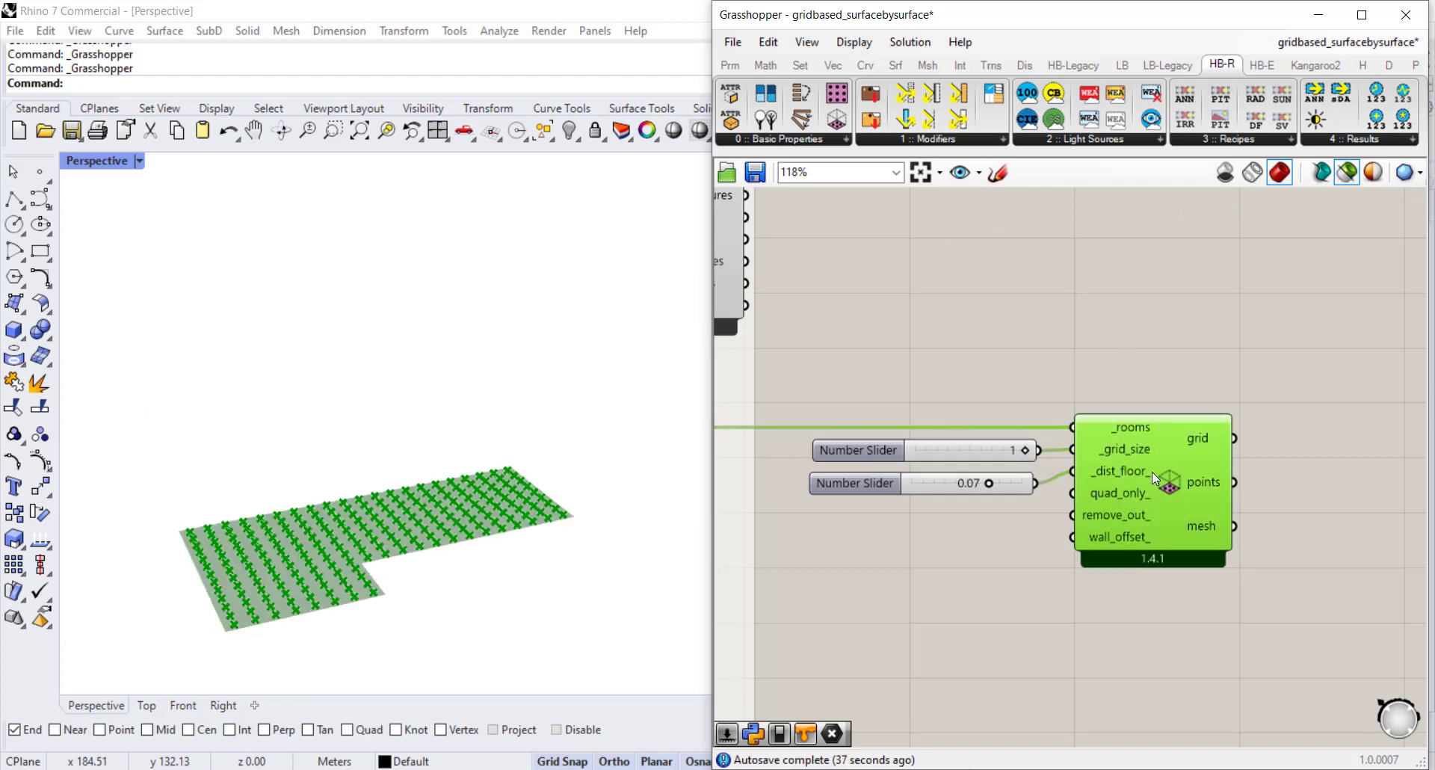
right_drag(272, 673, 438, 379)
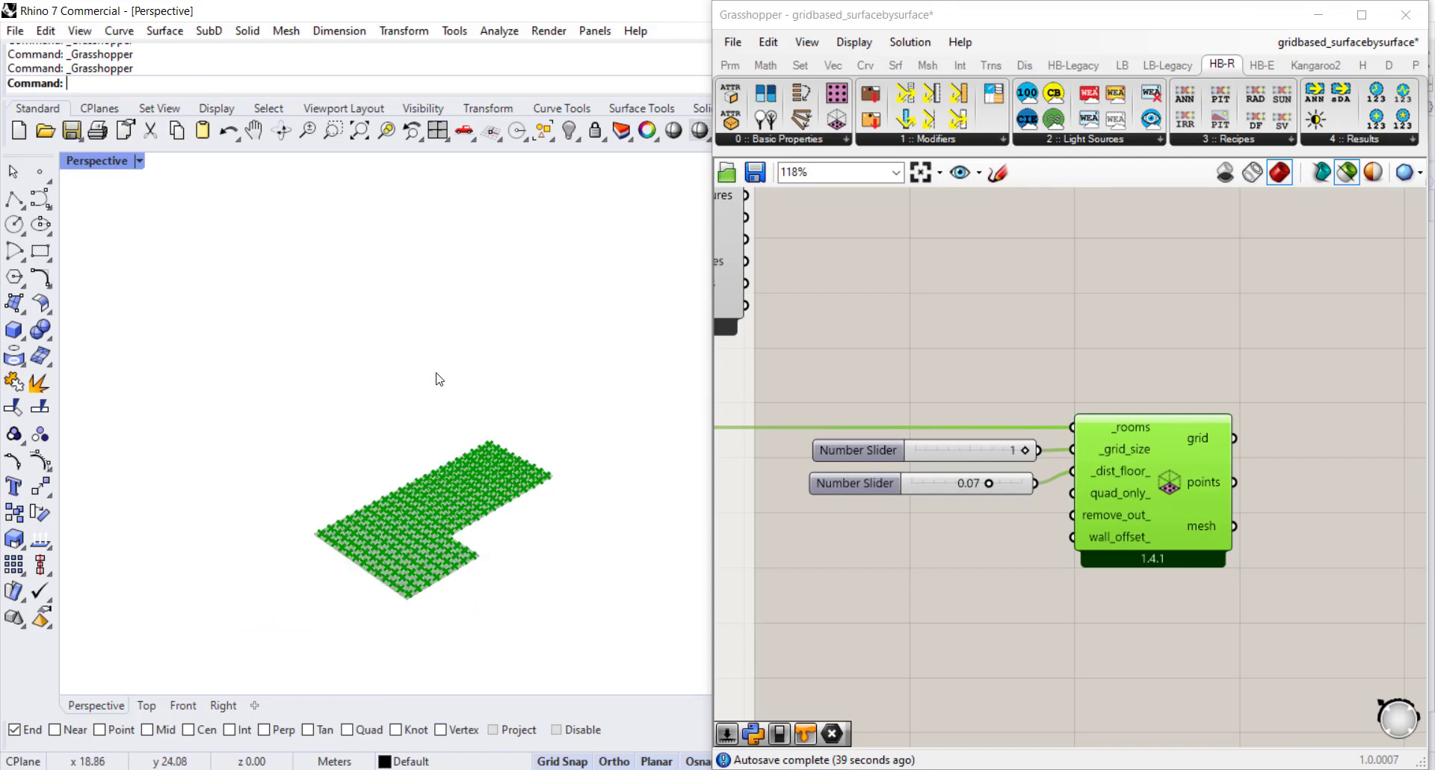
scroll(440, 379, down, 2)
right_drag(391, 589, 372, 632)
scroll(454, 493, up, 11)
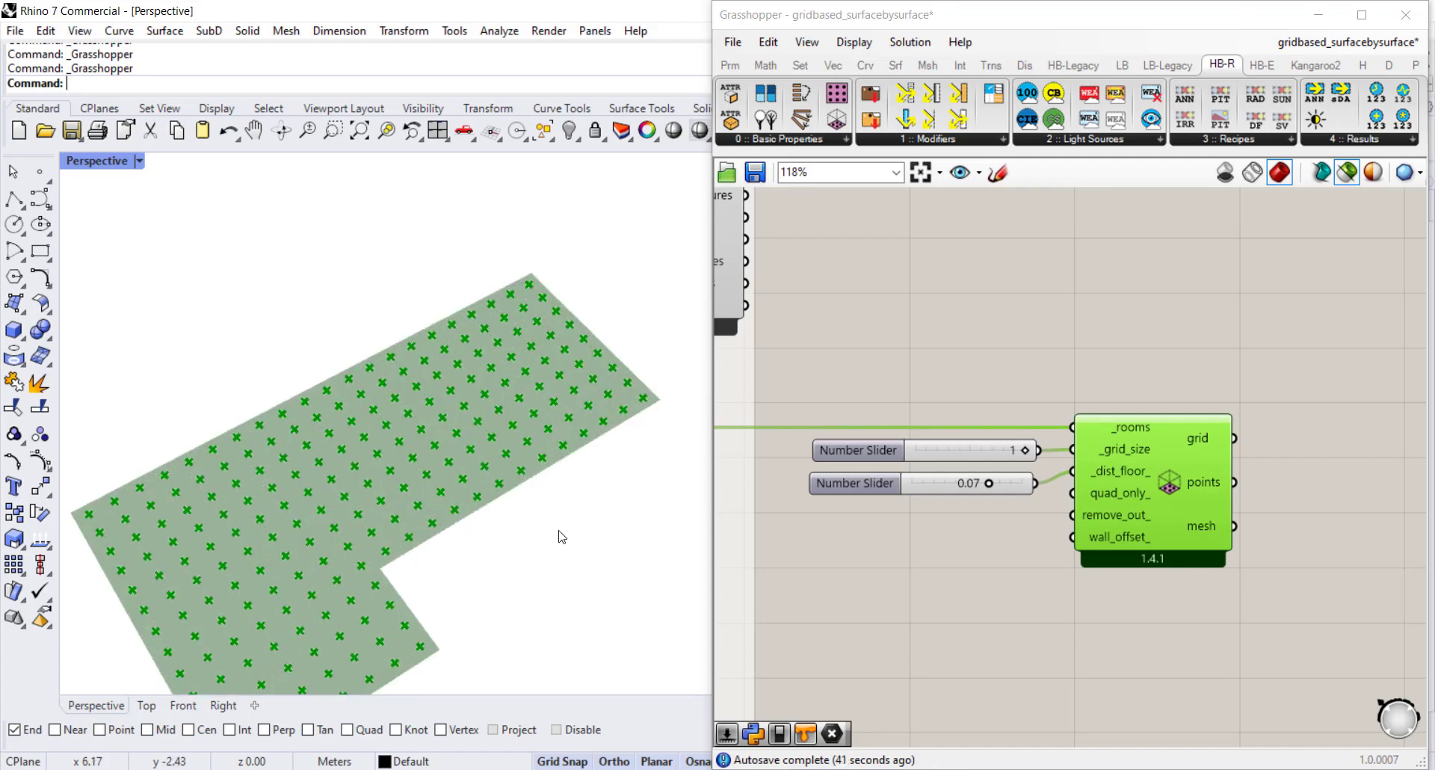
right_drag(562, 536, 442, 599)
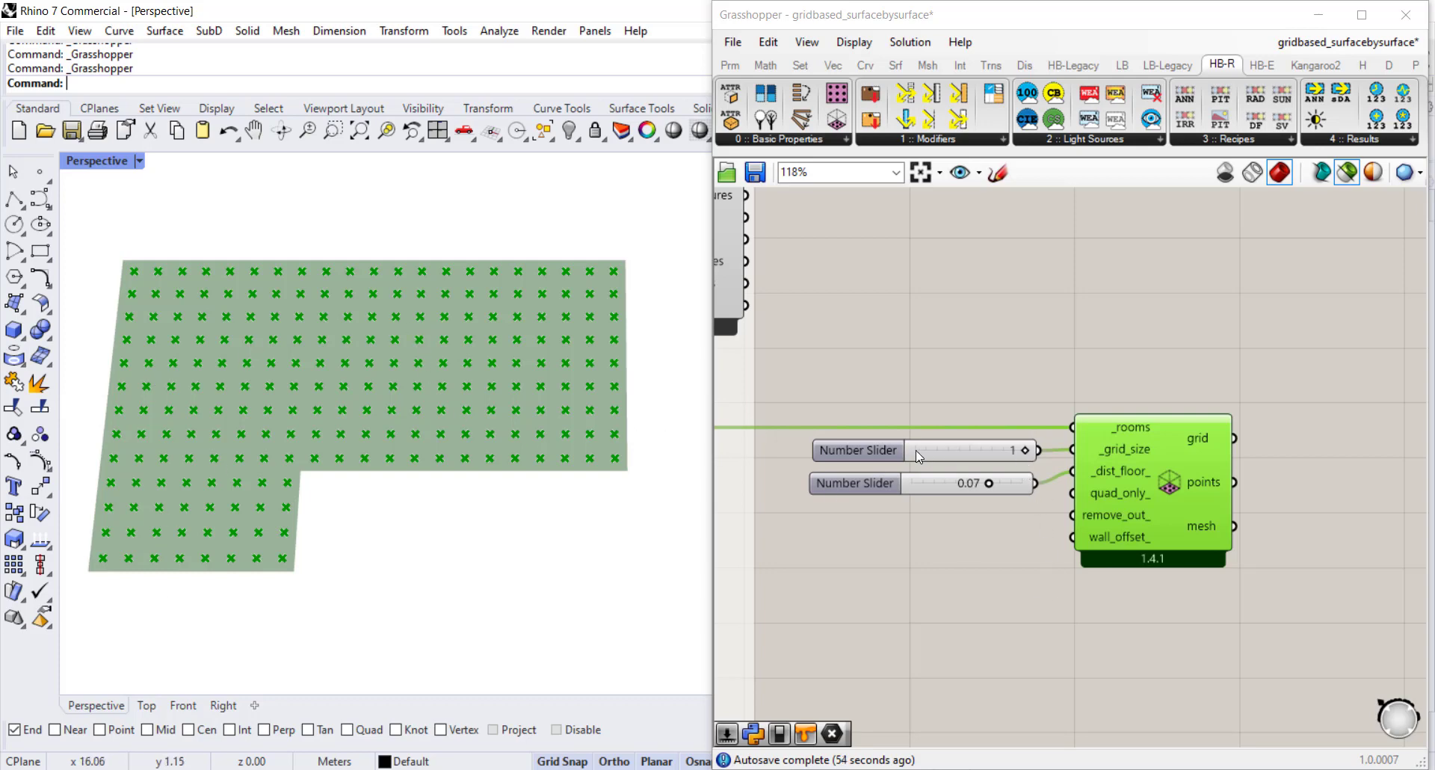
Step: Connect a new number slider with the value 5 to the sensor grid's _grid_size input and lower it to 1
double_click(884, 353)
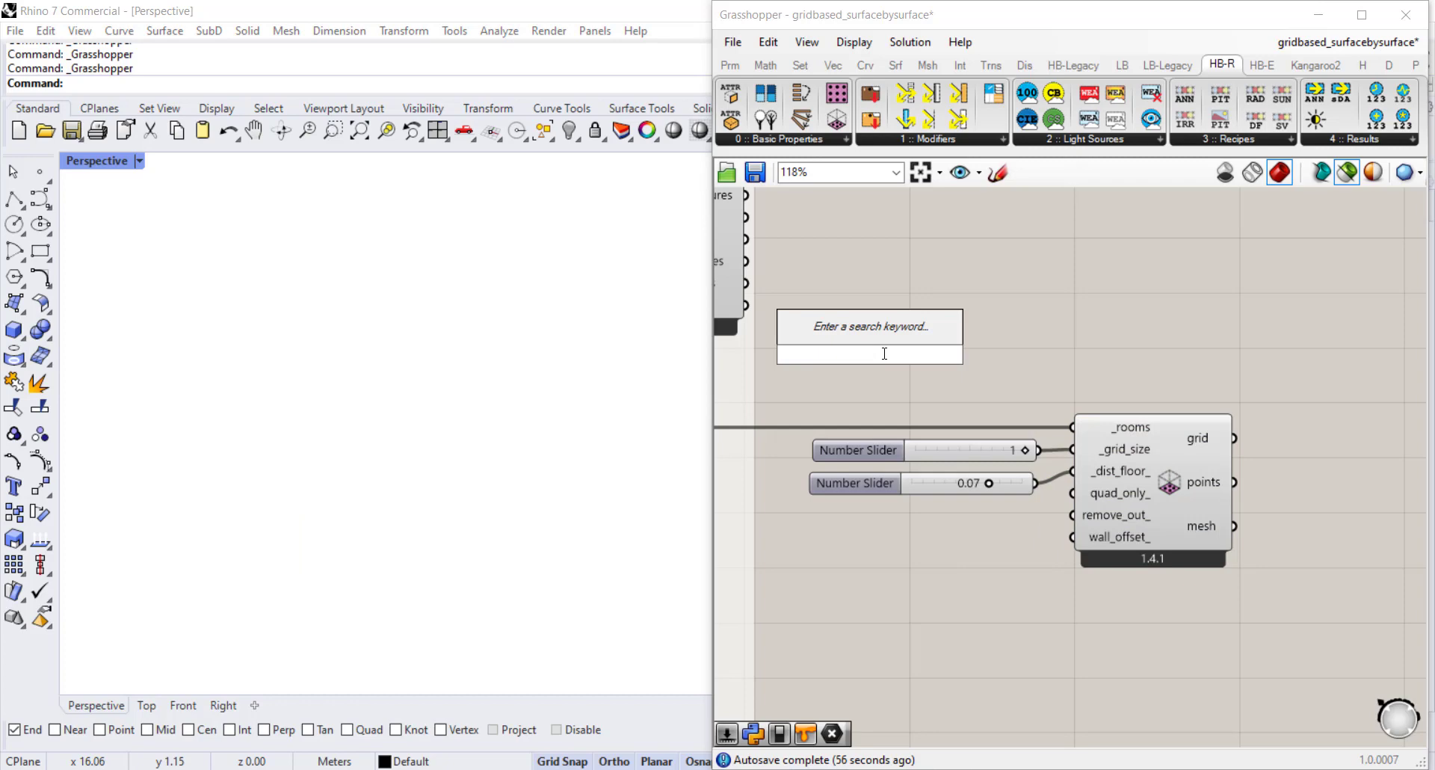
text(5)
key(Return)
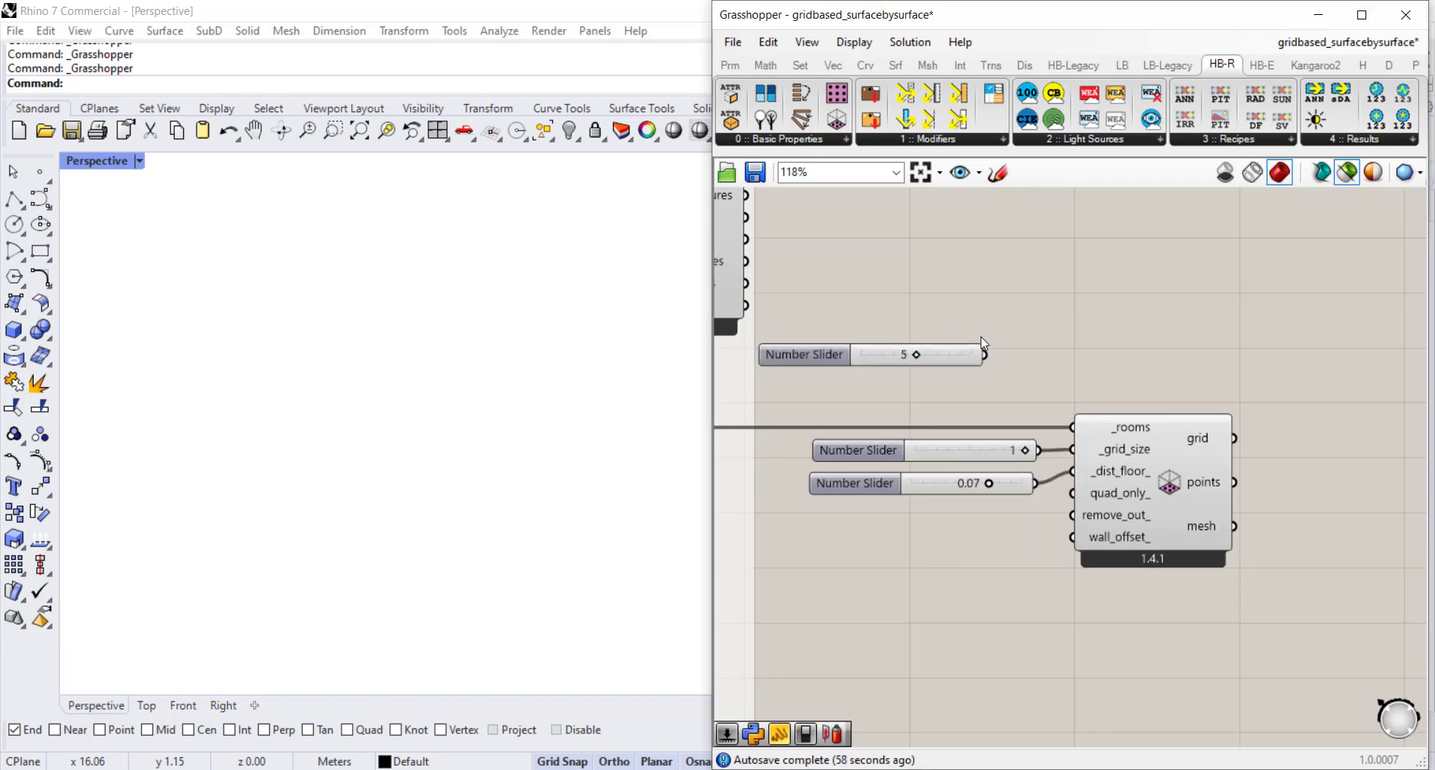
drag(984, 354, 1072, 449)
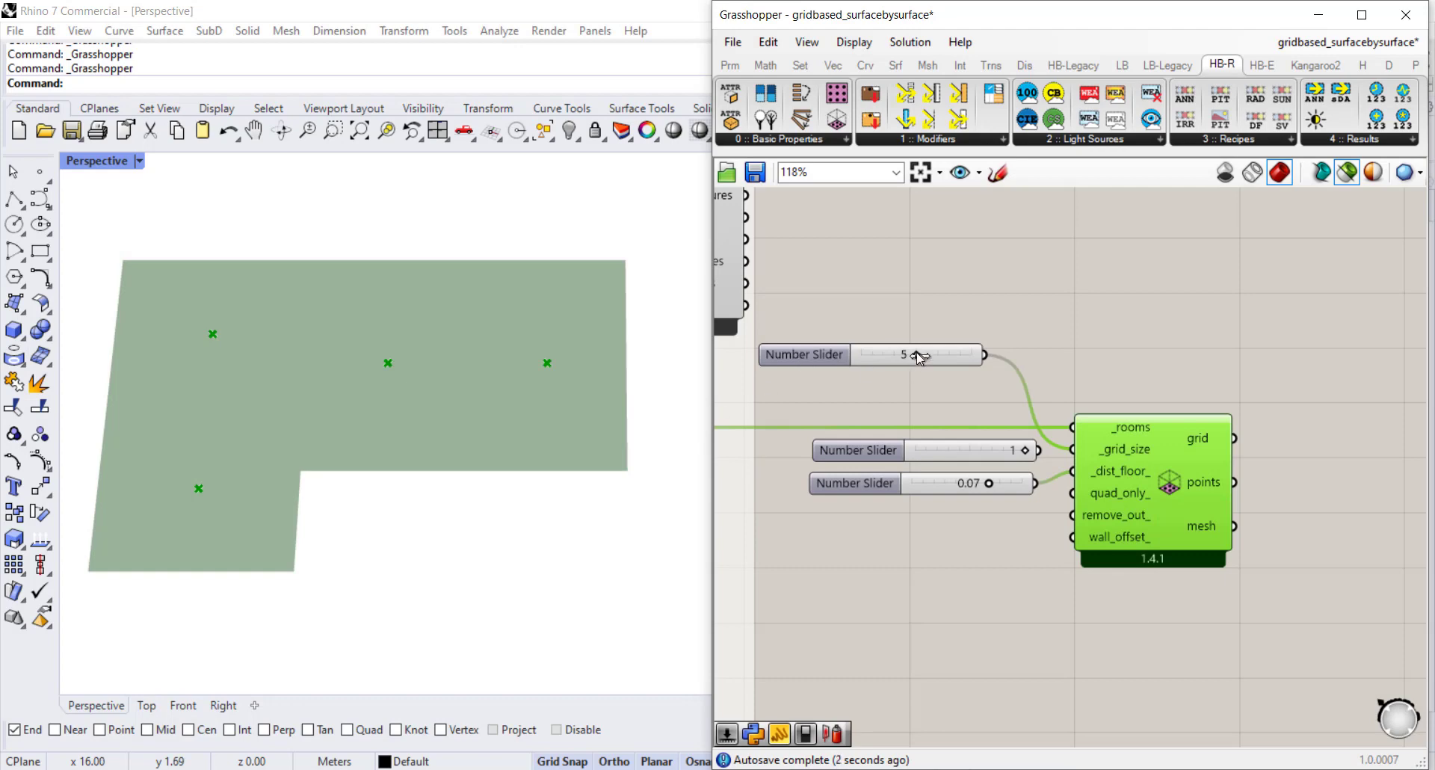
drag(916, 352, 899, 352)
drag(893, 354, 877, 362)
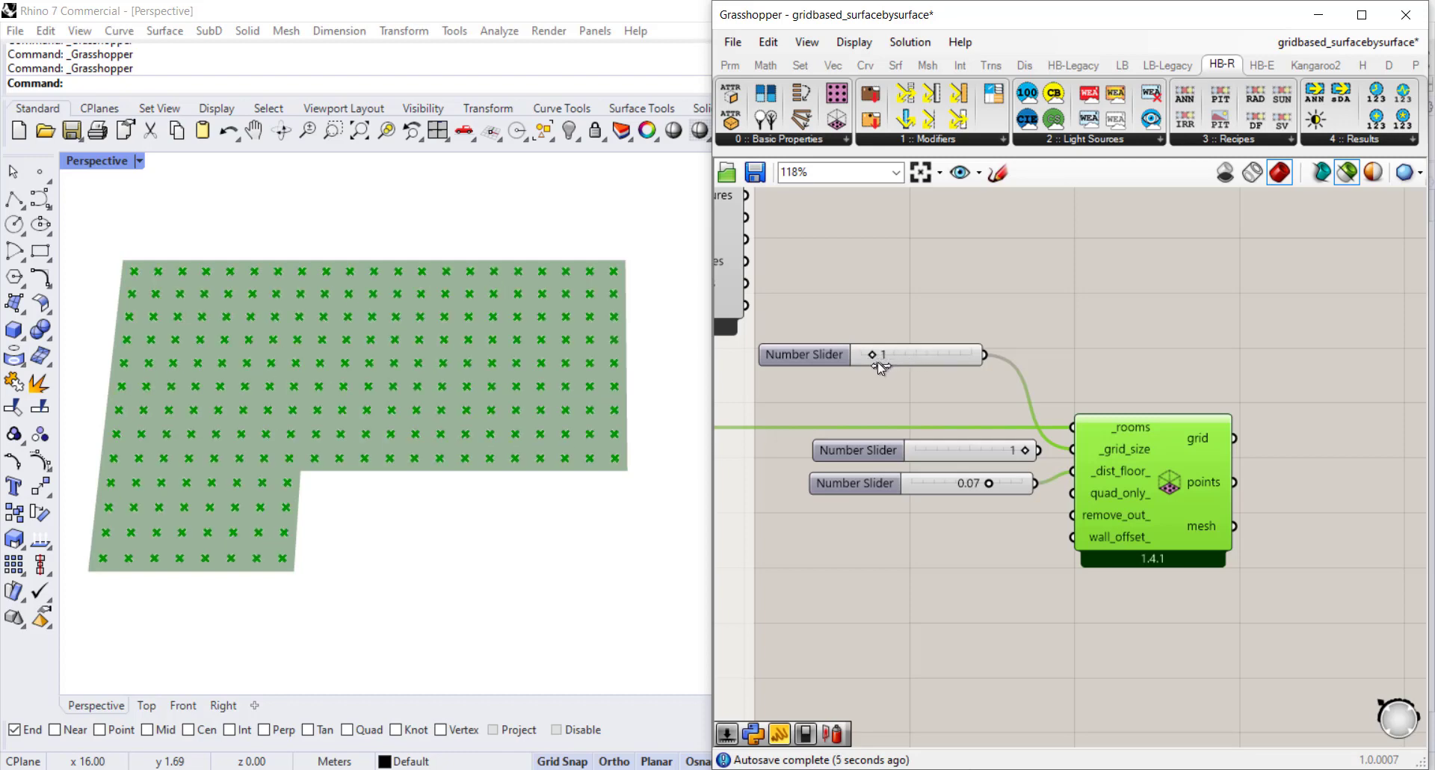
Step: Delete the extra grid size slider, reconnect the original one to _grid_size with all component previews restored
click(837, 356)
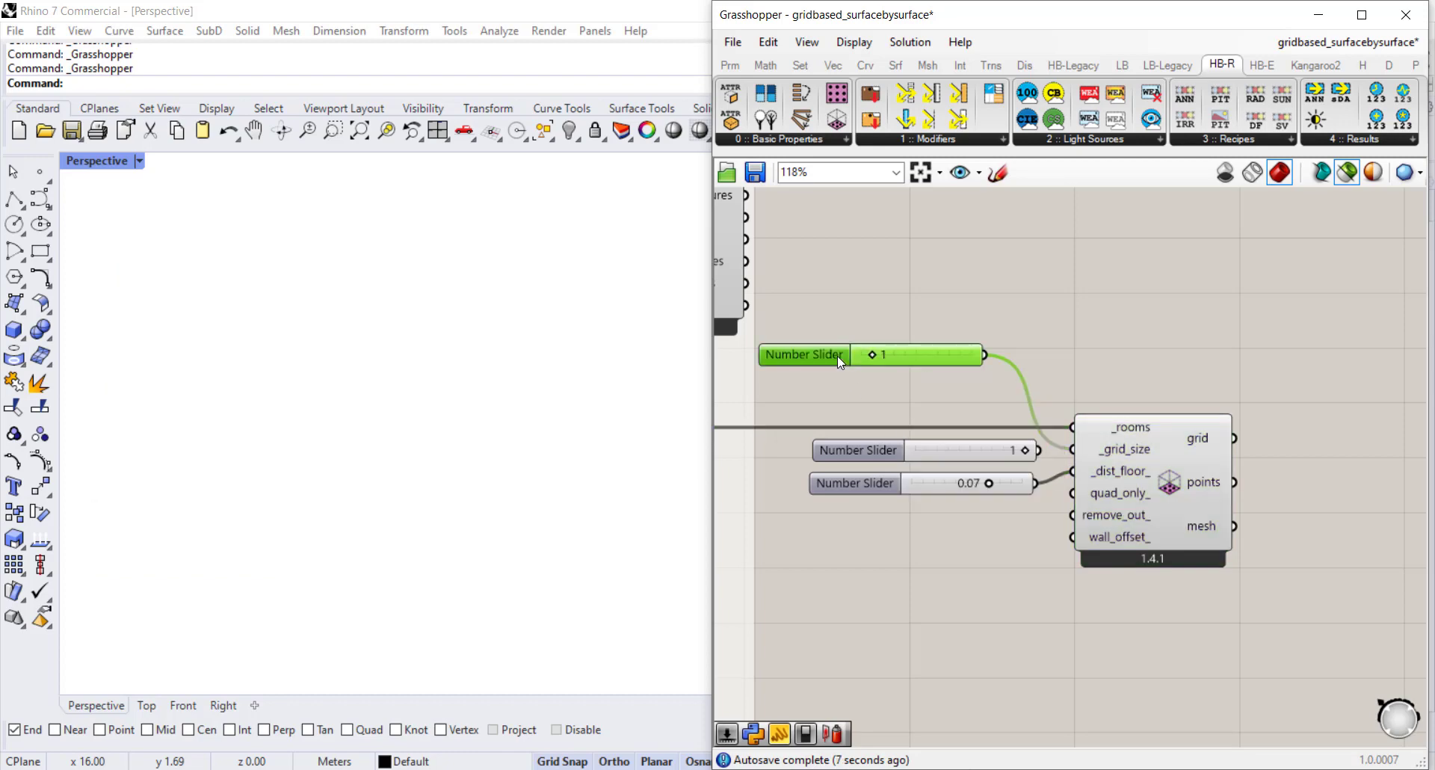
key(Delete)
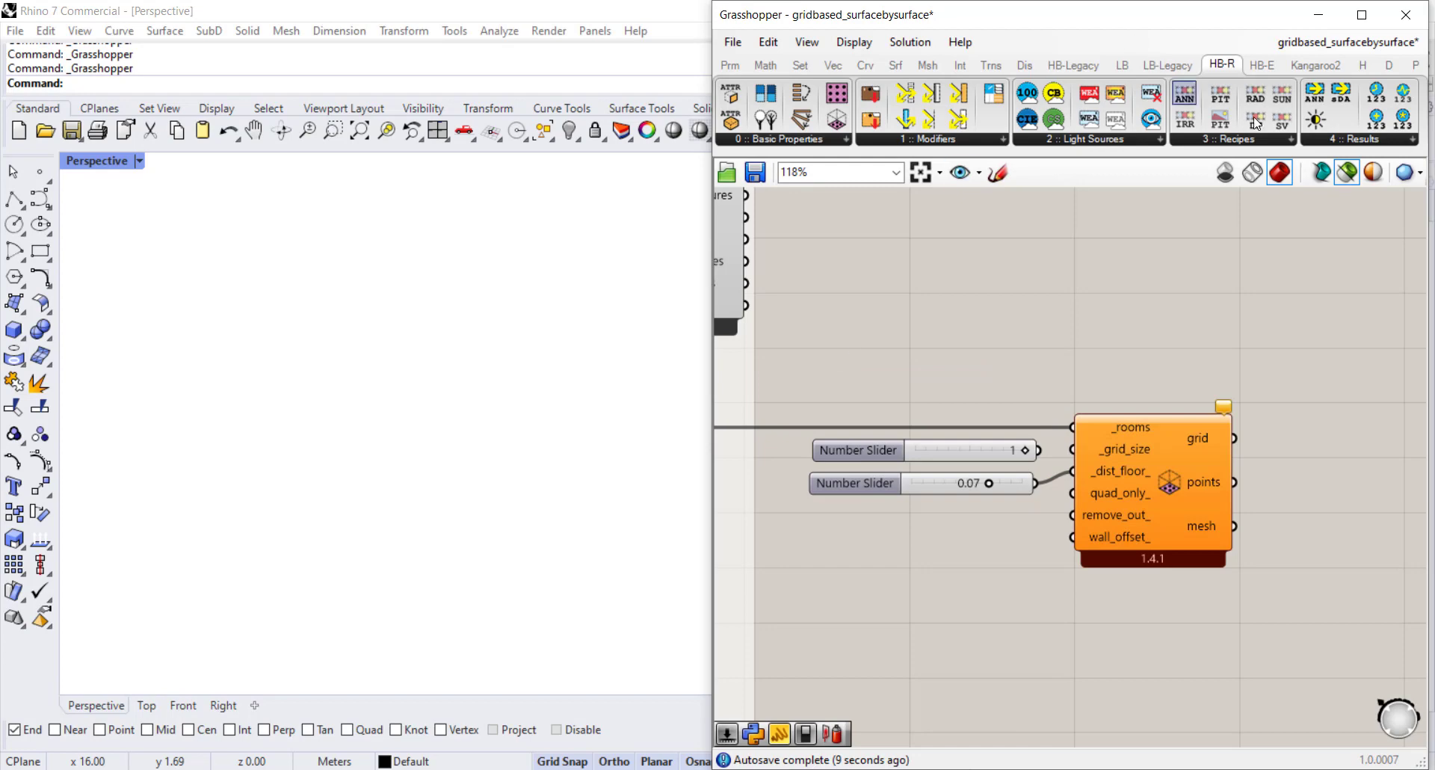
click(1349, 172)
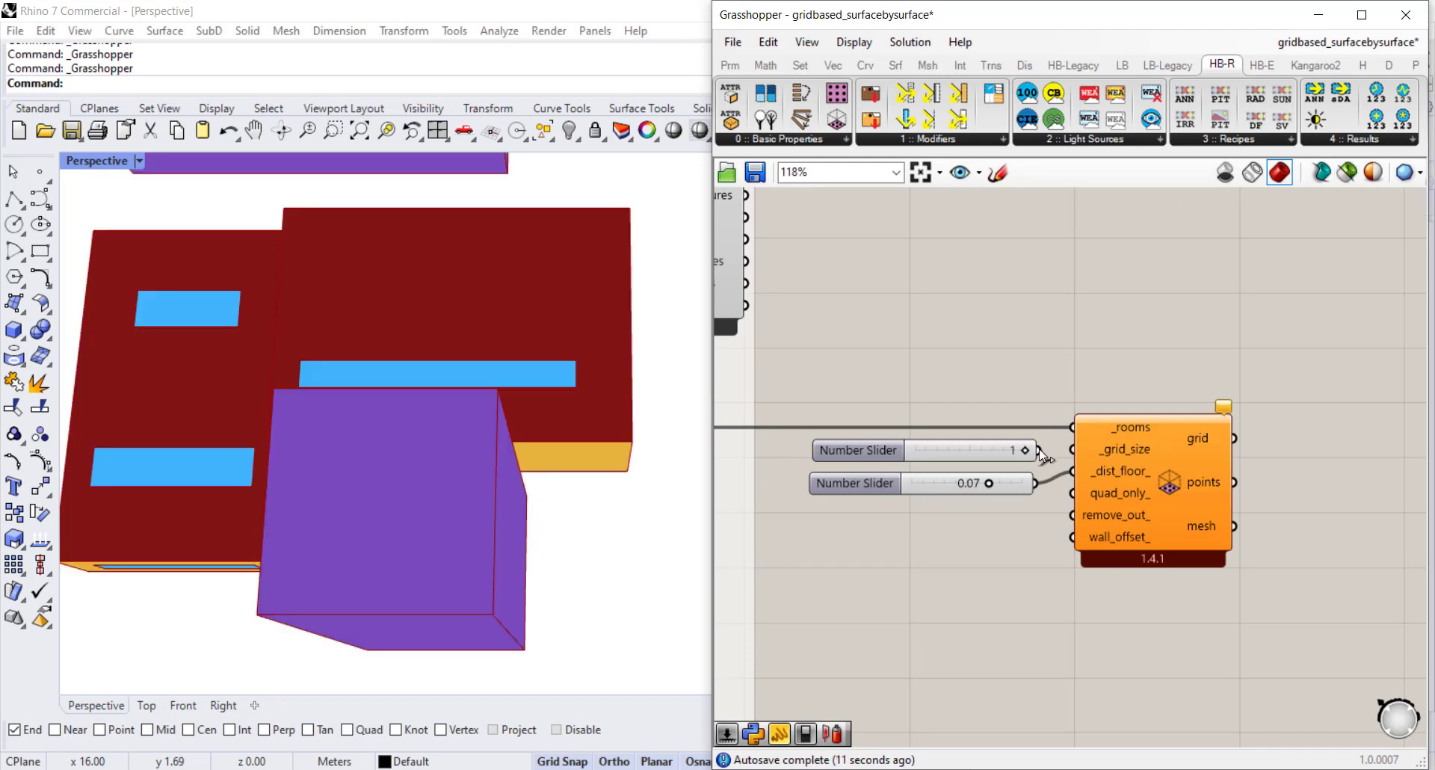
drag(1040, 450, 1074, 450)
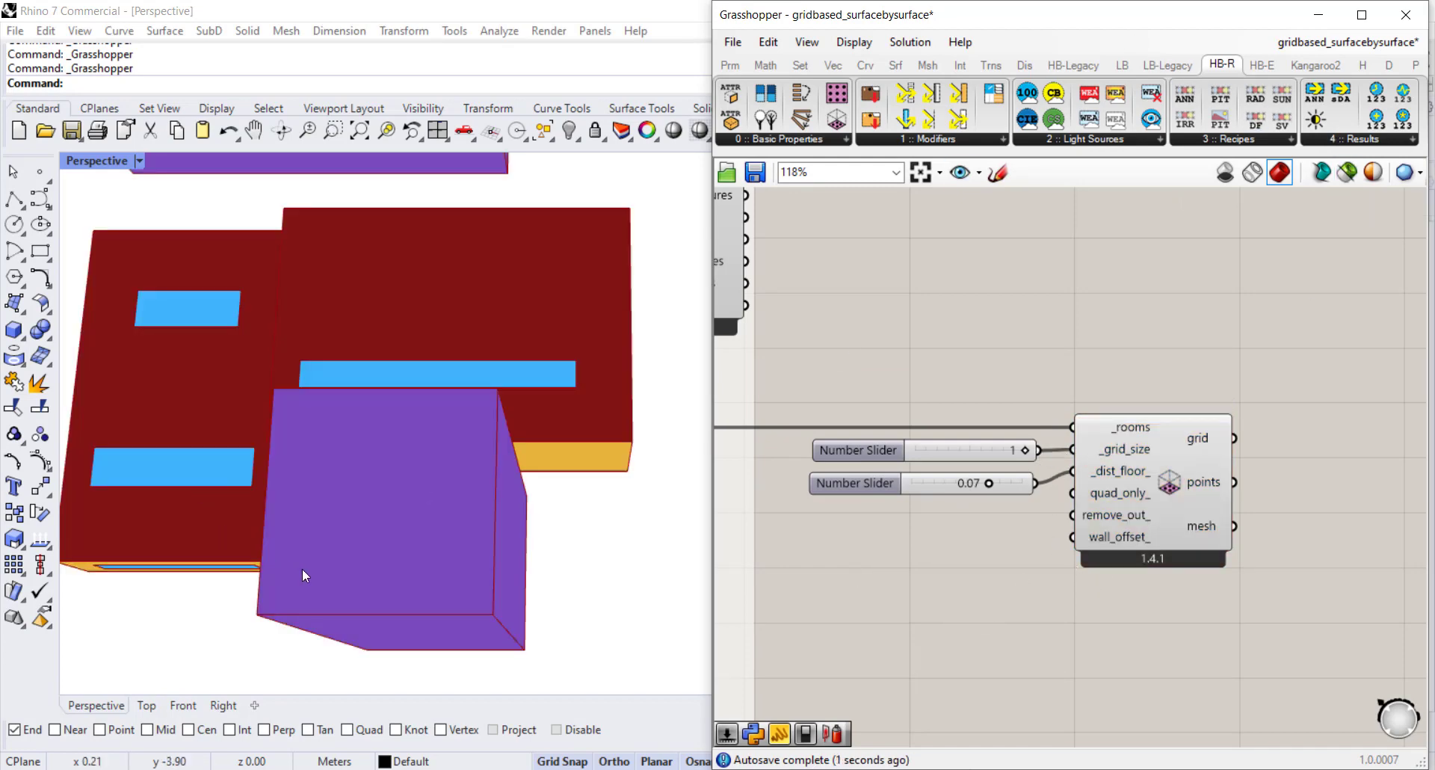
Step: Examine the solid-approach model in Rhino and the description of its HB Room from Solid component in Grasshopper
right_drag(302, 568, 403, 423)
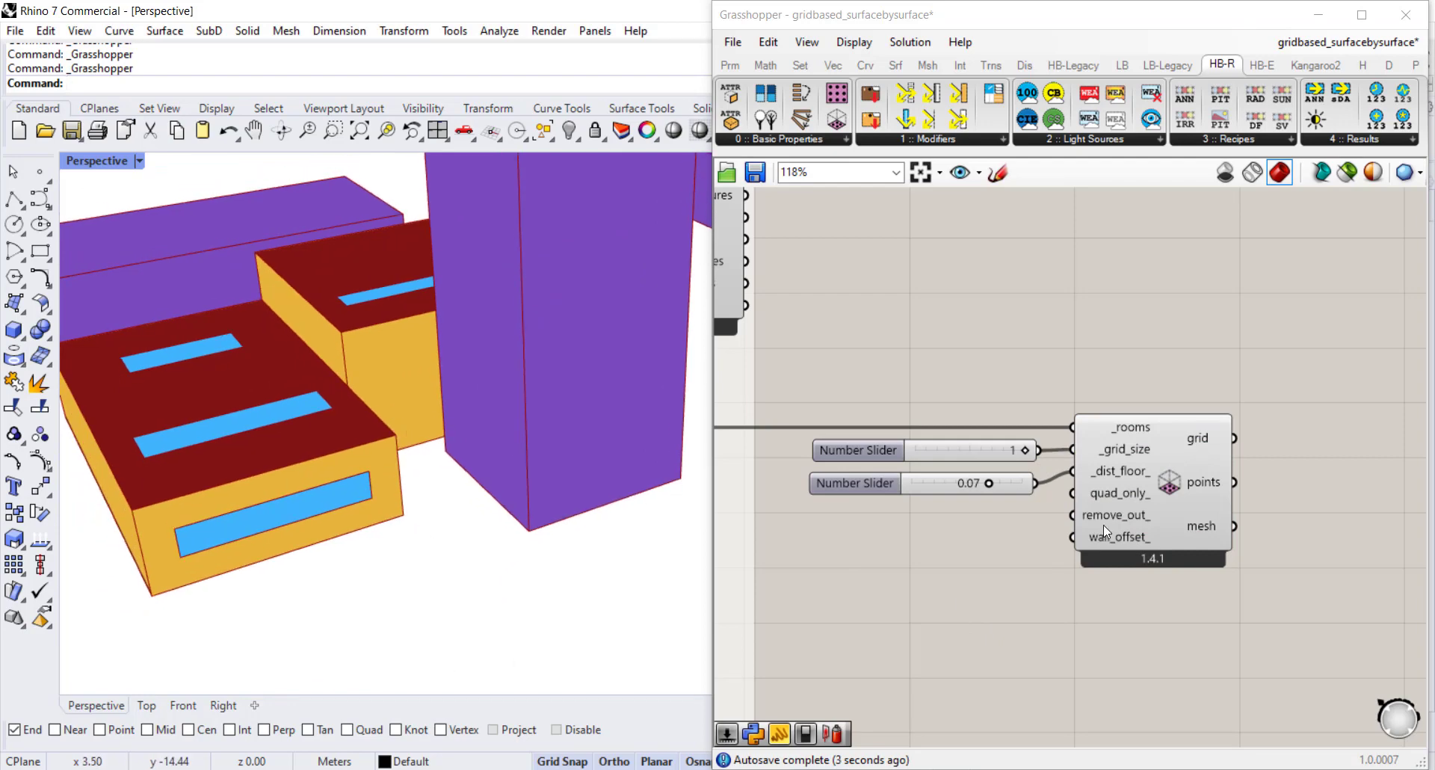
right_drag(1260, 572, 1098, 575)
scroll(1100, 577, down, 6)
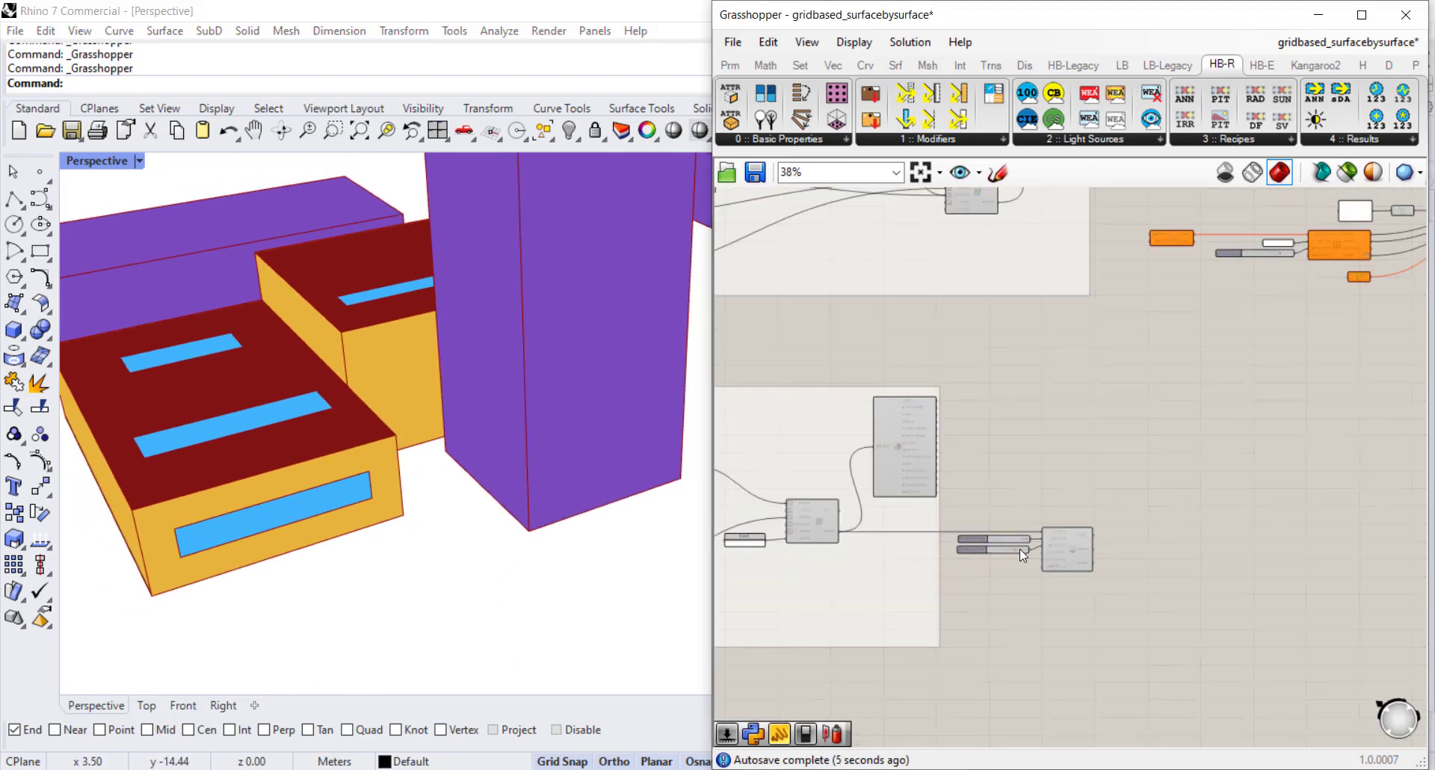
right_drag(1022, 548, 1145, 528)
scroll(1175, 567, up, 2)
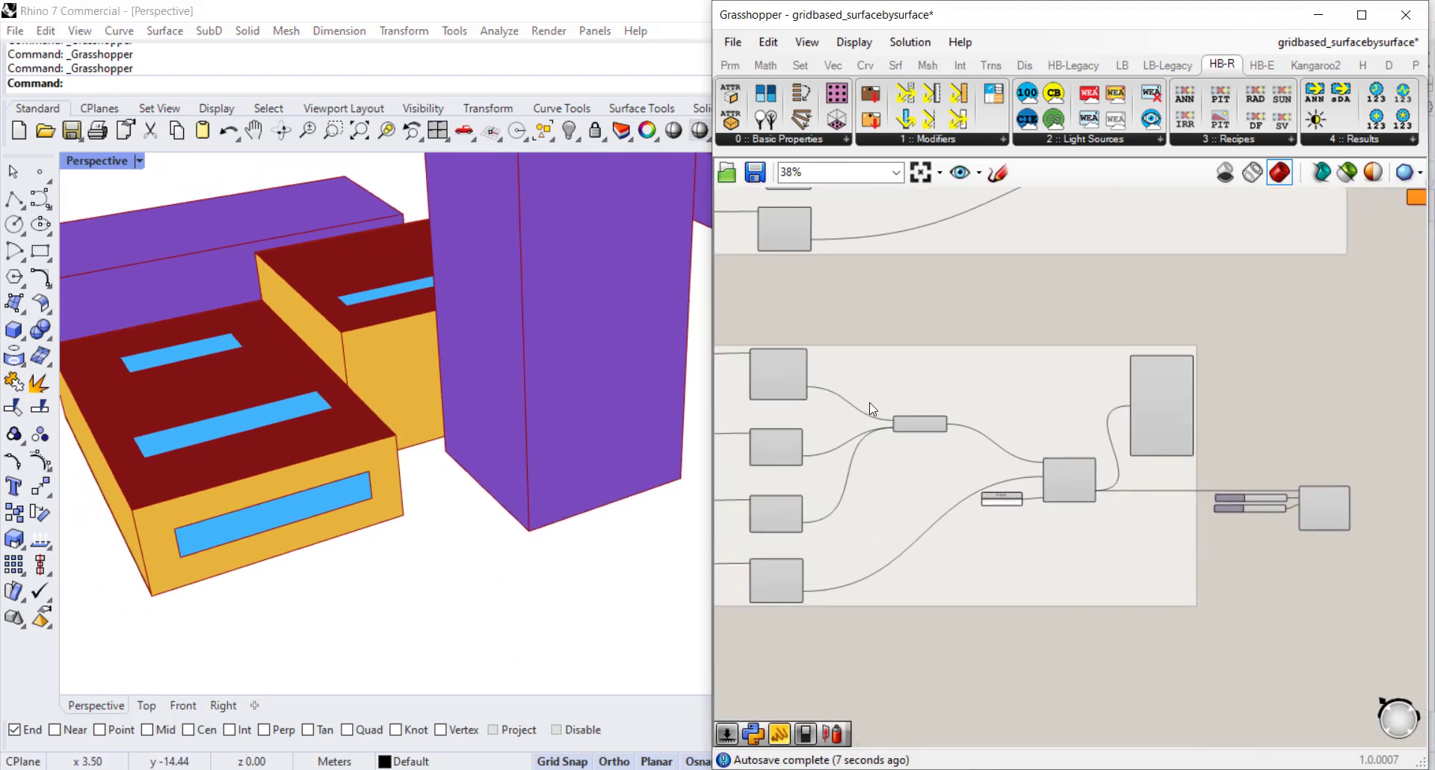
scroll(835, 410, up, 3)
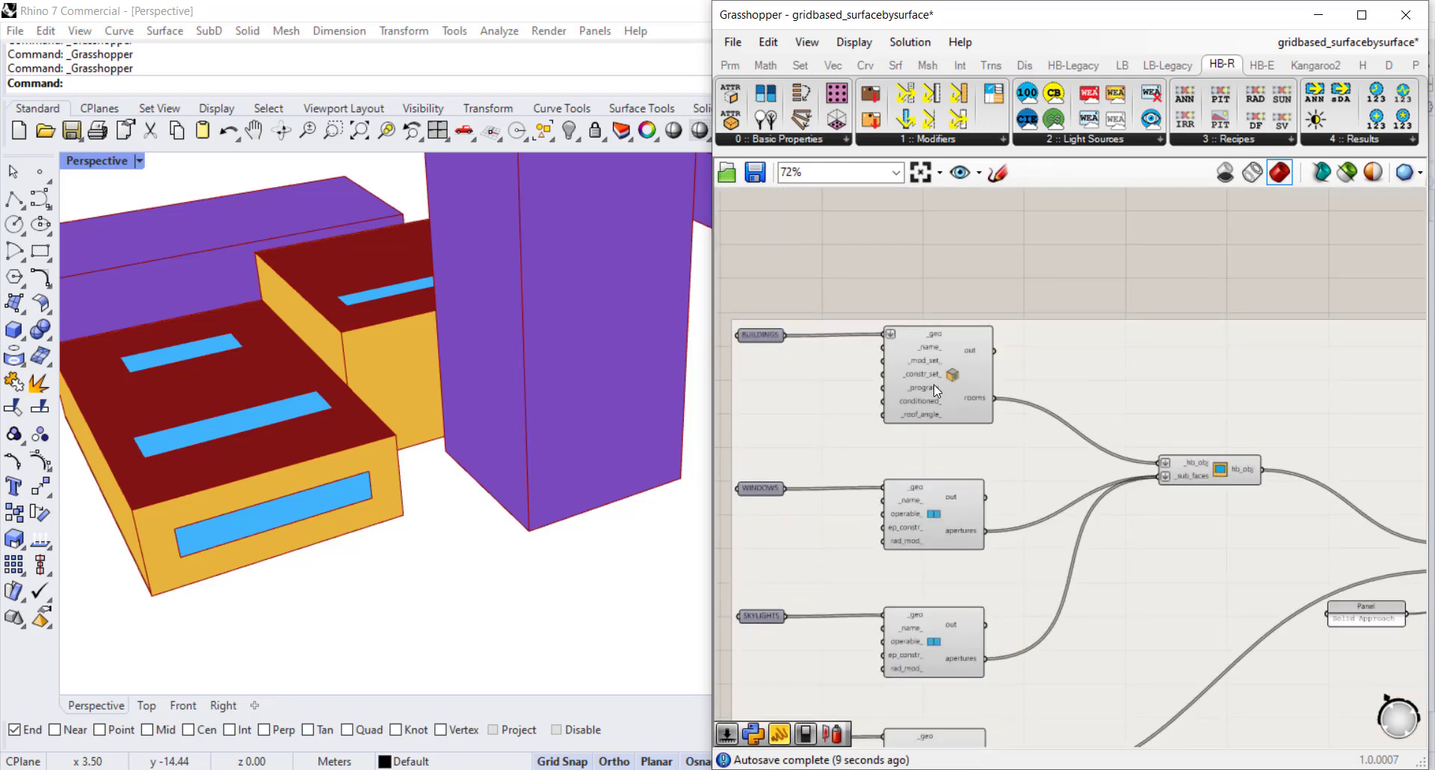
mouse_move(952, 371)
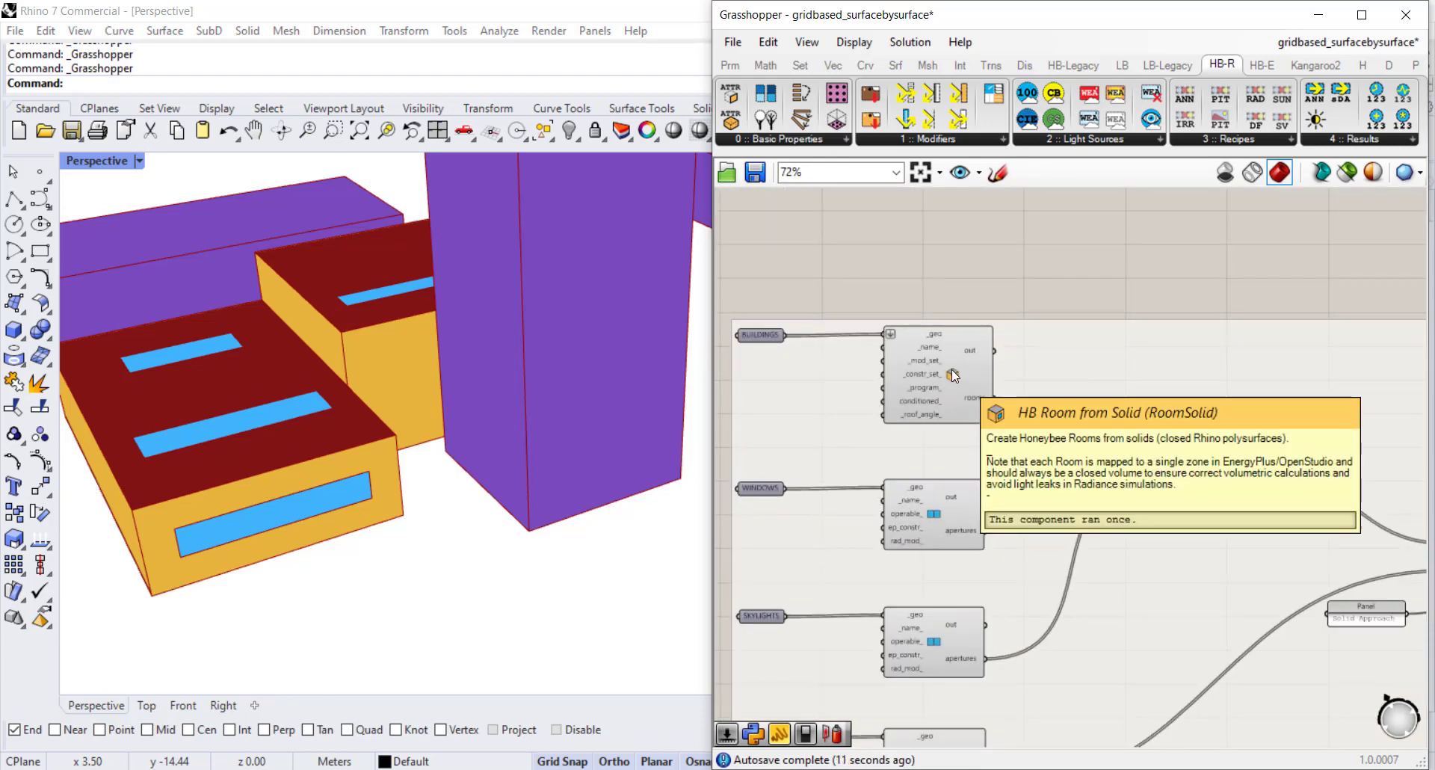
right_drag(985, 249, 984, 522)
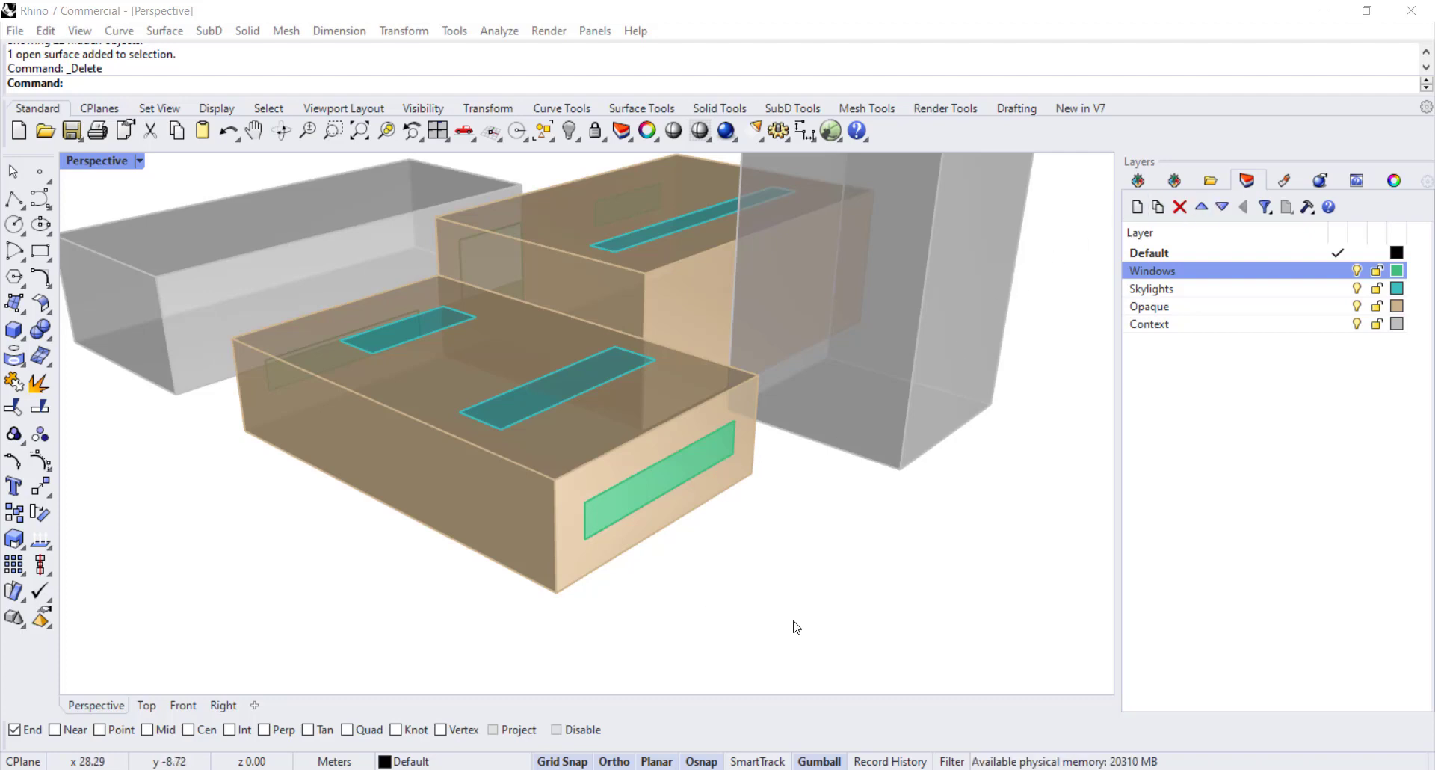
Step: In Rhino, draw a rectangular plane on the ground beneath the front building, starting at its base corner and spanning its full width
right_drag(795, 625, 750, 639)
scroll(234, 670, down, 5)
scroll(593, 503, up, 3)
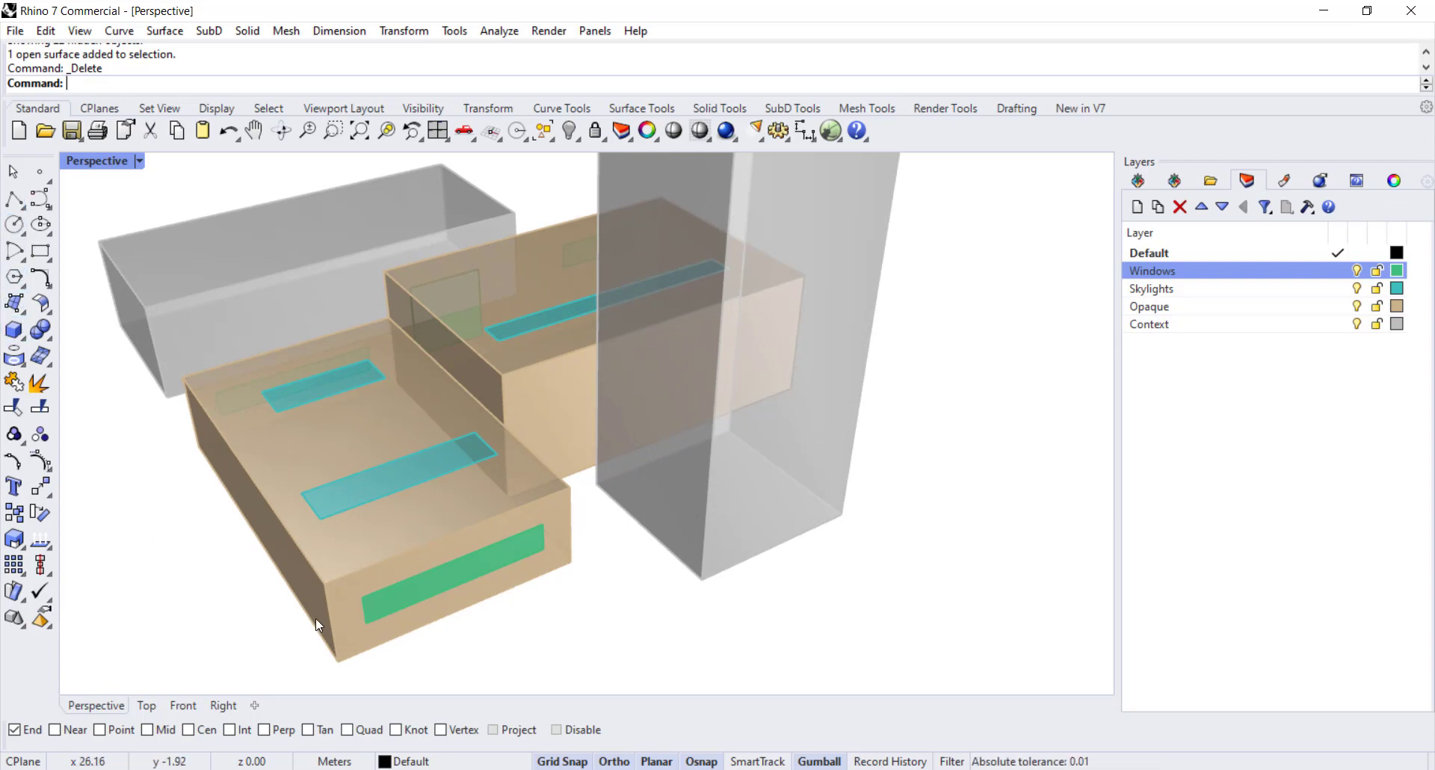
scroll(897, 330, up, 3)
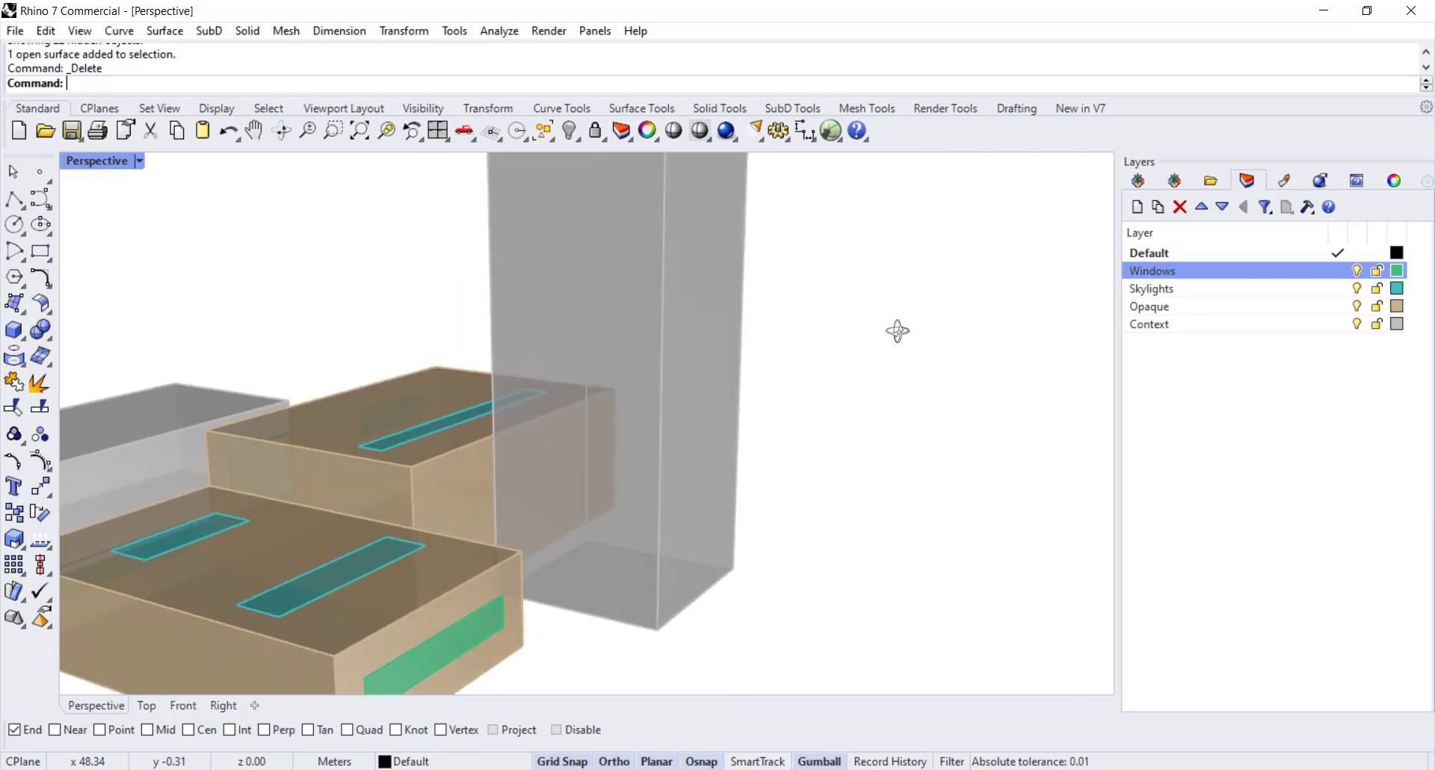
scroll(819, 374, down, 6)
scroll(605, 467, up, 3)
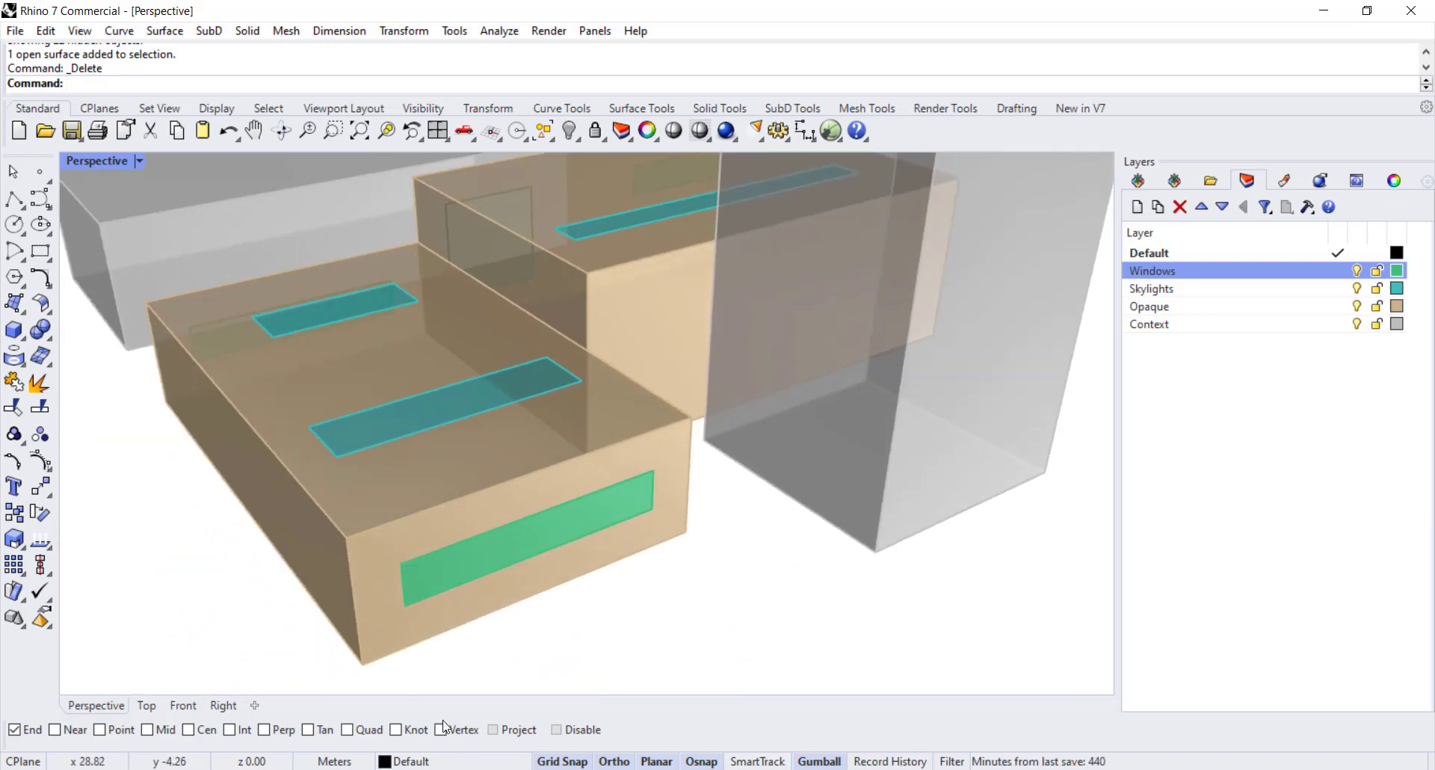
middle_click(448, 656)
click(454, 686)
click(363, 660)
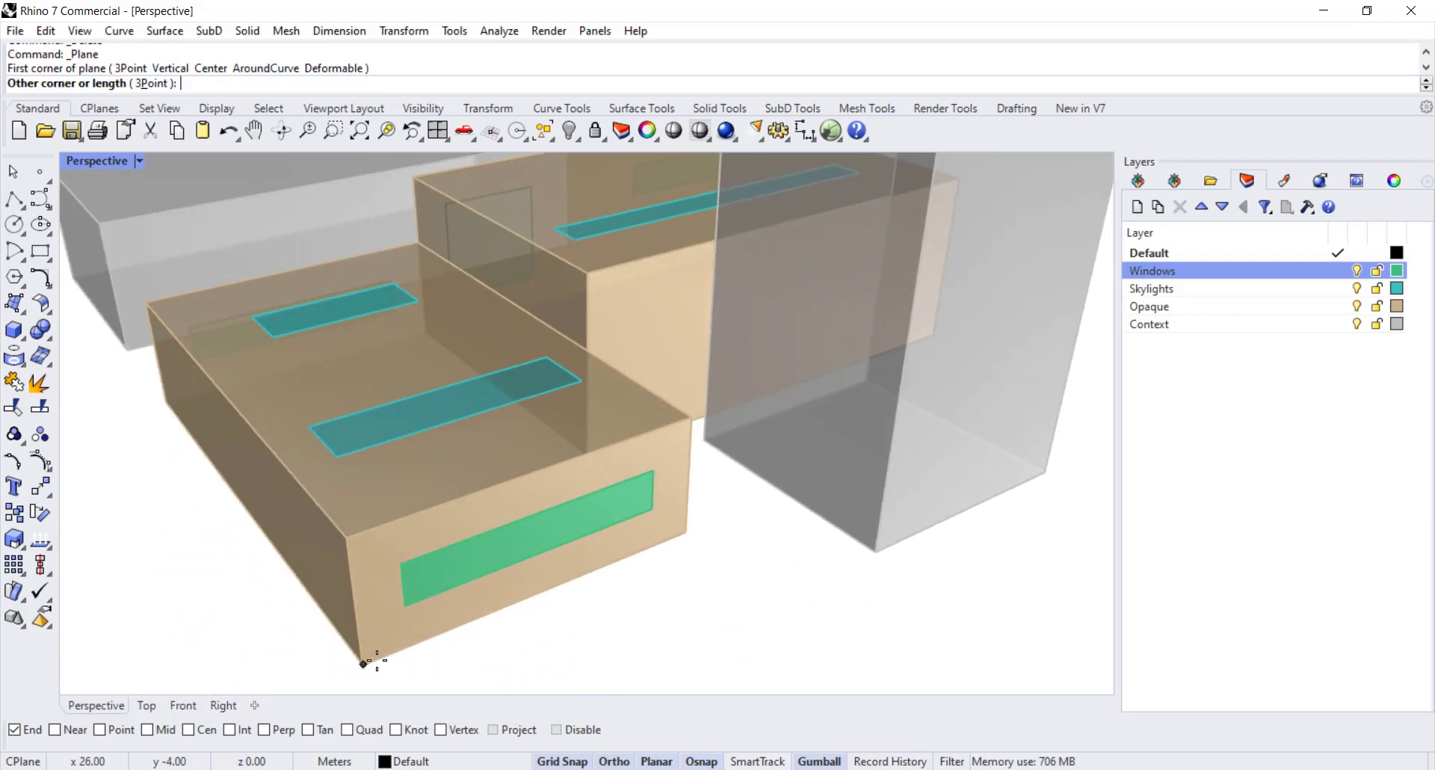
right_drag(657, 496, 672, 524)
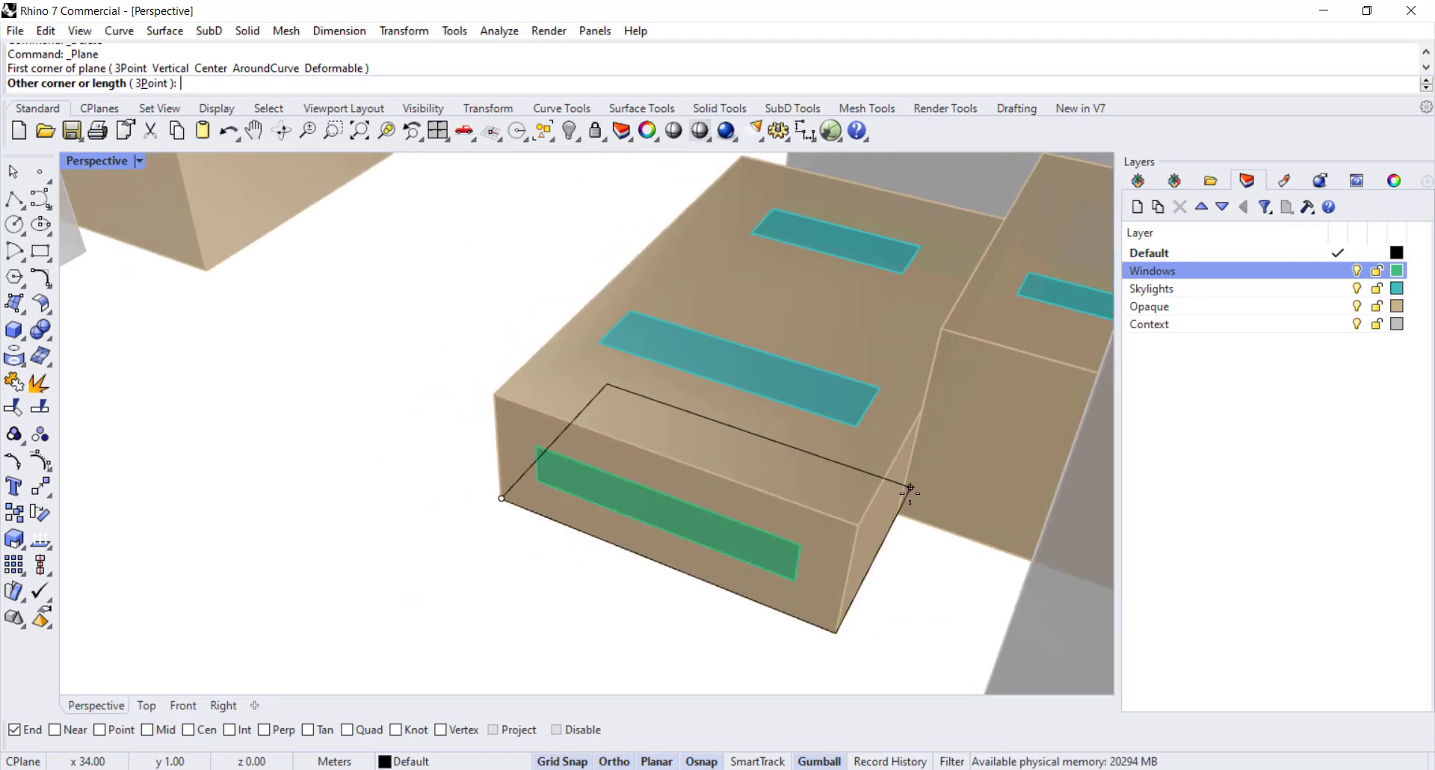
click(900, 511)
right_drag(580, 599, 801, 576)
scroll(784, 292, down, 4)
scroll(556, 516, up, 5)
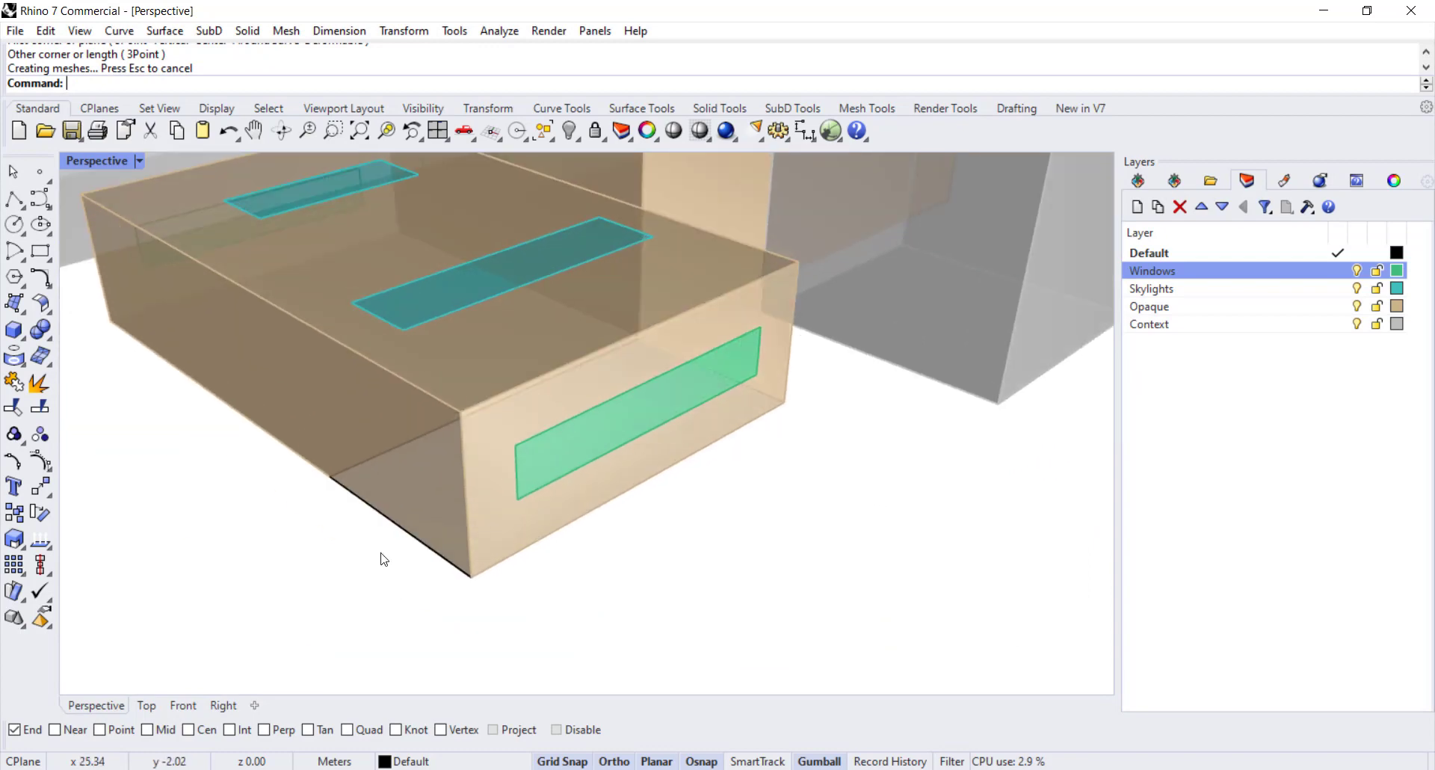
click(1268, 469)
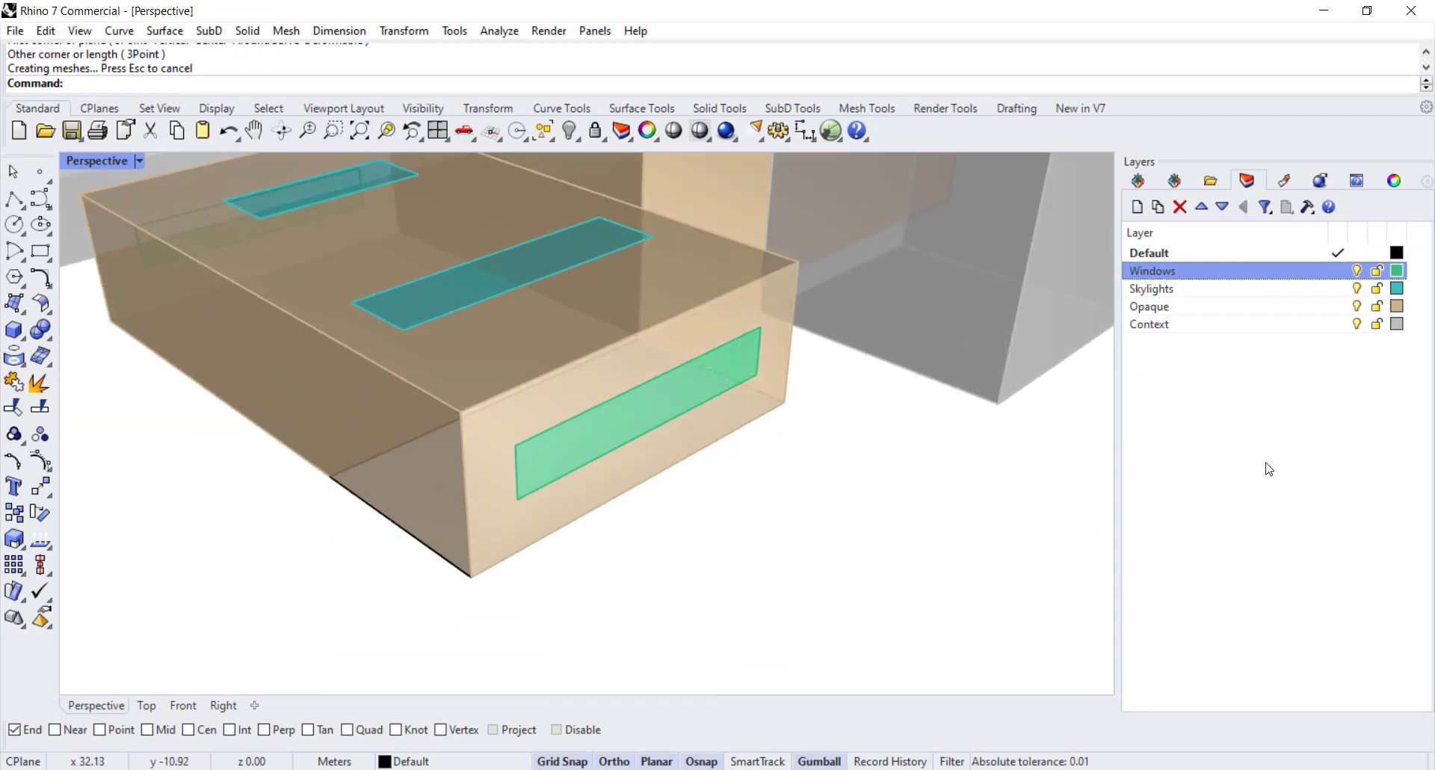
scroll(590, 666, down, 2)
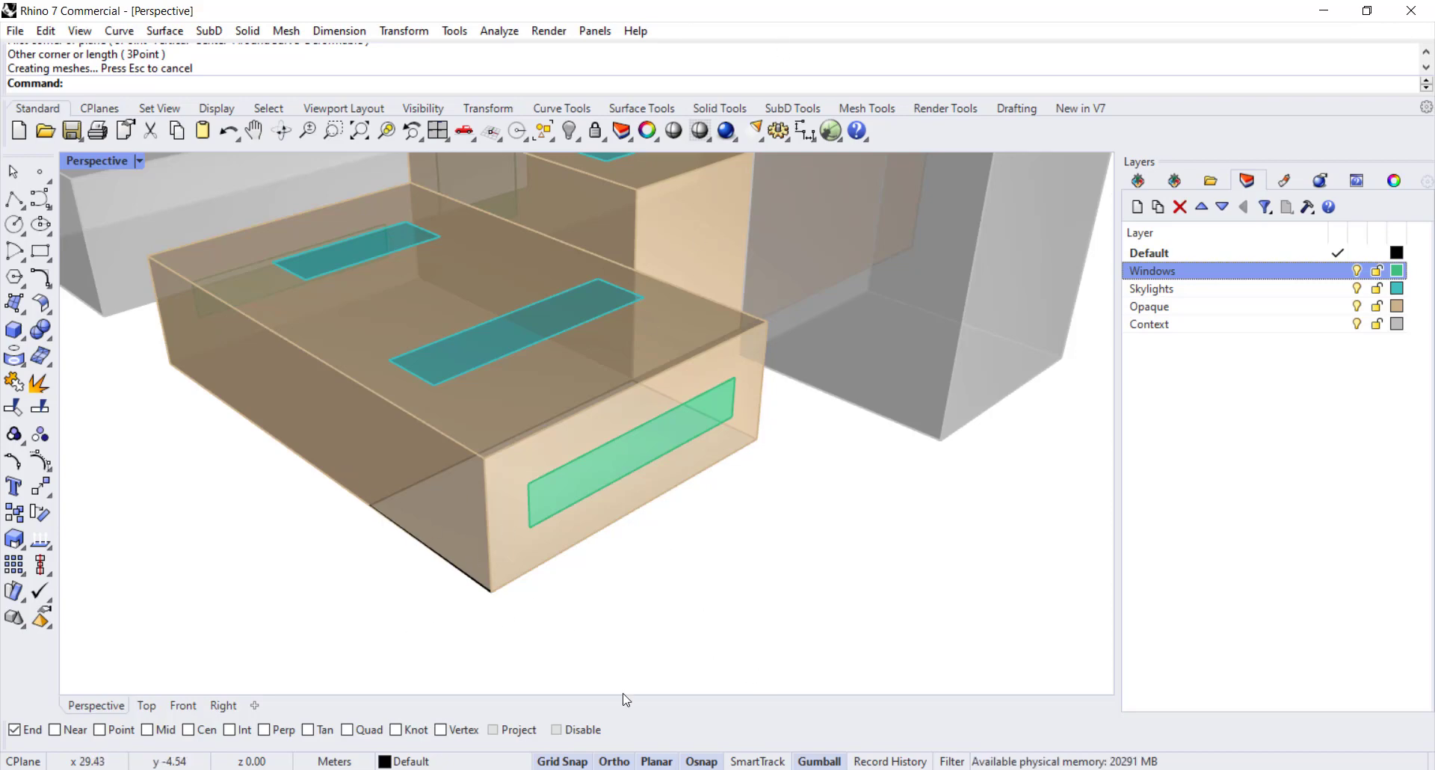
Step: Switch to Grasshopper at full size and bring the ANALYSIS GRID parameter and the orange grid components into view
click(830, 131)
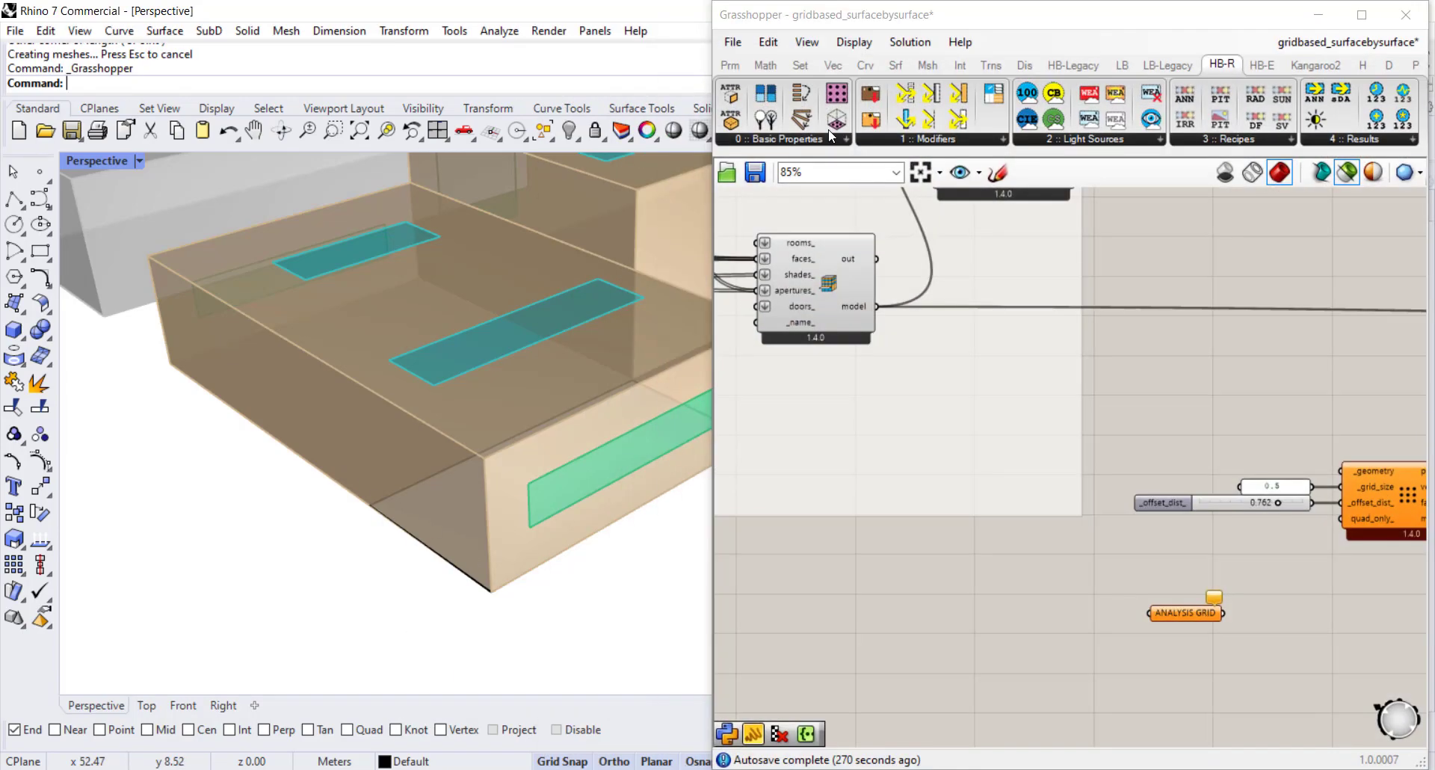
click(1361, 15)
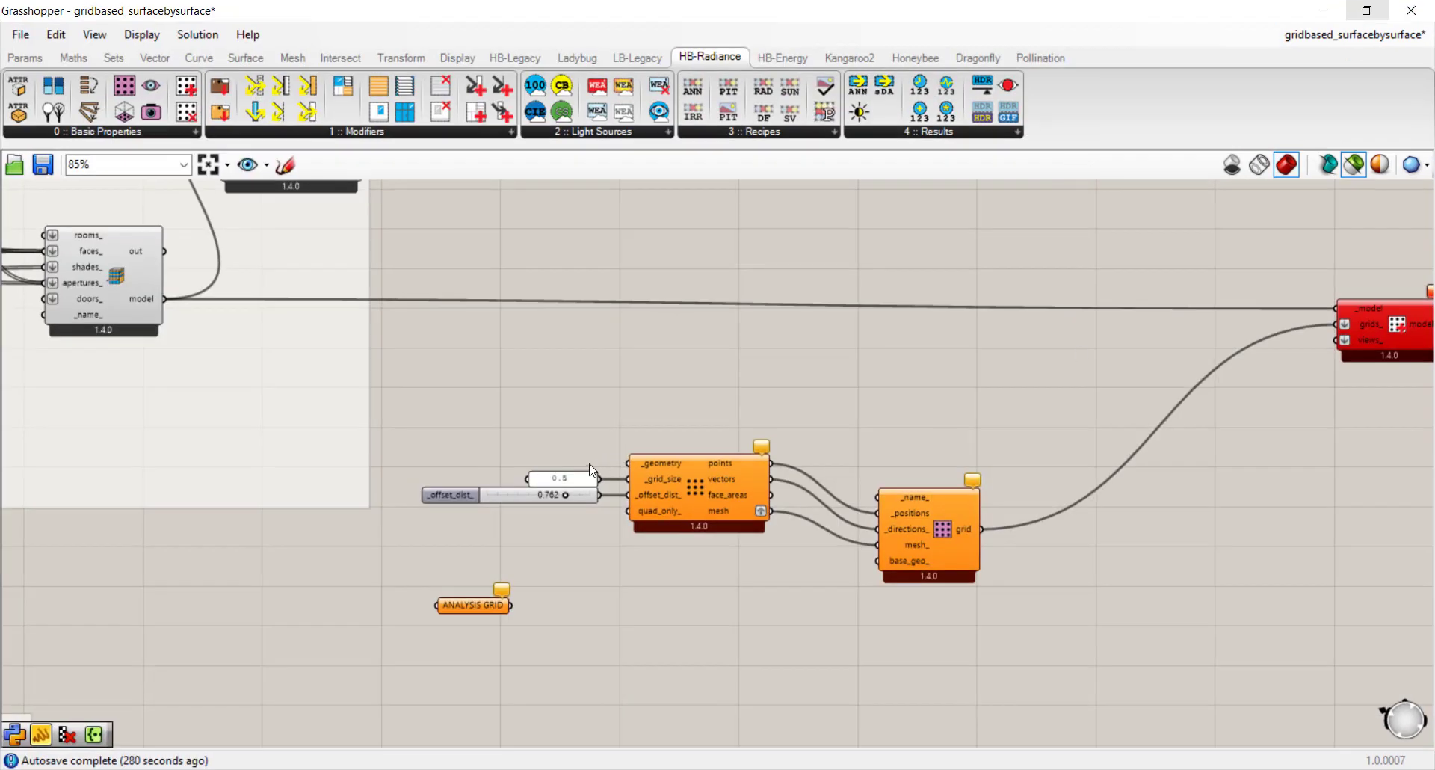
right_drag(594, 437, 601, 366)
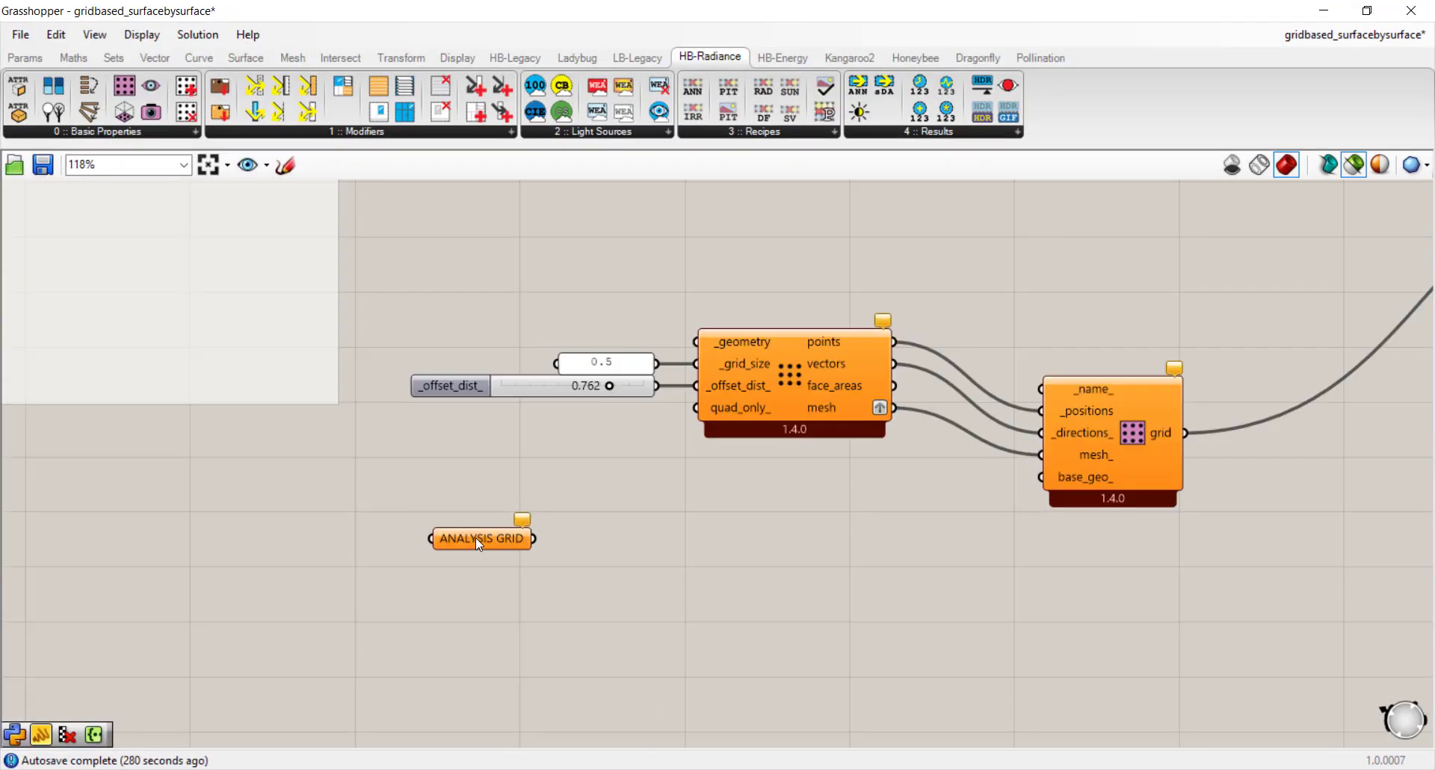
Step: Try to add a Geometry parameter to the canvas above the ANALYSIS GRID parameter
right_click(475, 537)
scroll(481, 528, up, 2)
double_click(442, 451)
text(GEOM)
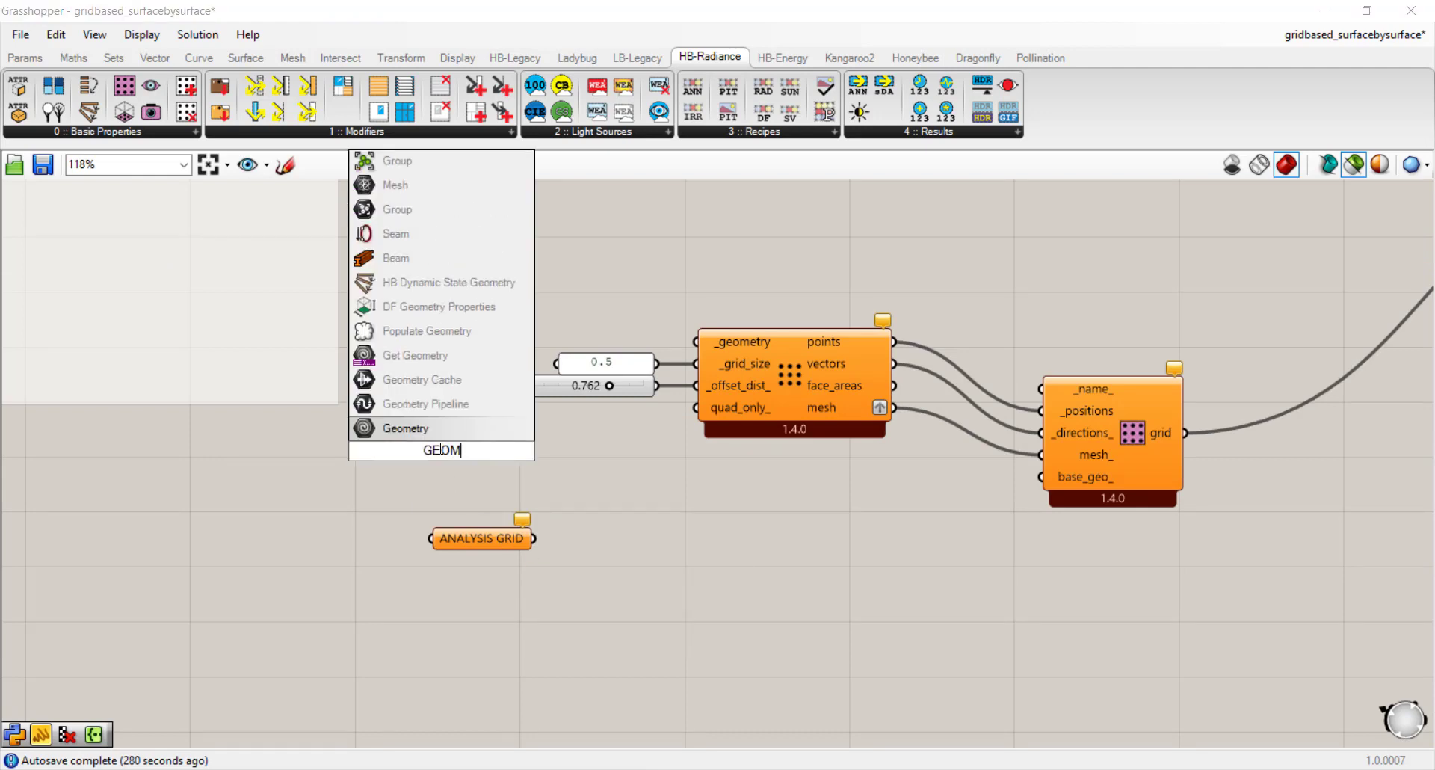
click(442, 436)
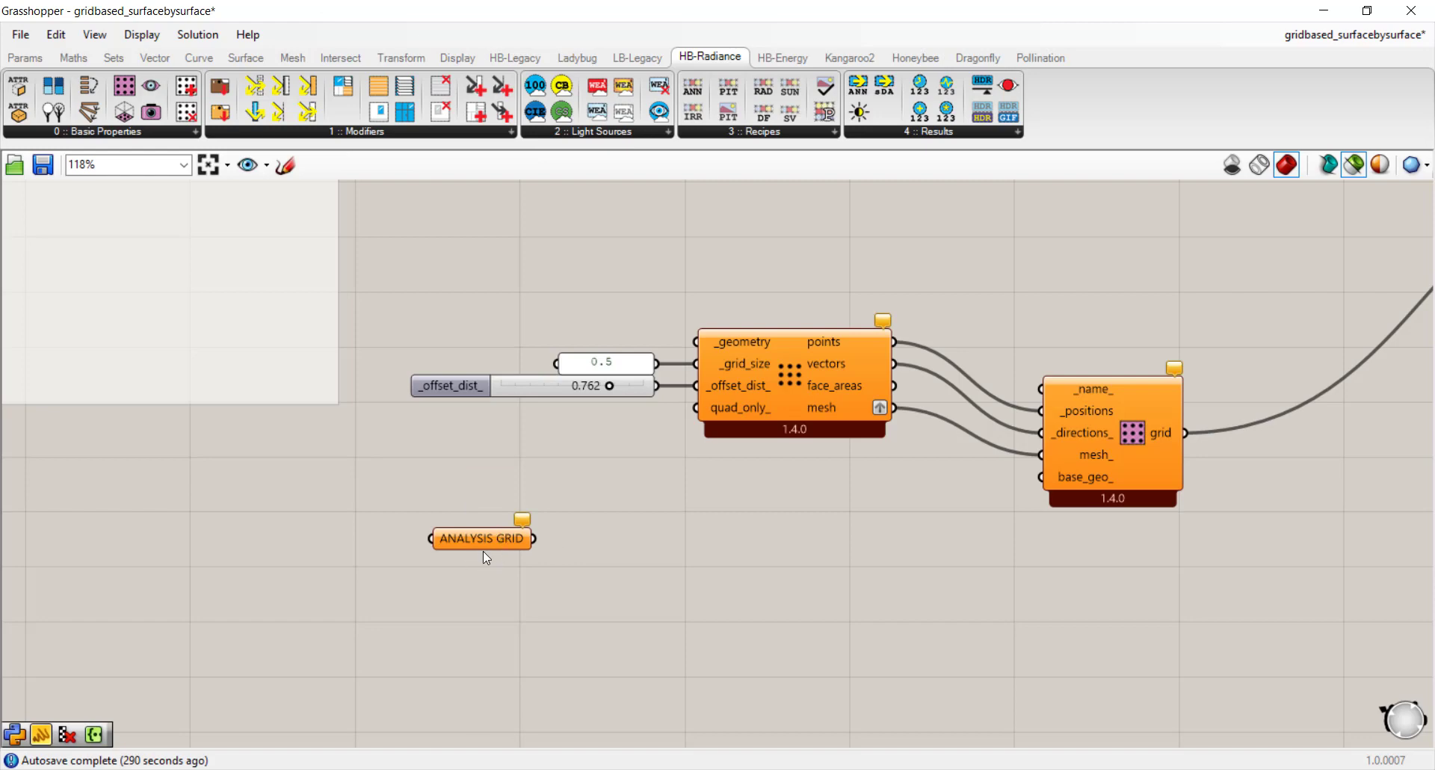
Step: Reference the ground plane drawn beneath the front building in the ANALYSIS GRID parameter and move the parameter nearer the offset slider
right_click(487, 540)
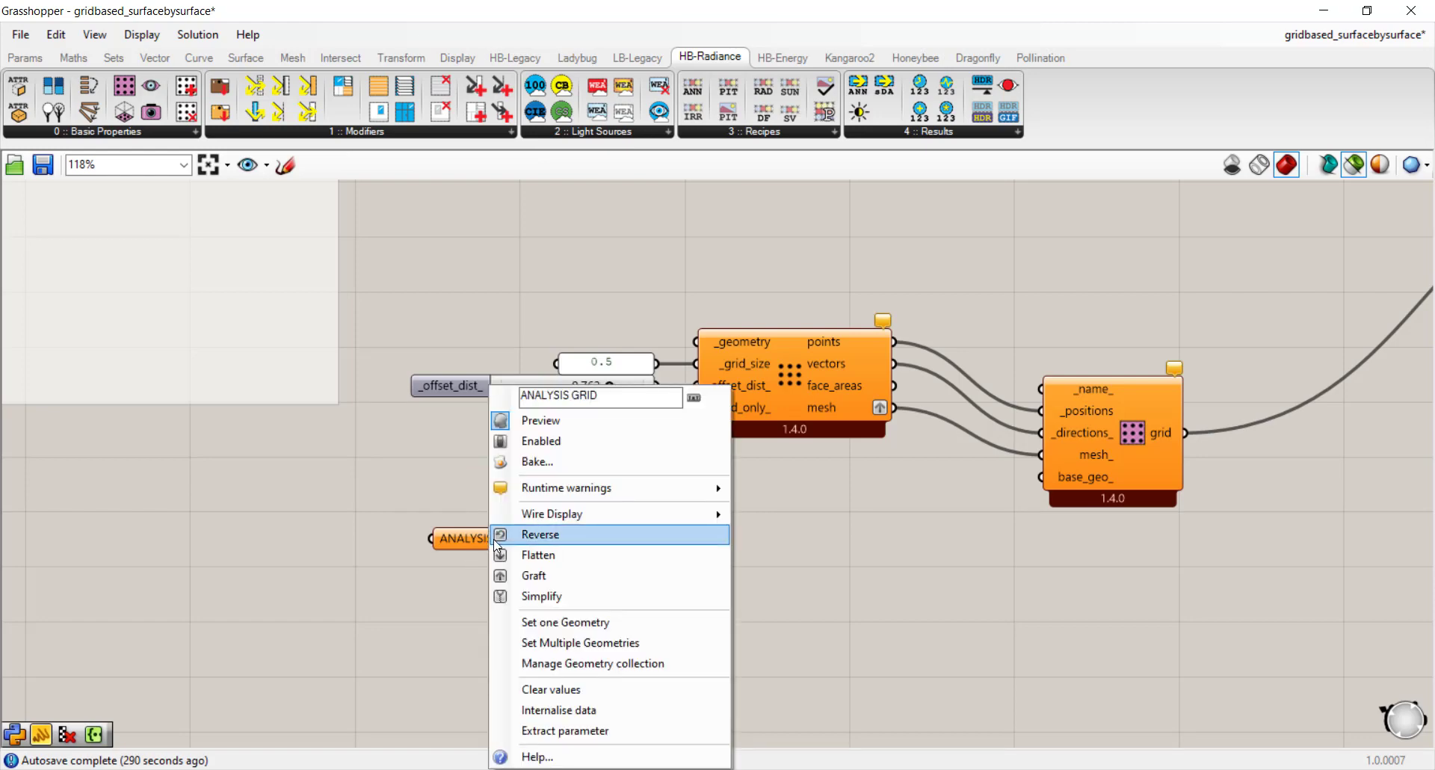
click(598, 629)
click(433, 565)
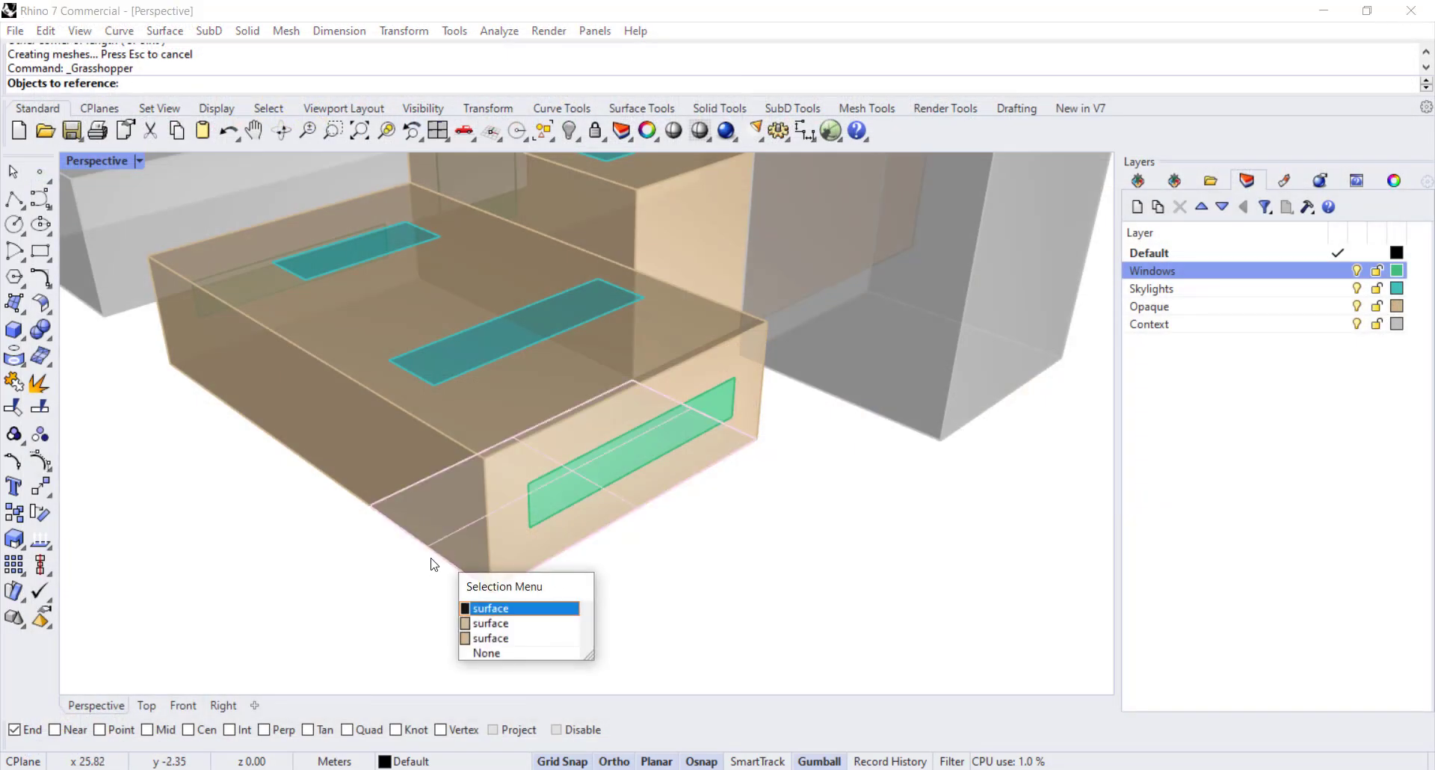
click(502, 609)
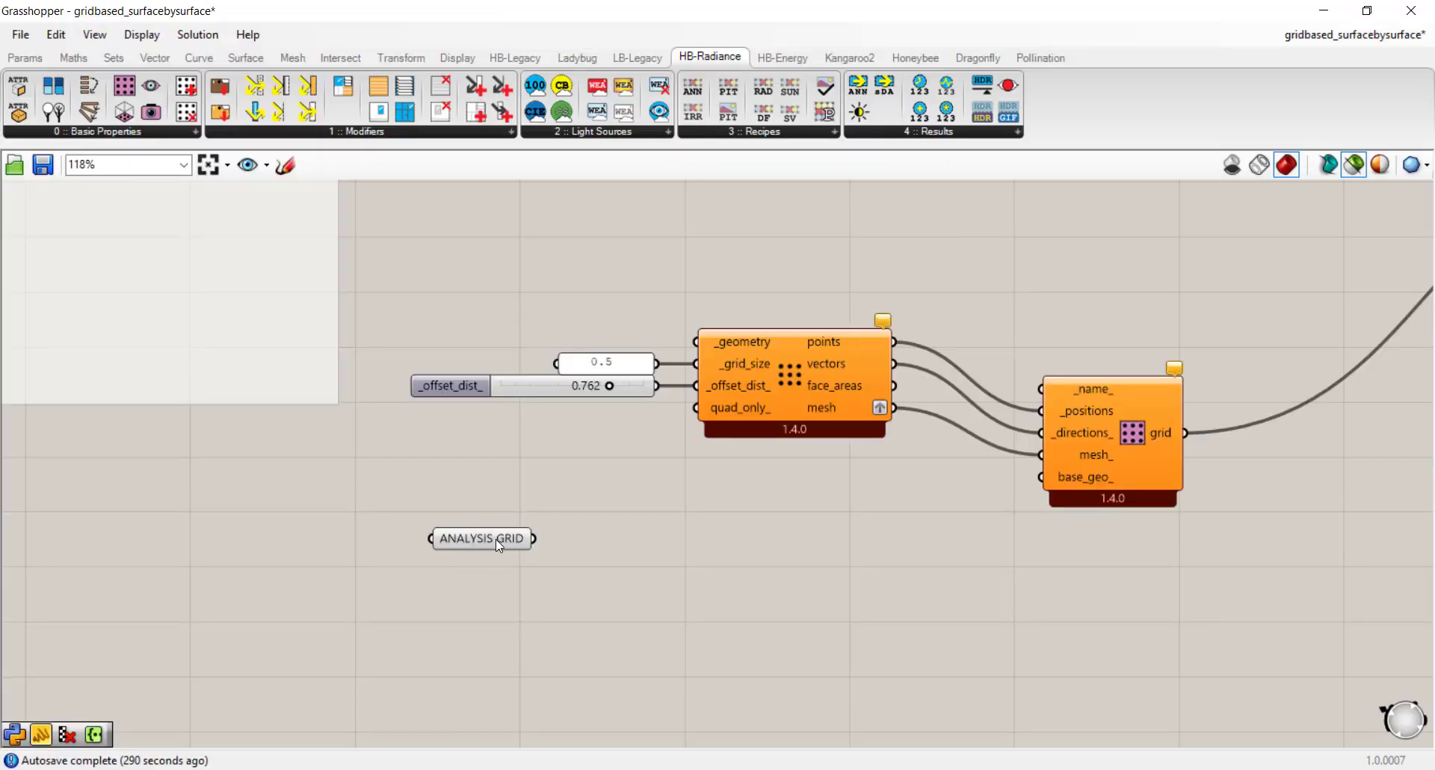
drag(496, 539, 441, 496)
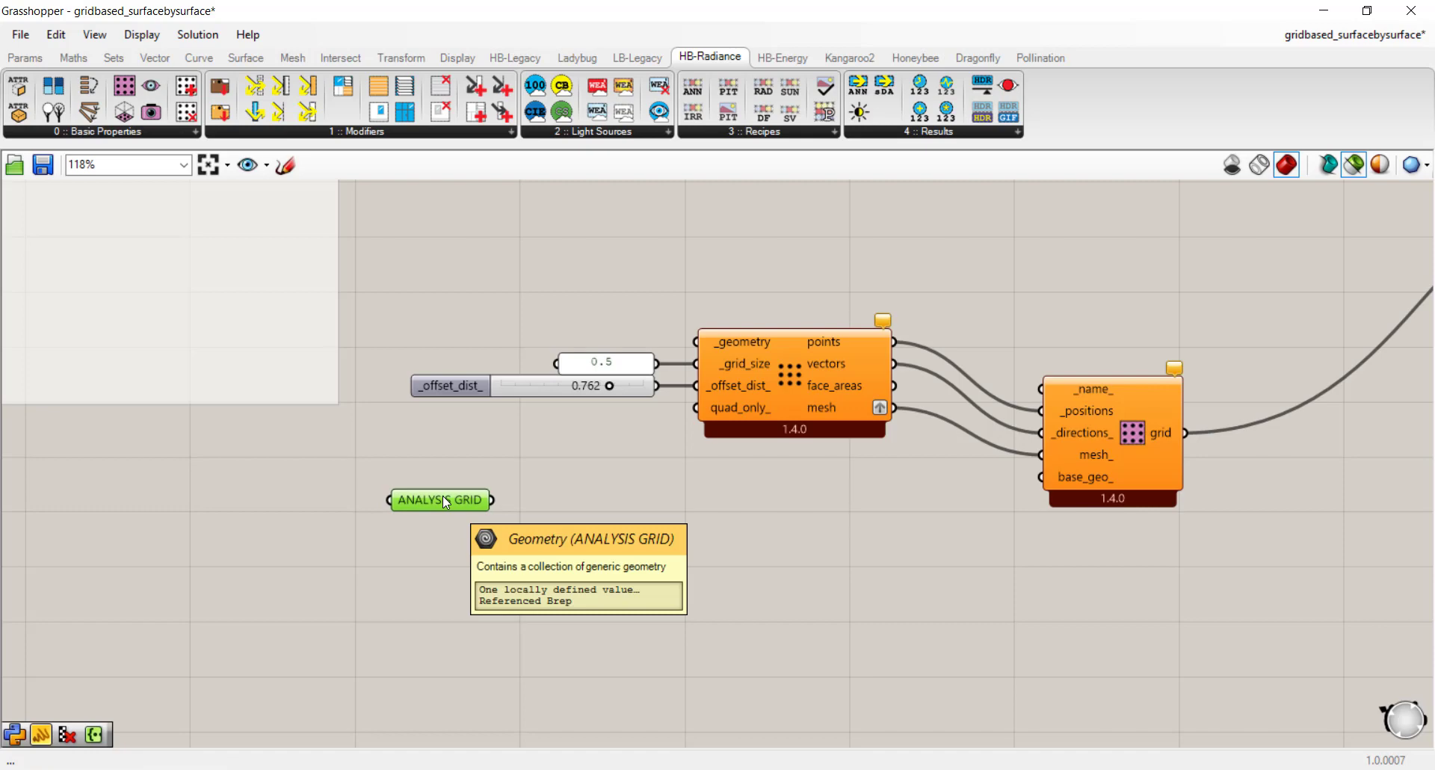
Step: Locate LB Generate Point Grid among Ladybug's Extra components and read its description
right_drag(796, 370, 755, 459)
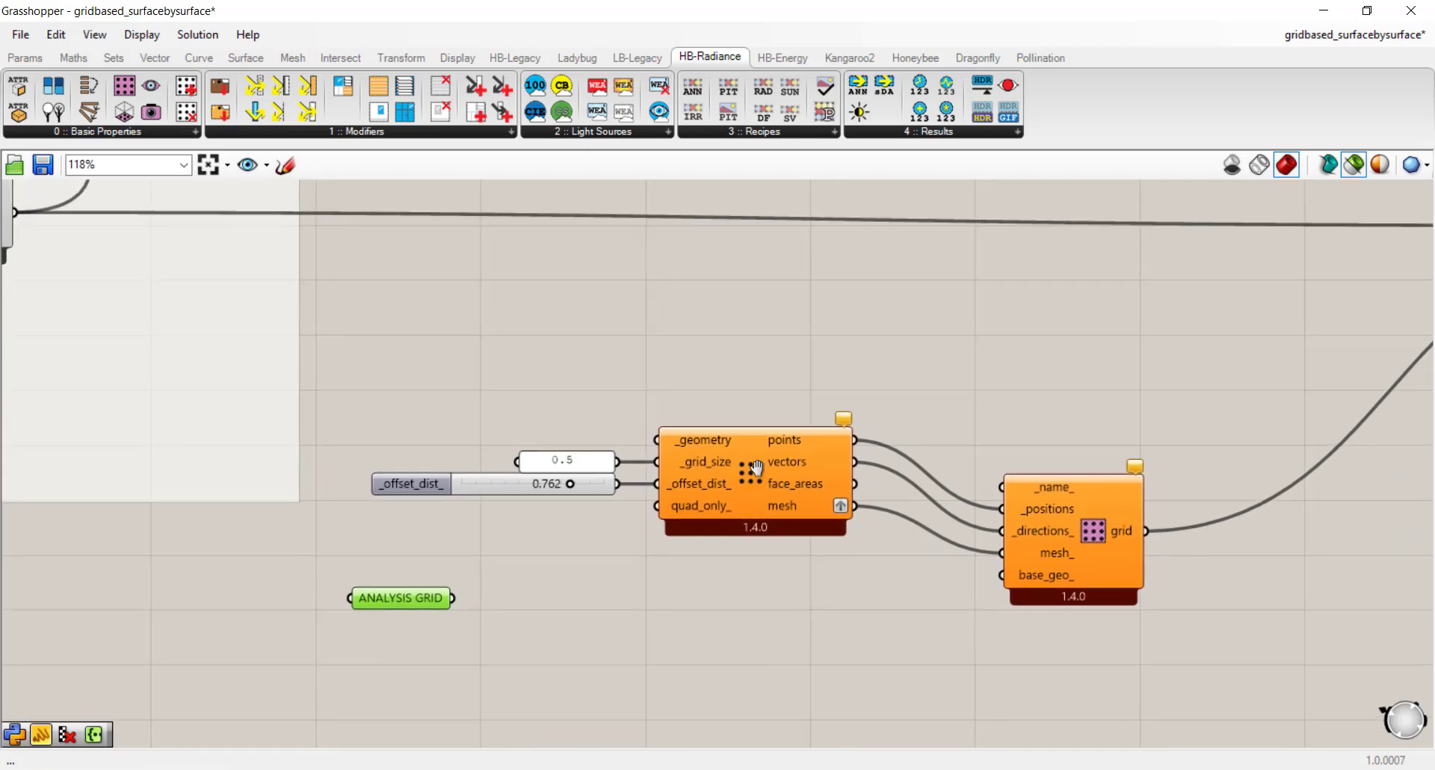
scroll(755, 474, up, 2)
mouse_move(753, 472)
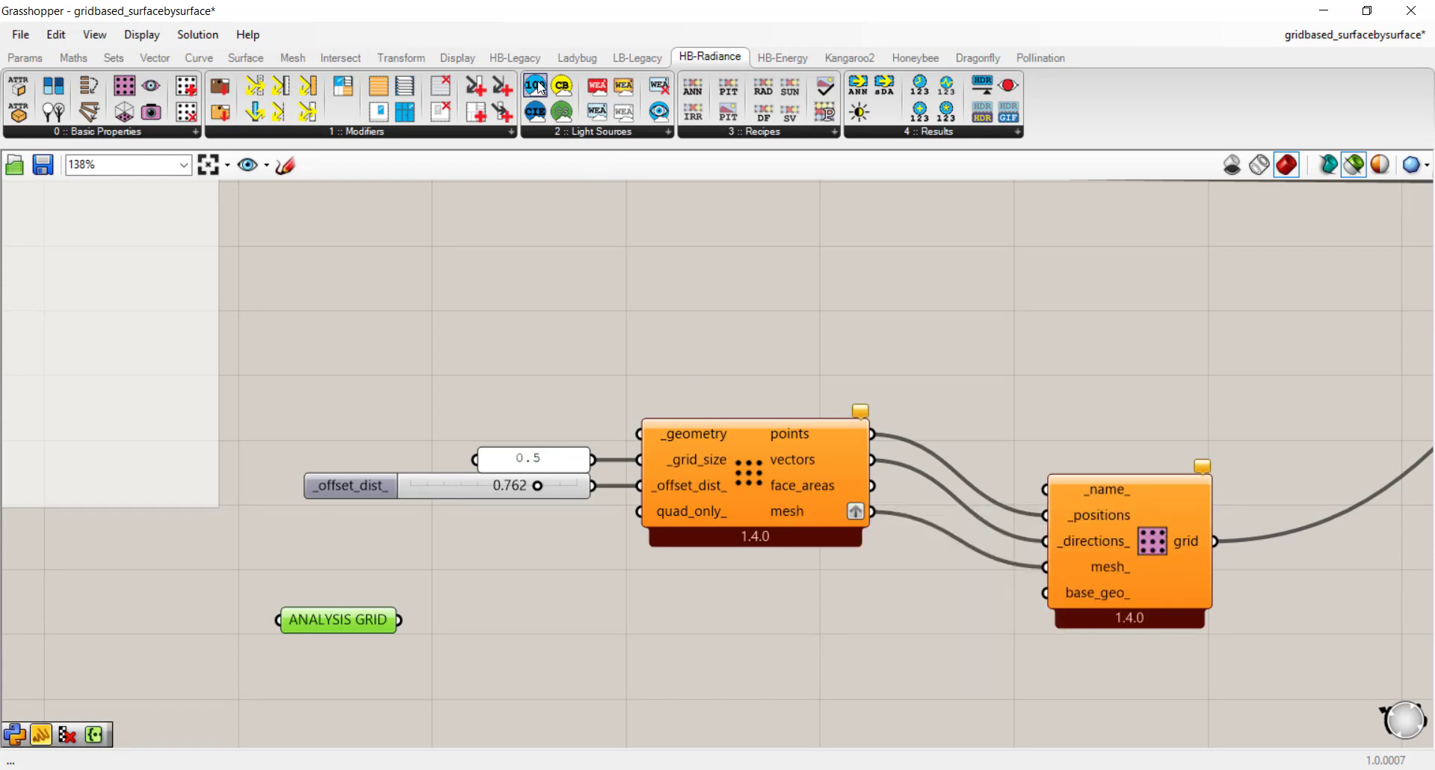
click(574, 58)
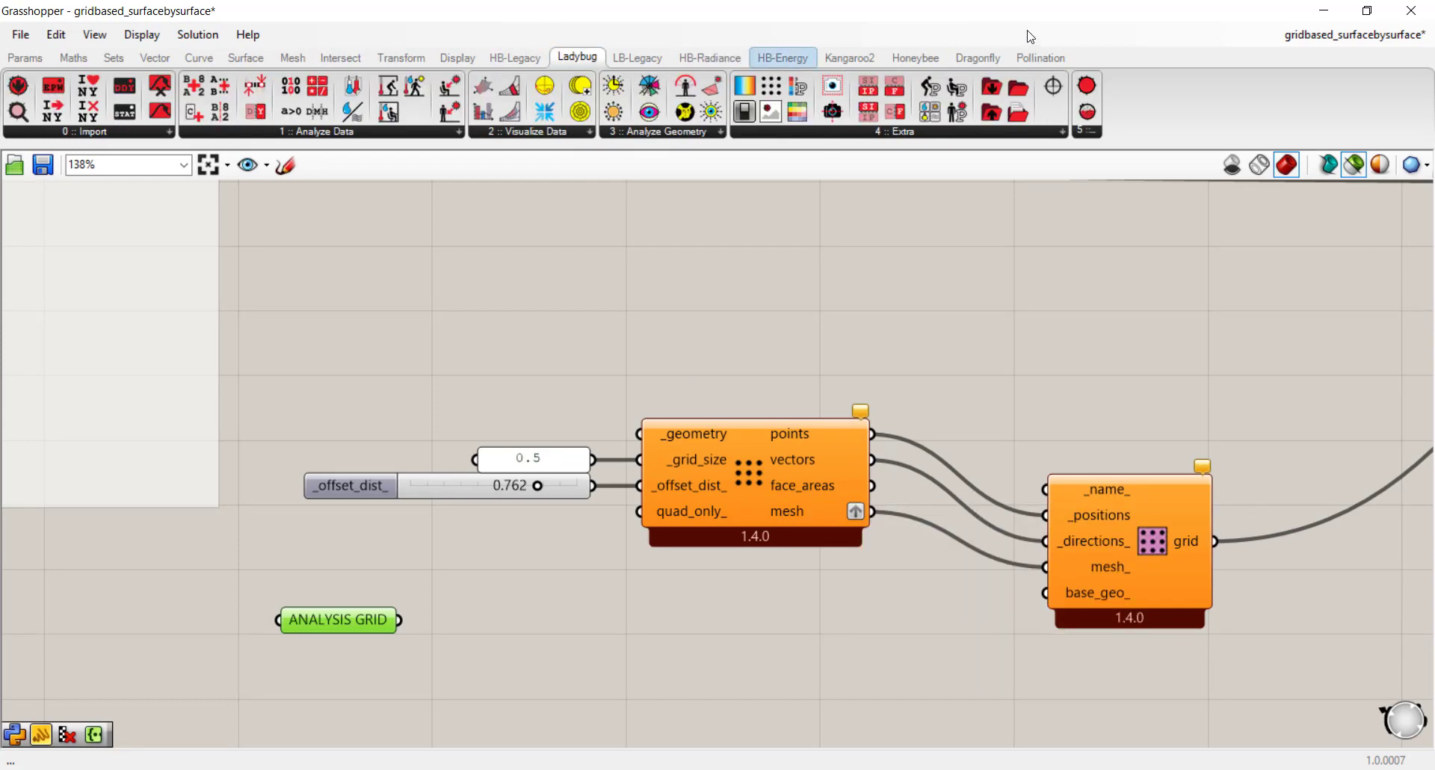
click(874, 133)
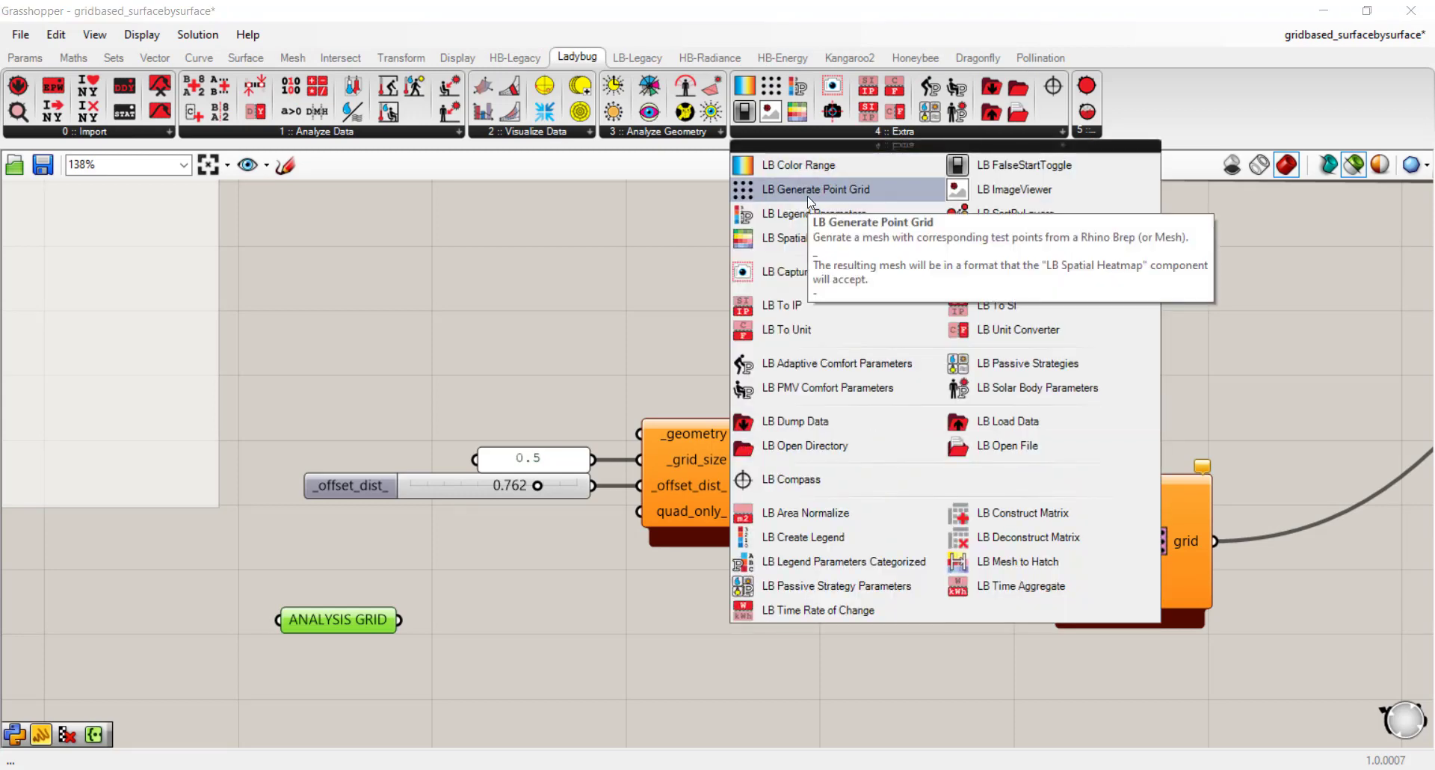
click(638, 365)
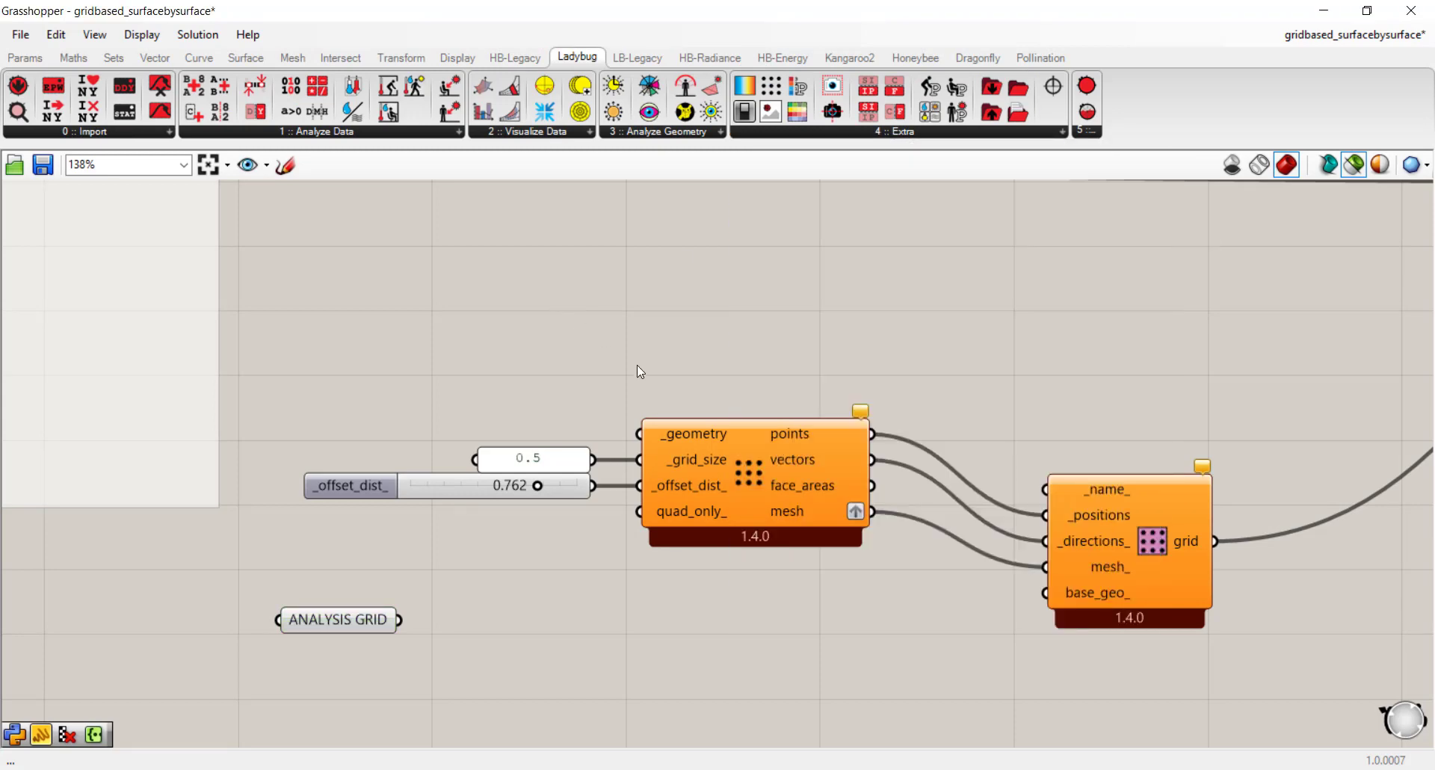
Step: Connect ANALYSIS GRID to the point grid component's _geometry input and place the parameter below the _offset_dist_ slider
drag(329, 624, 640, 434)
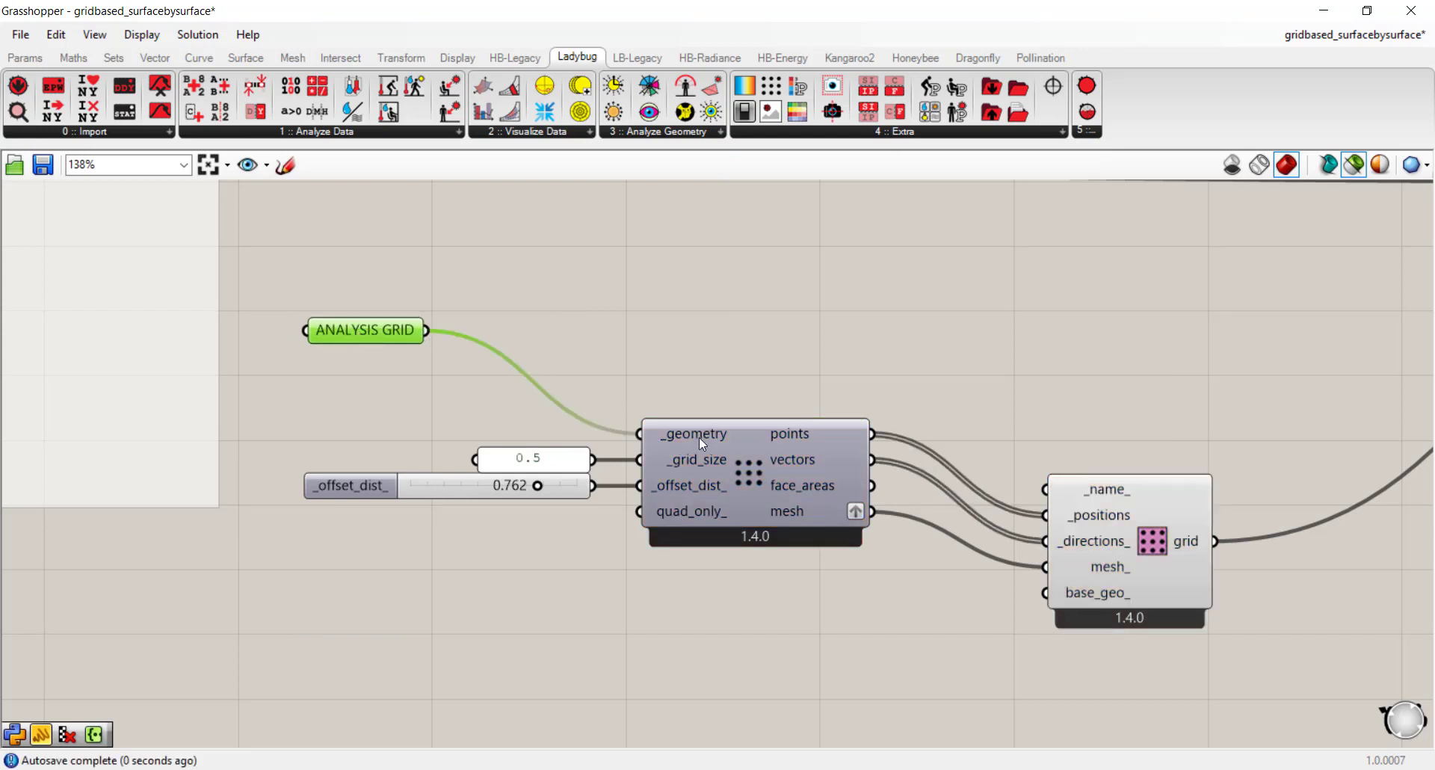
drag(374, 327, 374, 572)
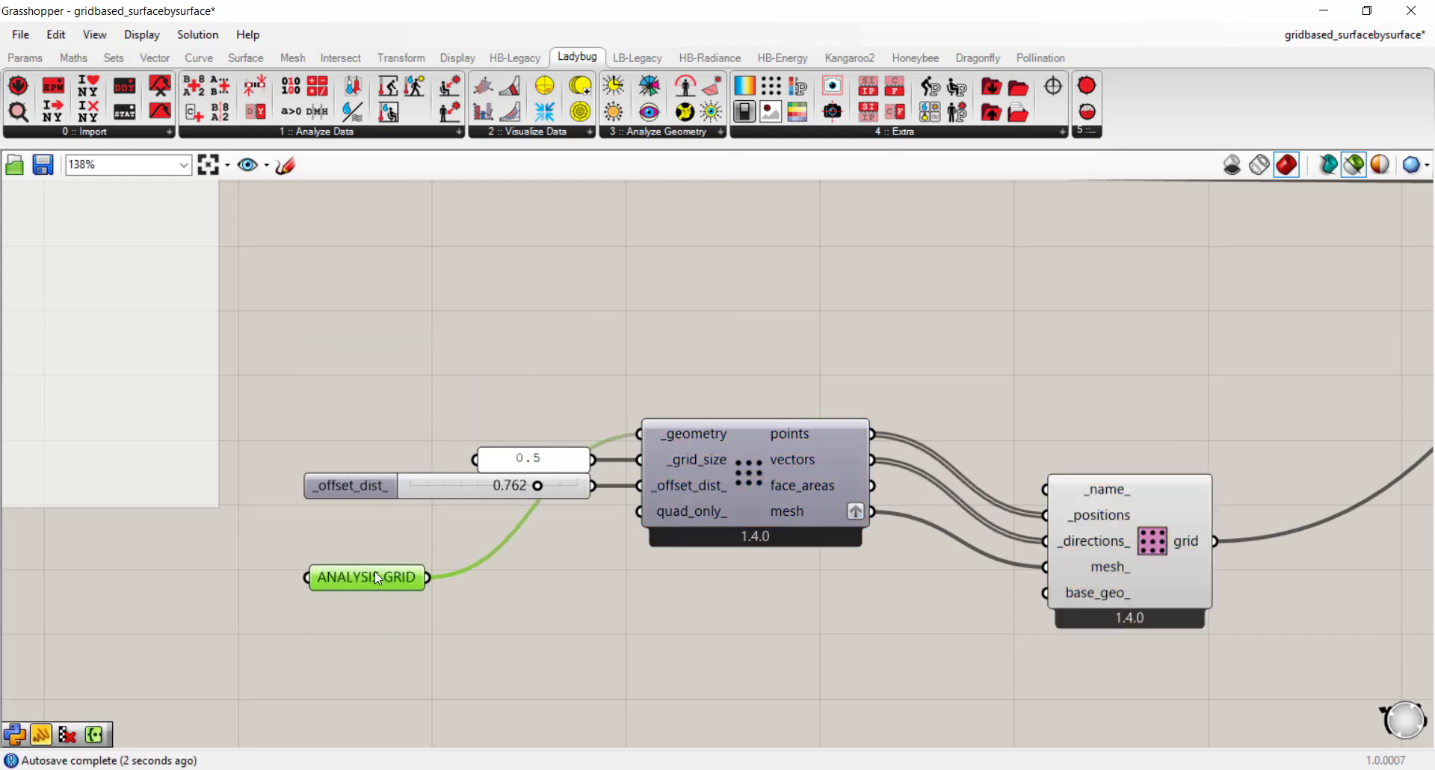
click(545, 464)
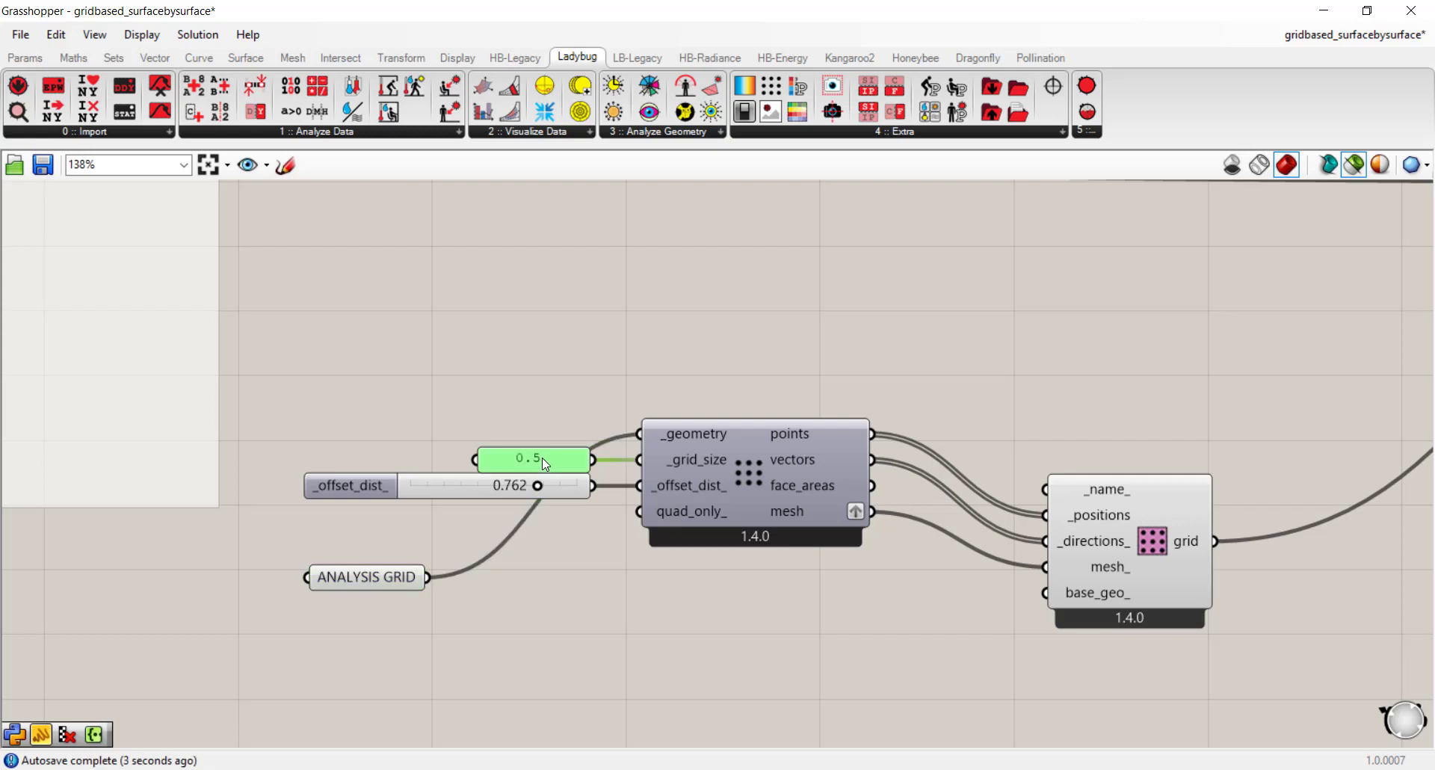
click(563, 490)
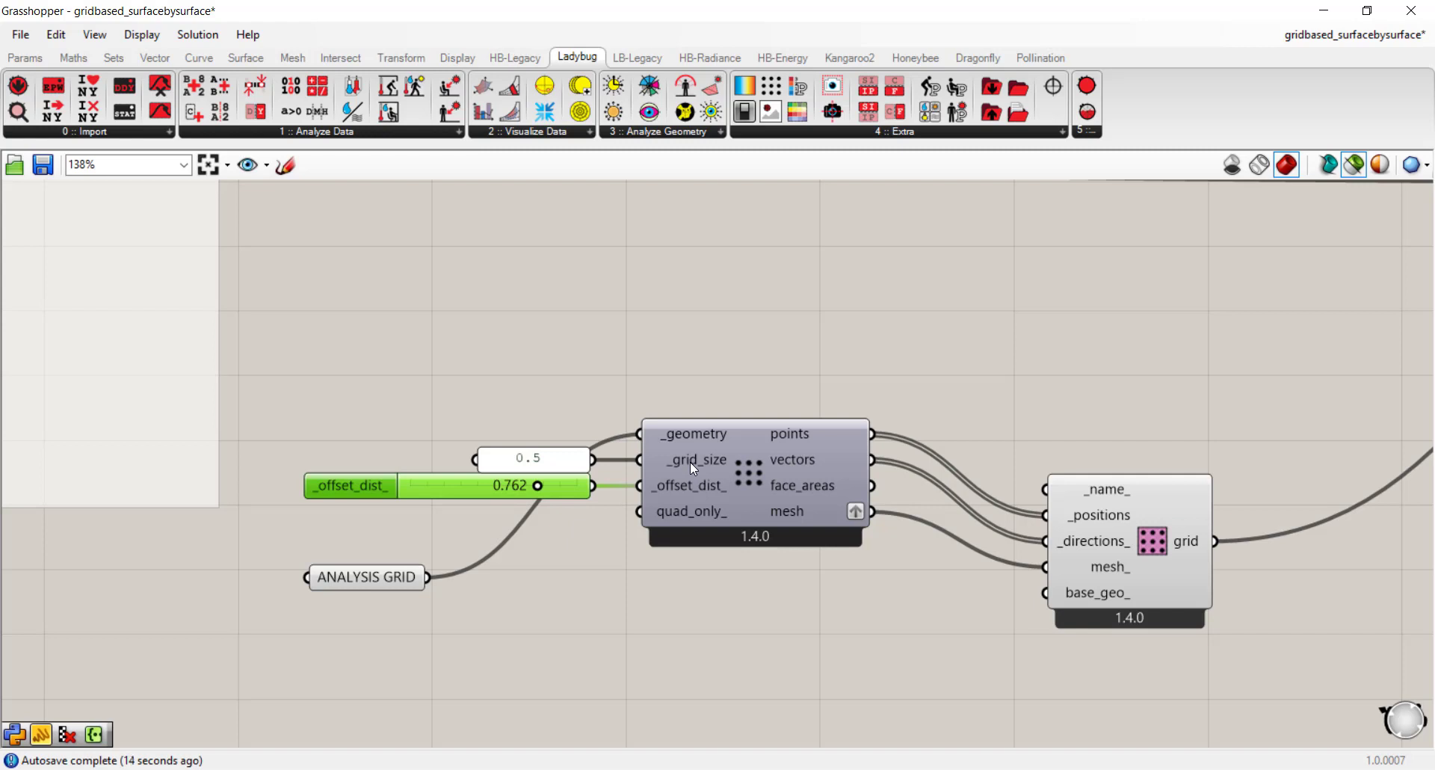
Step: Connect the ANALYSIS GRID parameter to the base_geo_ input of the HB Sensor Grid component
right_drag(875, 494, 837, 494)
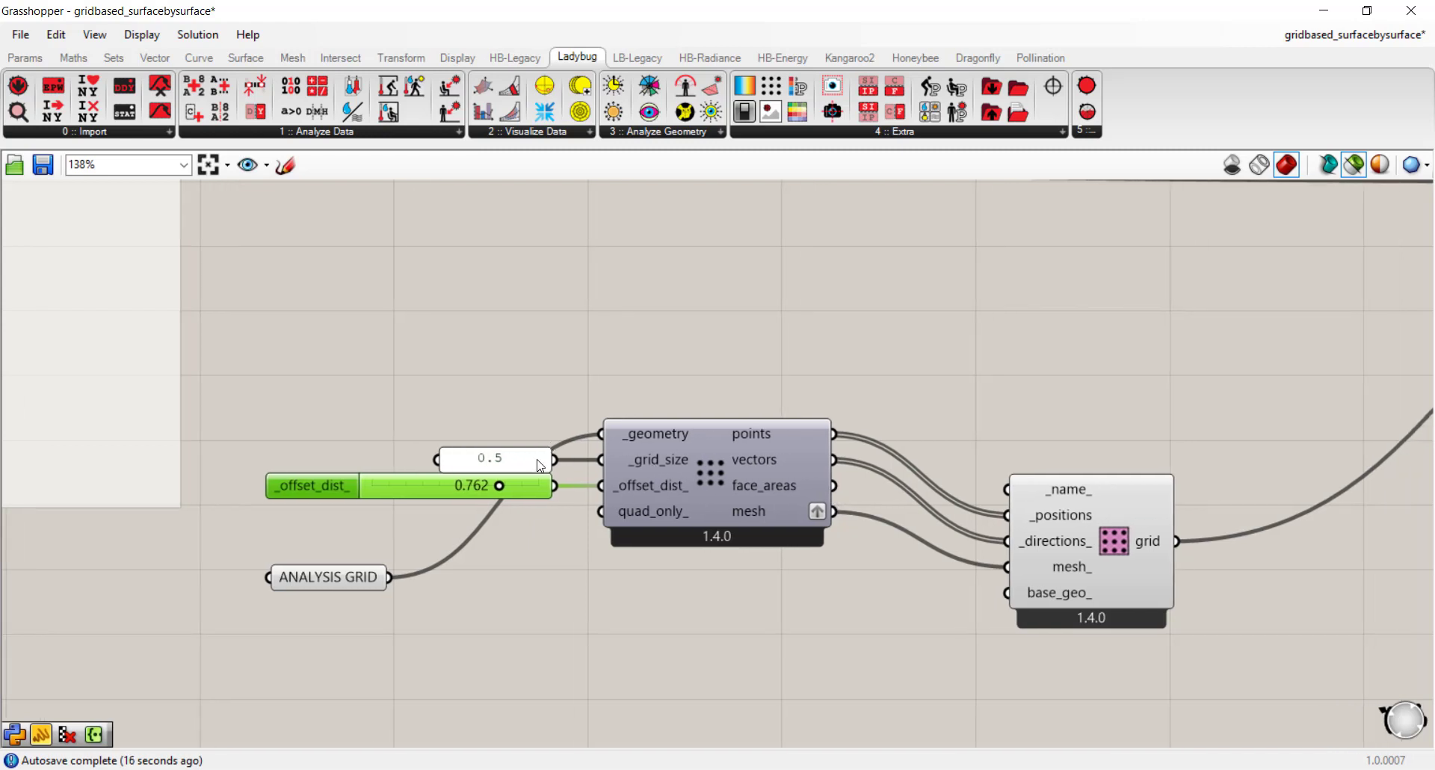
right_drag(1048, 494, 866, 478)
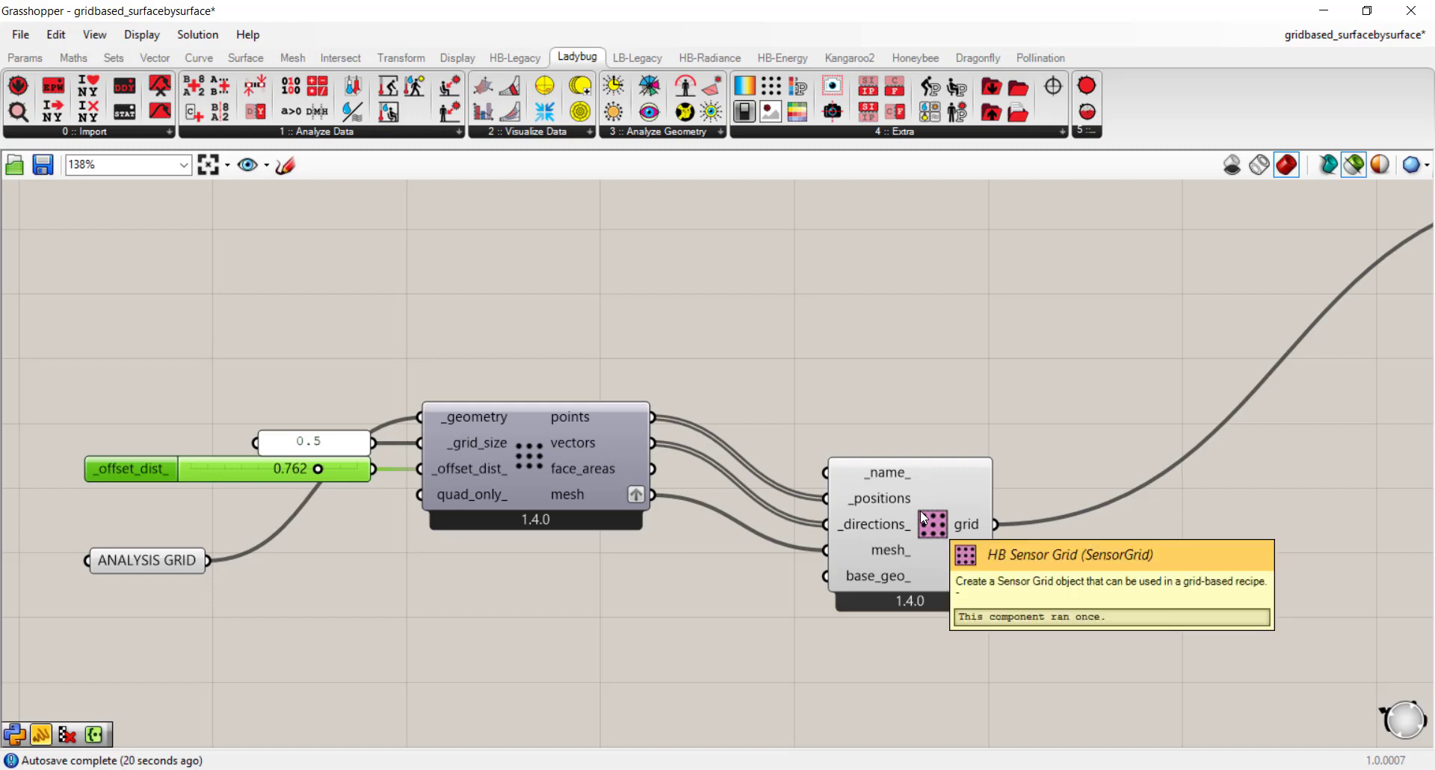
drag(212, 564, 828, 575)
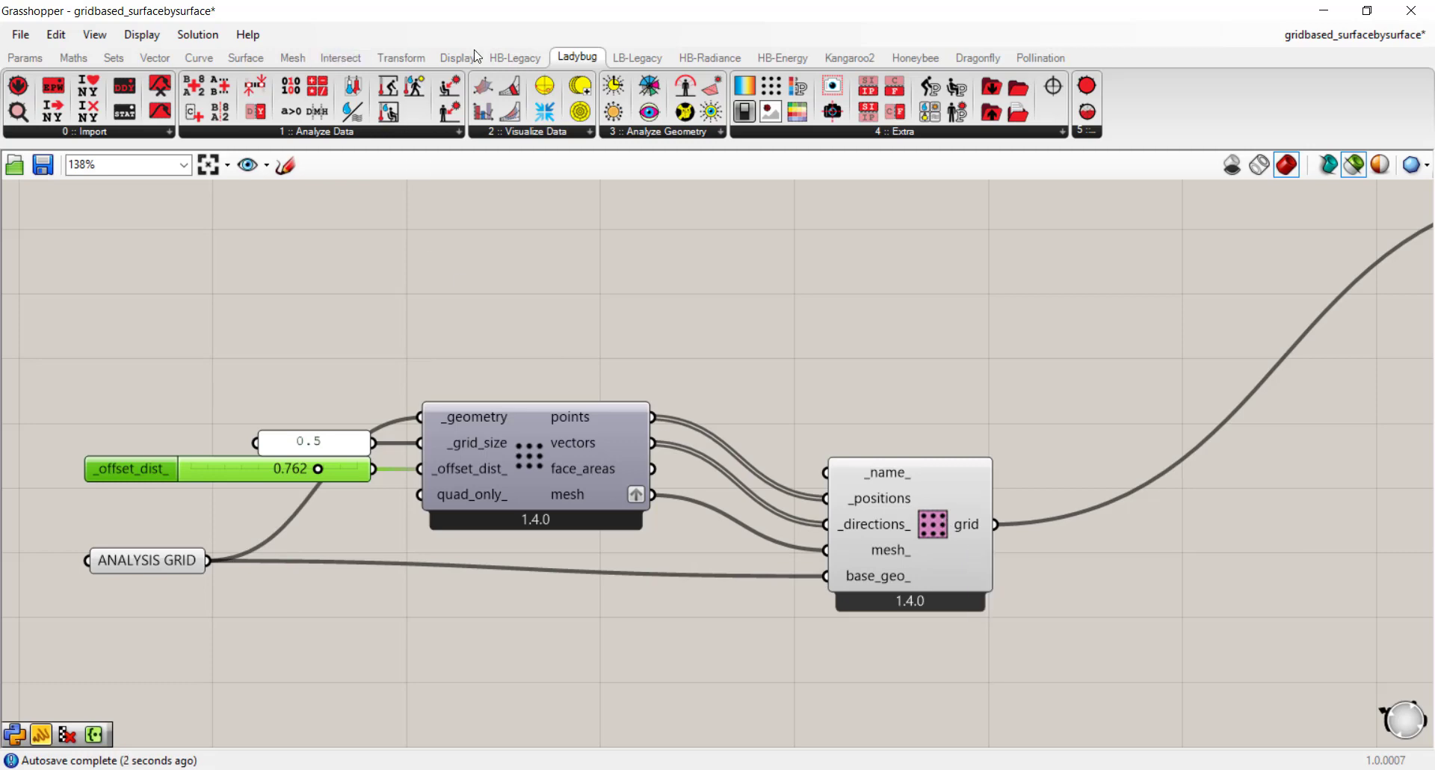
Step: Look up HB Sensor Grid among the HB-Radiance Basic Properties components, and lower the ANALYSIS GRID parameter level with the base_geo_ input
click(708, 64)
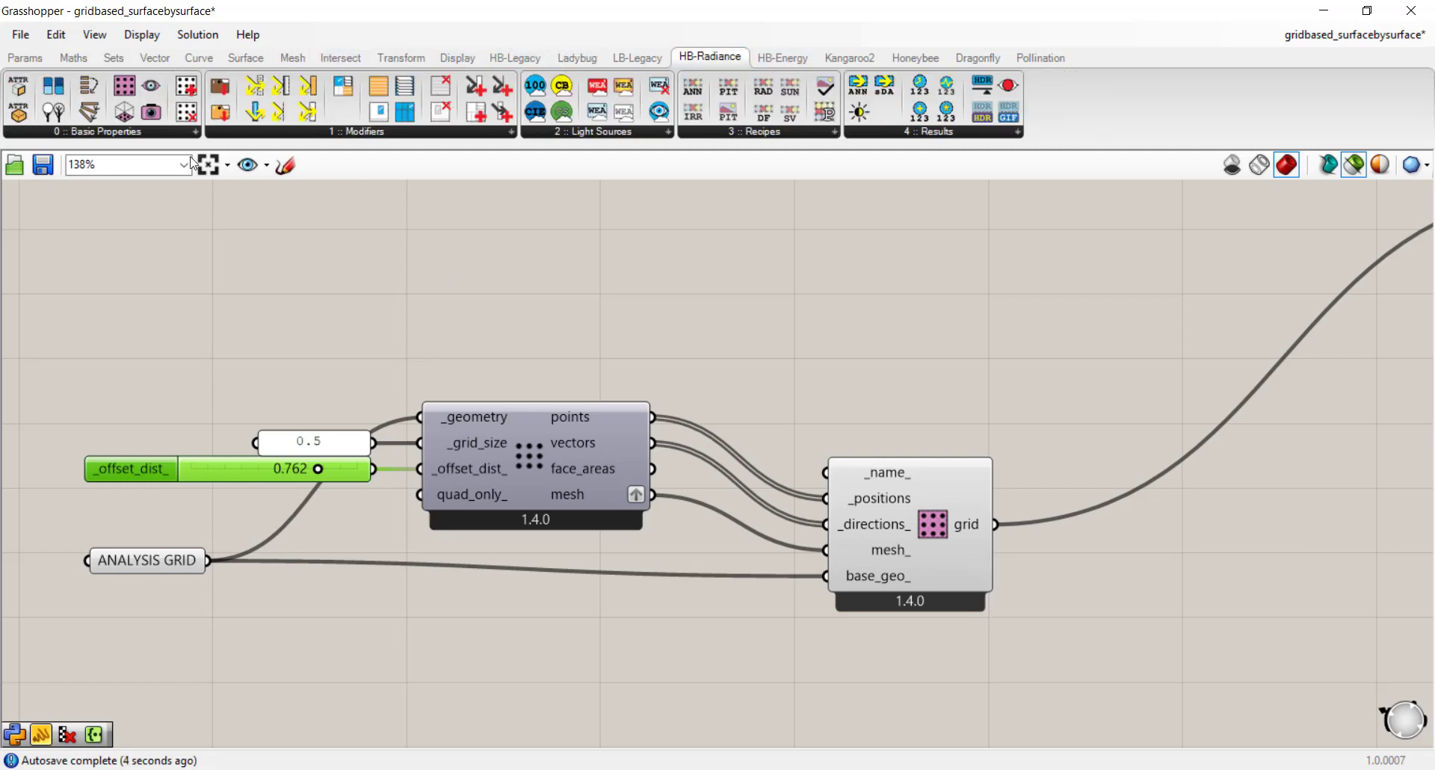
click(137, 130)
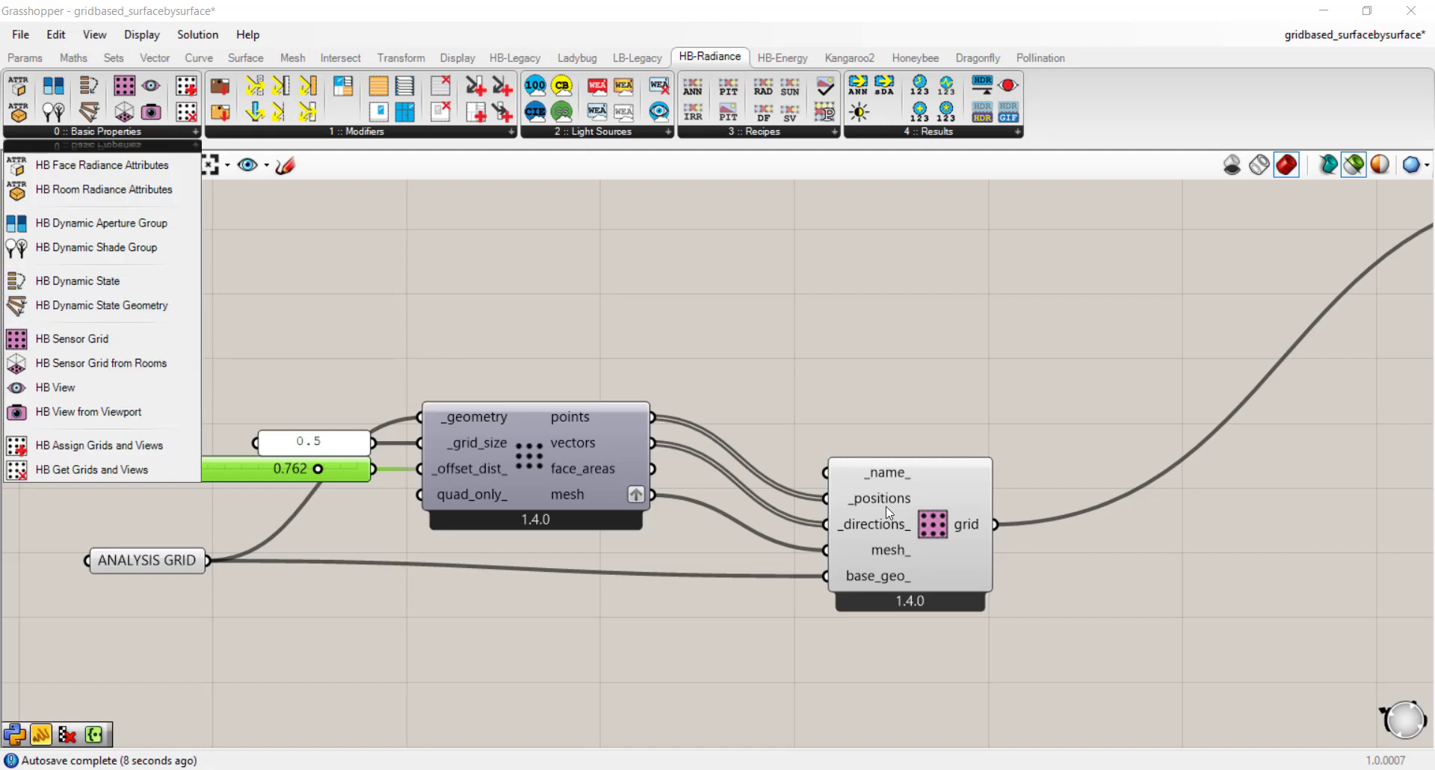
click(934, 531)
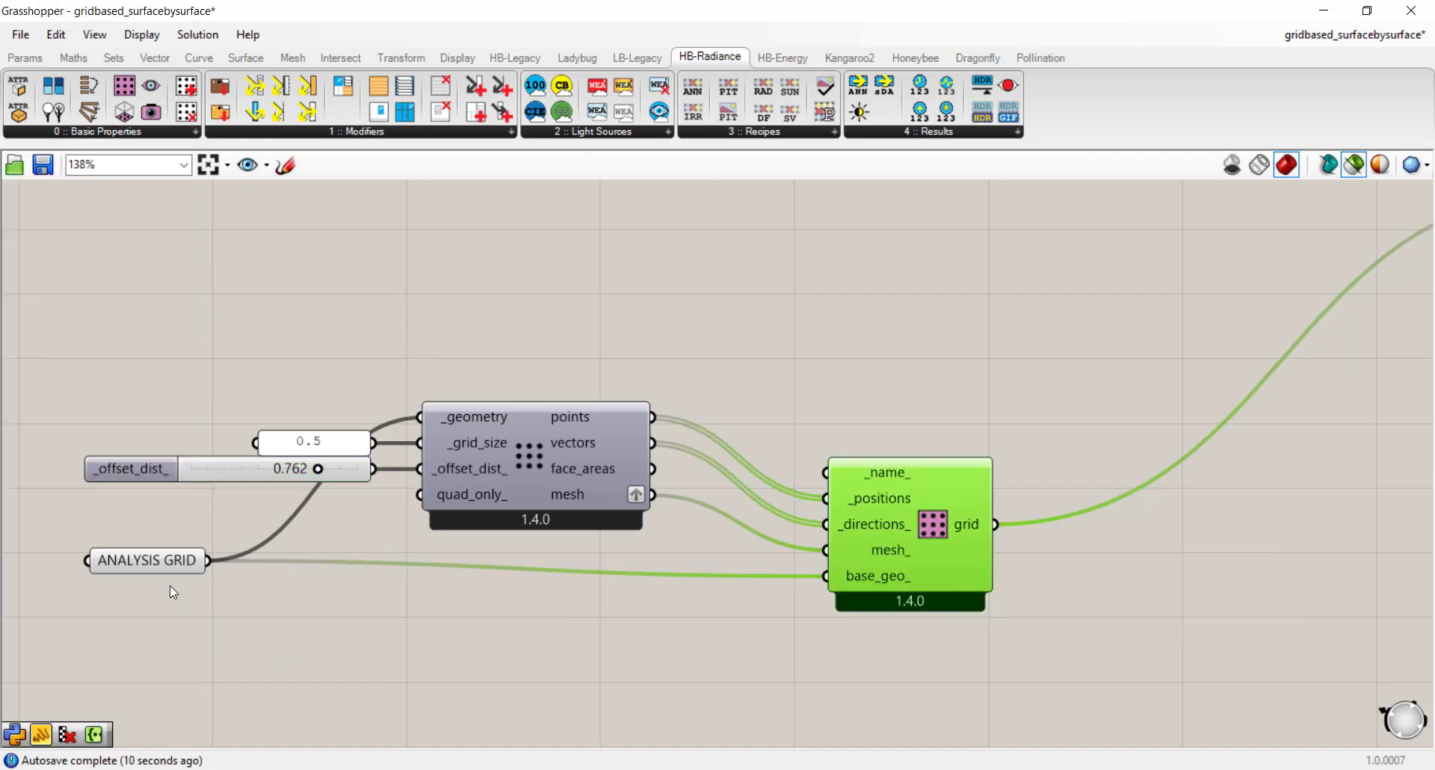
drag(169, 569, 166, 581)
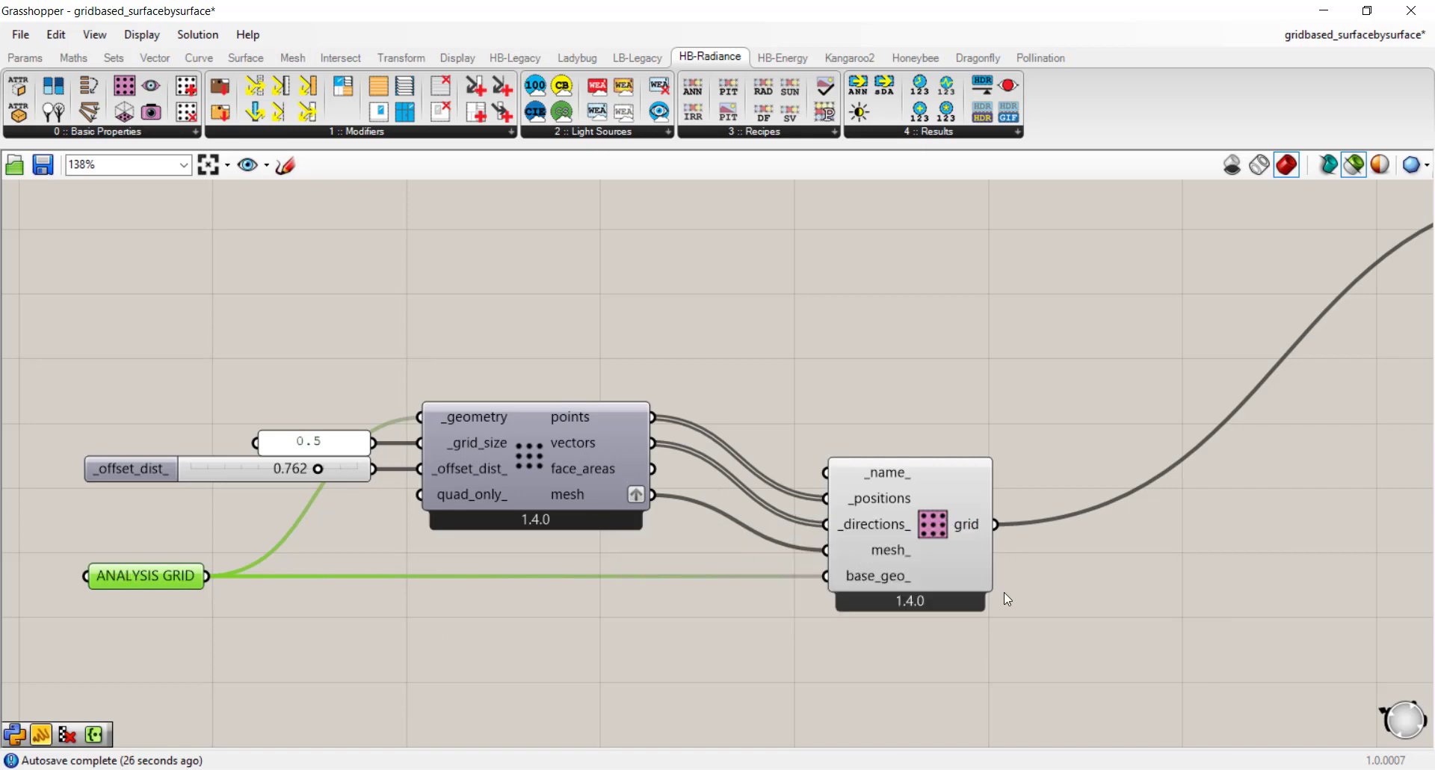
right_drag(458, 596, 755, 557)
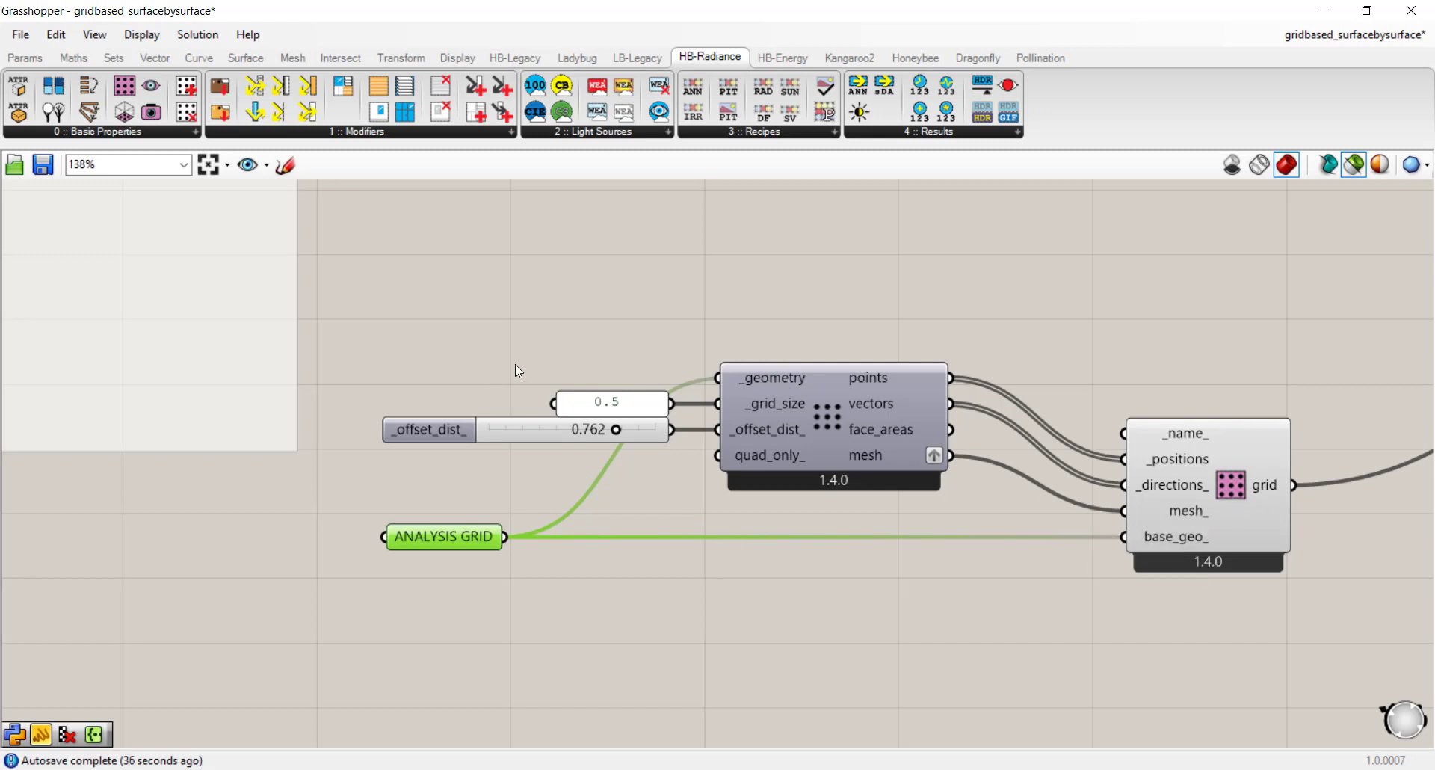
Step: Place Grasshopper beside the Rhino viewport with HB Sensor Grid selected, and draw the preview geometry of all components
click(1224, 488)
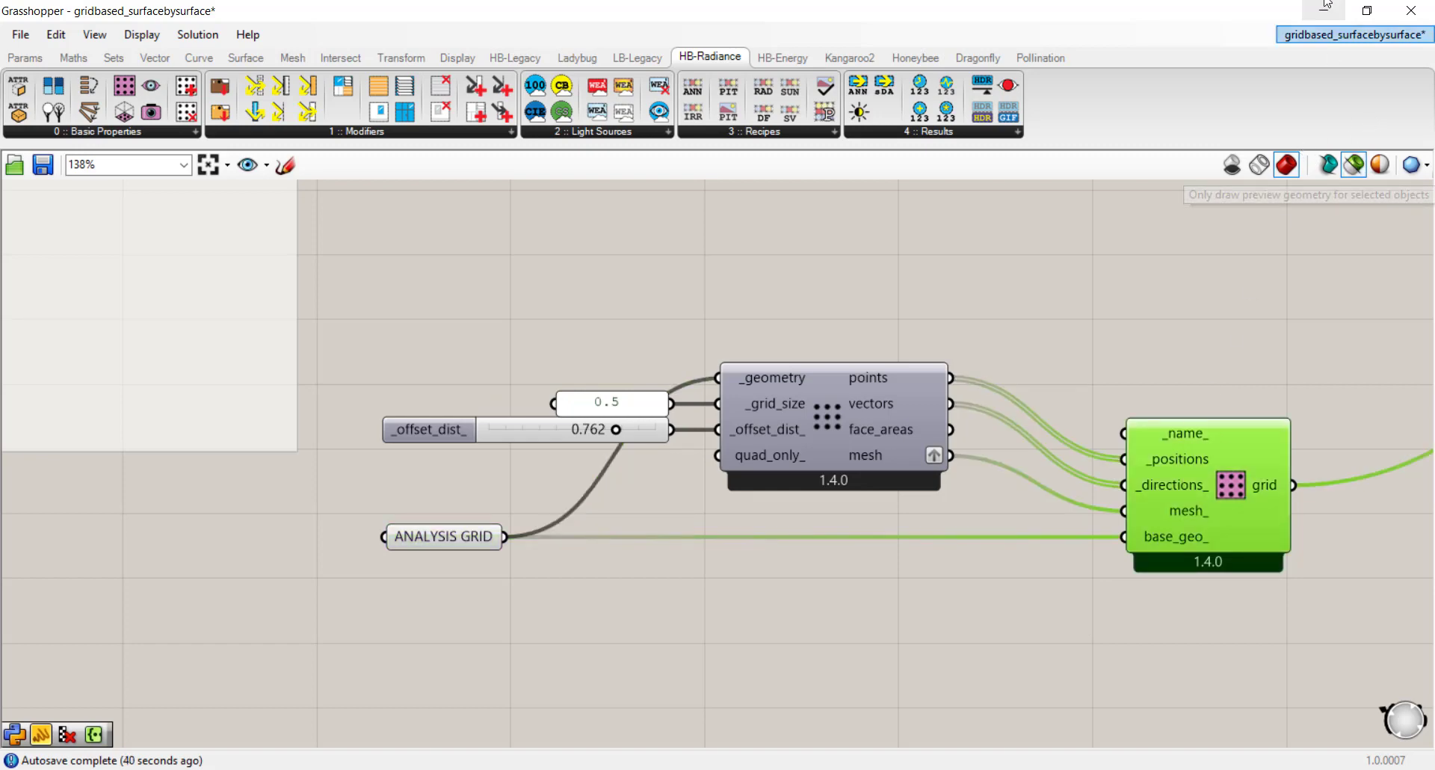
click(1367, 11)
scroll(1230, 421, down, 4)
right_drag(1383, 437, 1037, 450)
scroll(1038, 450, up, 4)
click(1342, 181)
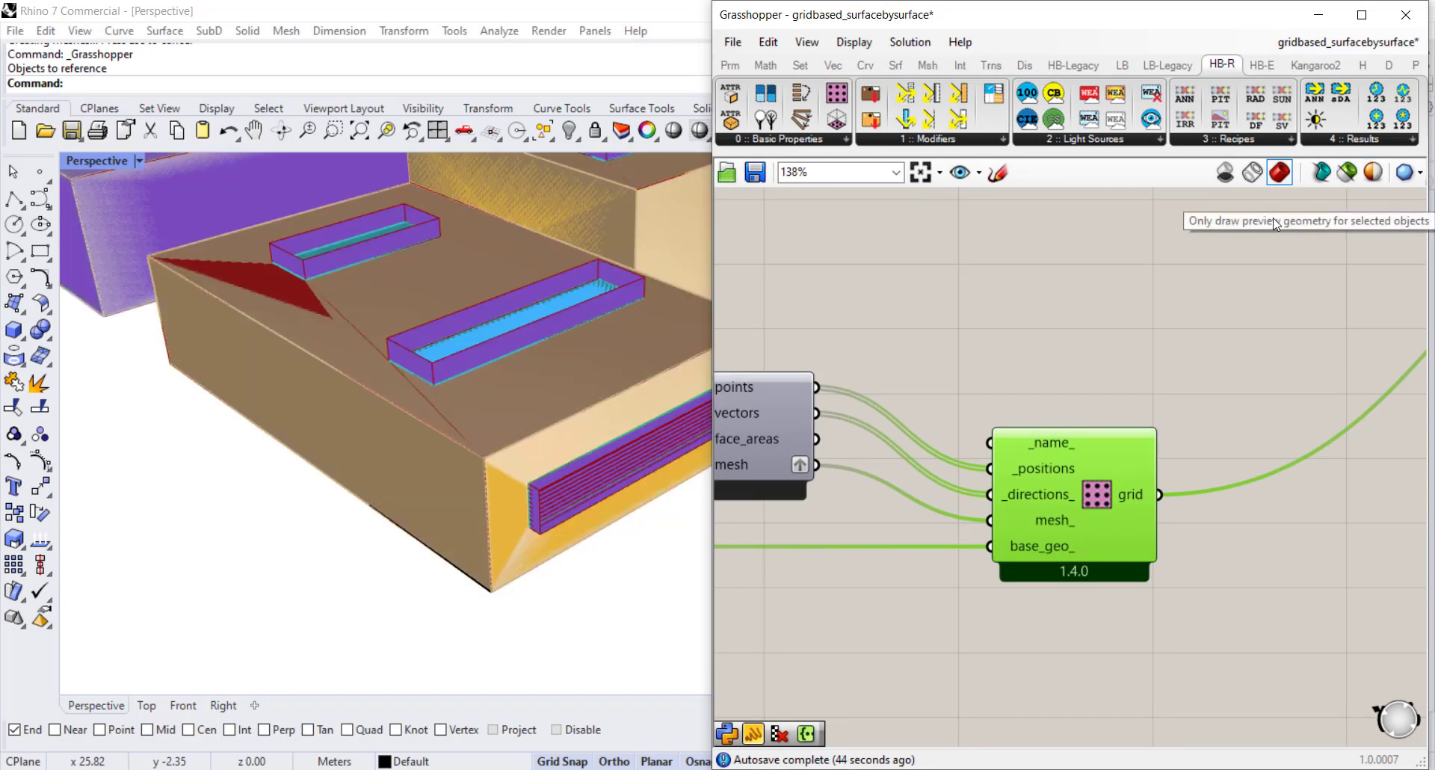
Step: Select the group of buildings in Rhino's Perspective view and hide their geometry, leaving only the Grasshopper preview
scroll(361, 523, down, 3)
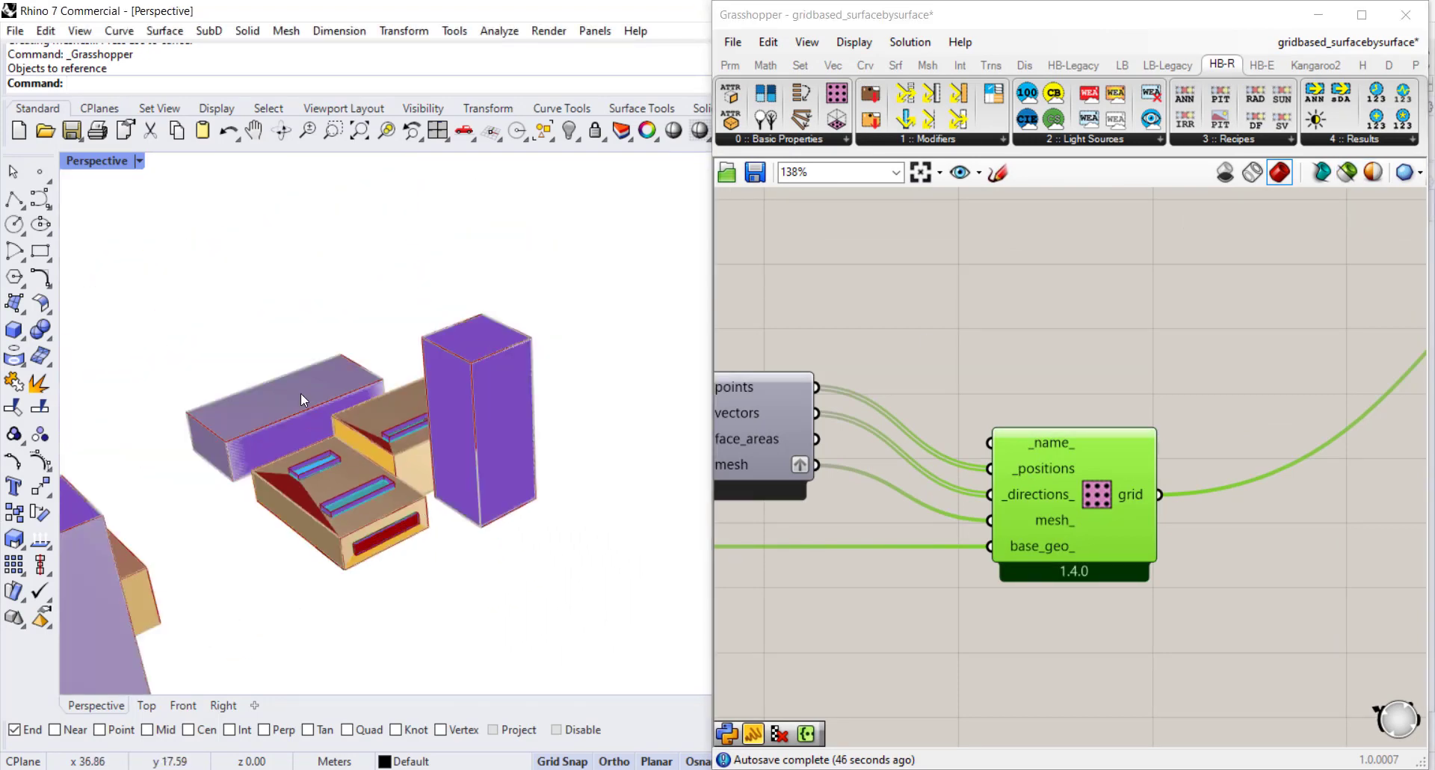
drag(144, 298, 576, 622)
middle_click(554, 600)
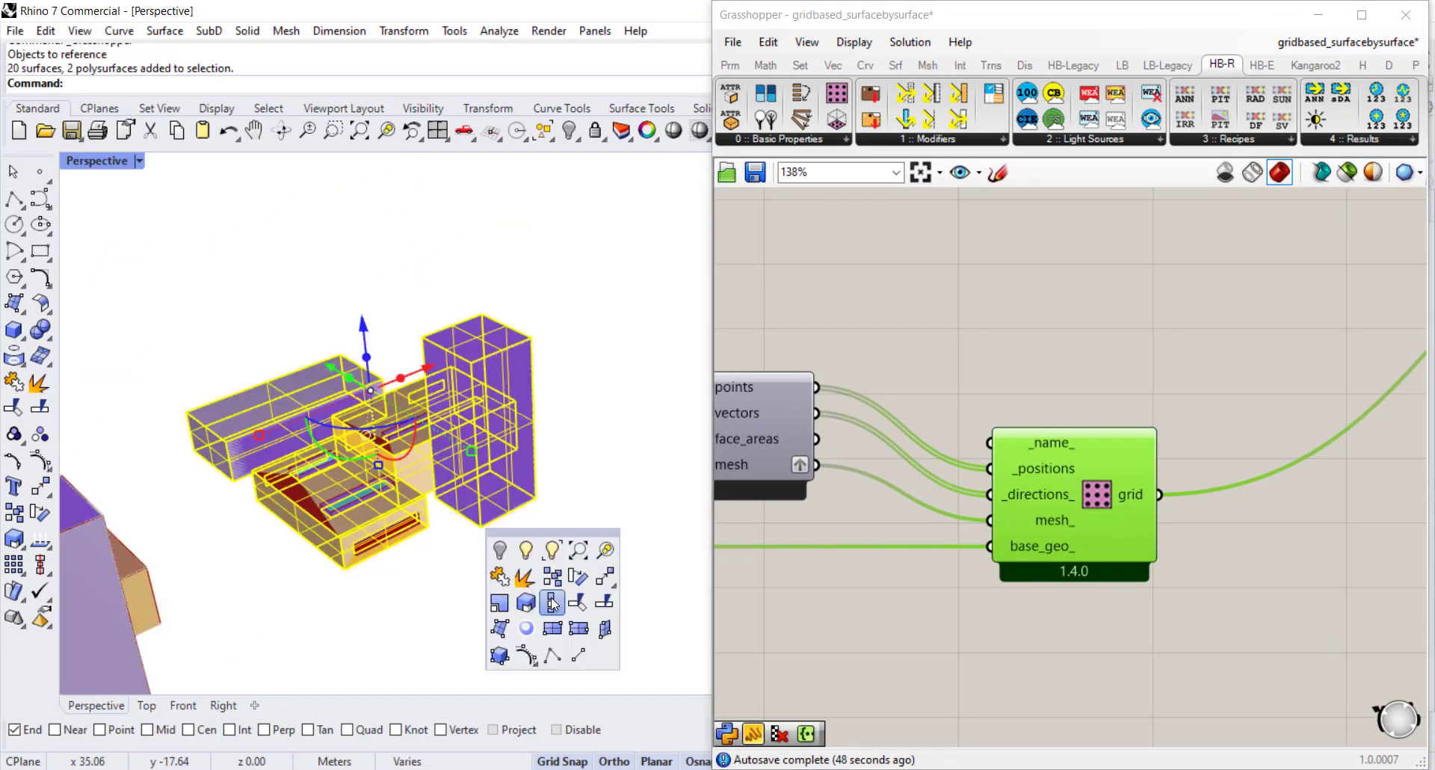
click(502, 550)
scroll(346, 517, up, 7)
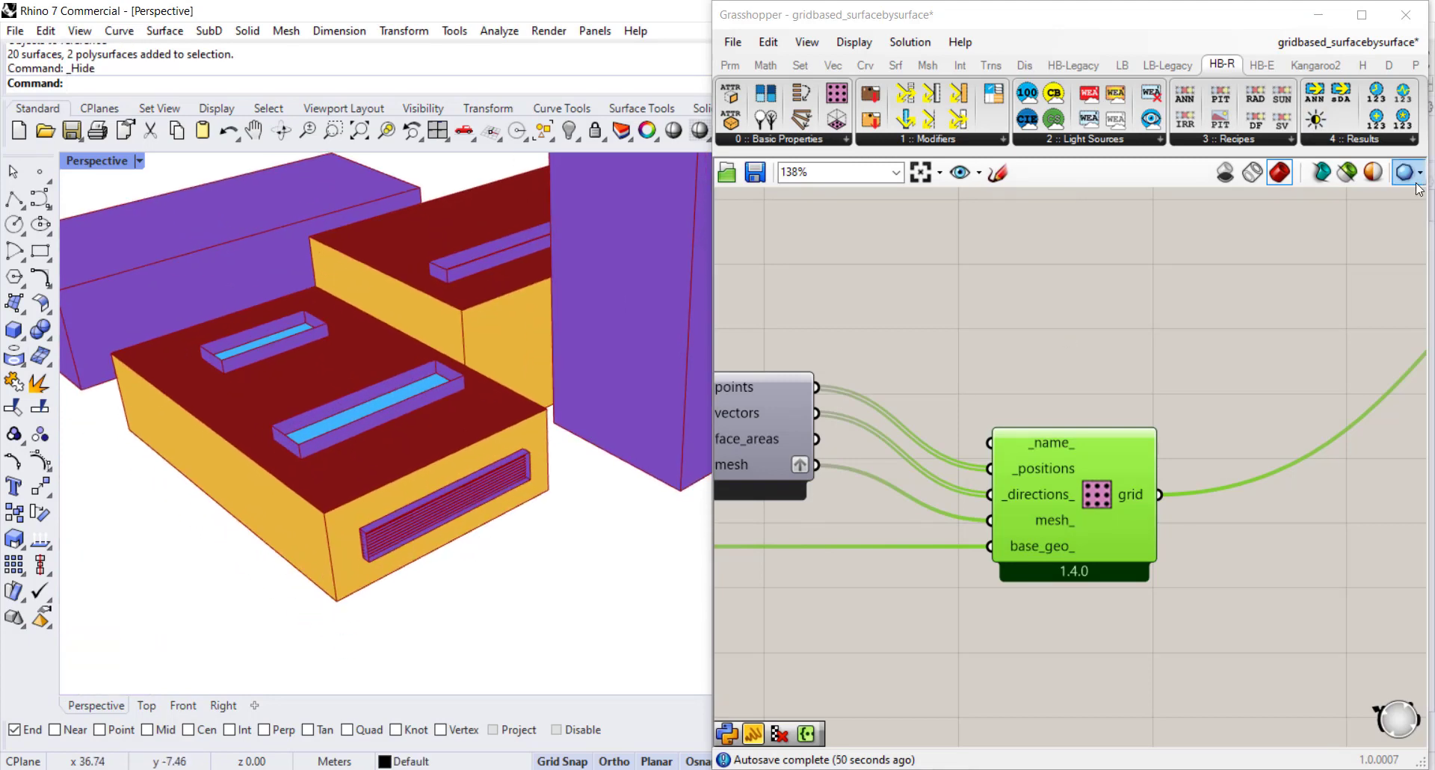
Step: Compare the point grid and HB Sensor Grid previews with selected-only preview switched on, and switch it off again
click(1346, 172)
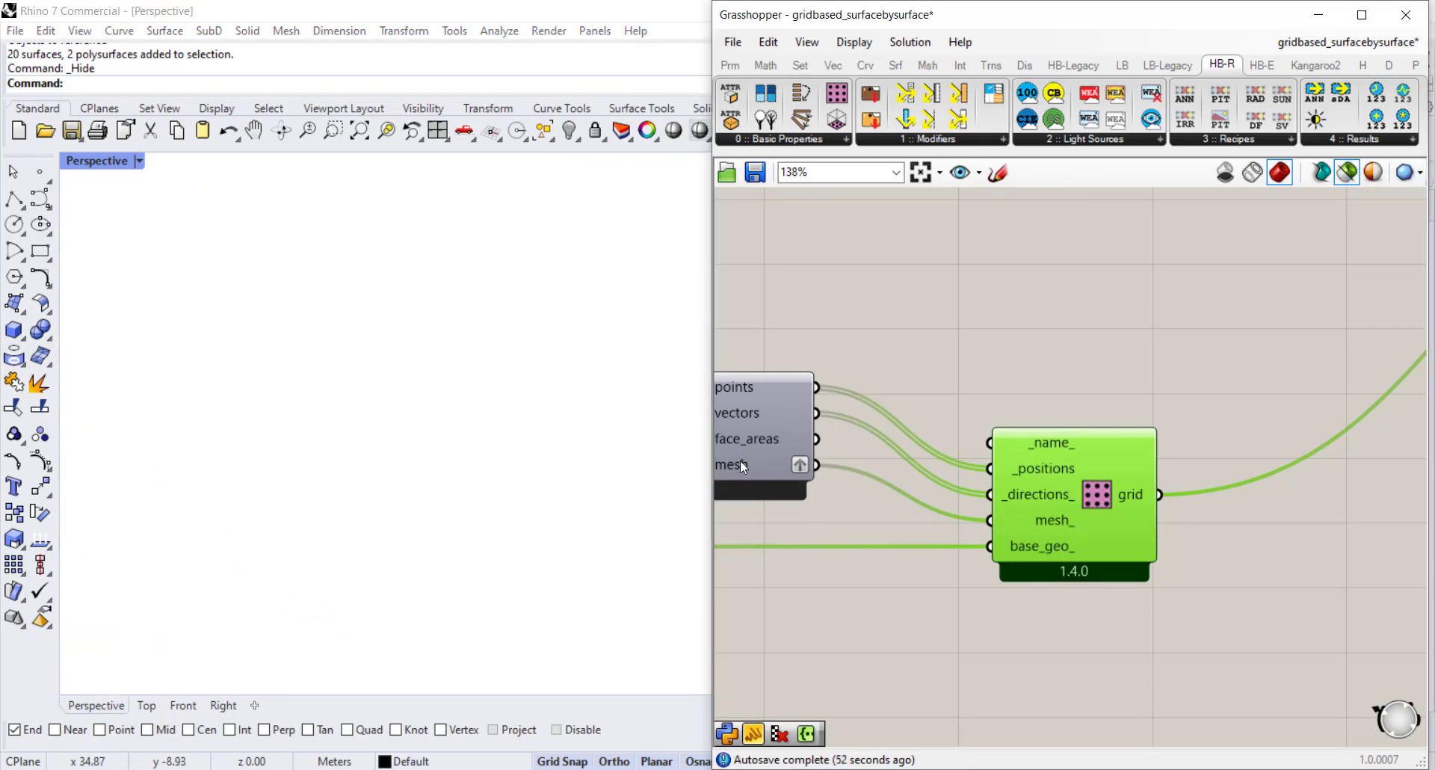
click(761, 442)
right_drag(761, 443, 933, 467)
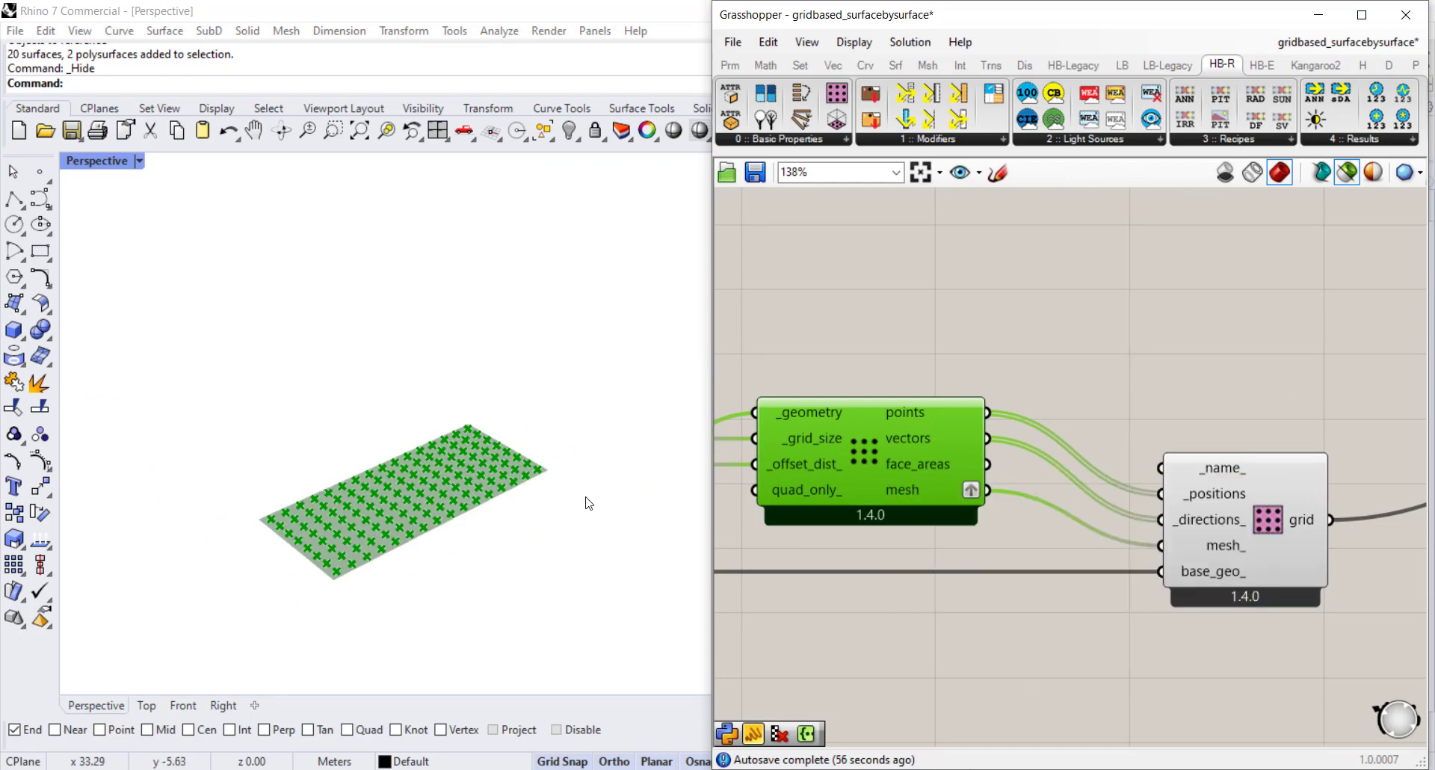
click(1287, 531)
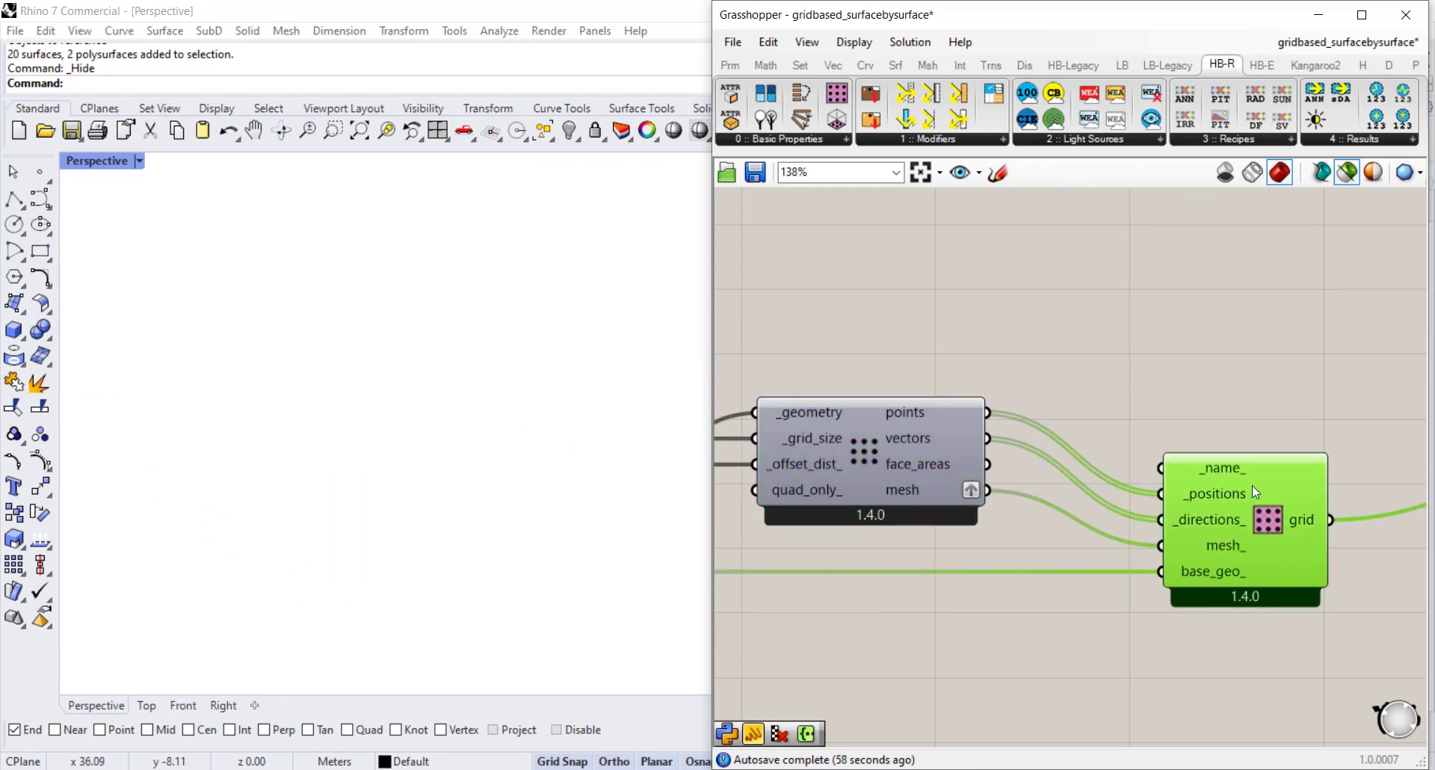
click(865, 472)
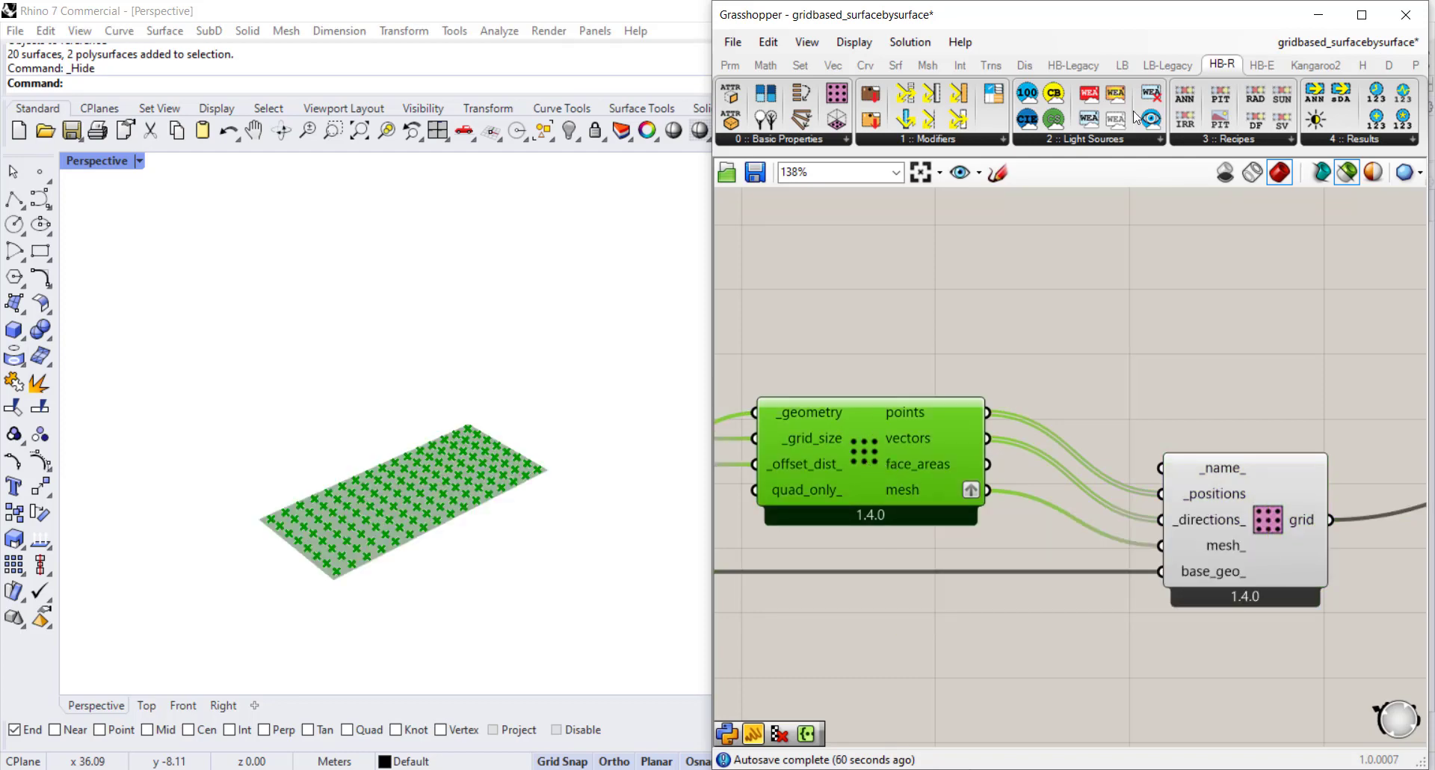
click(1345, 172)
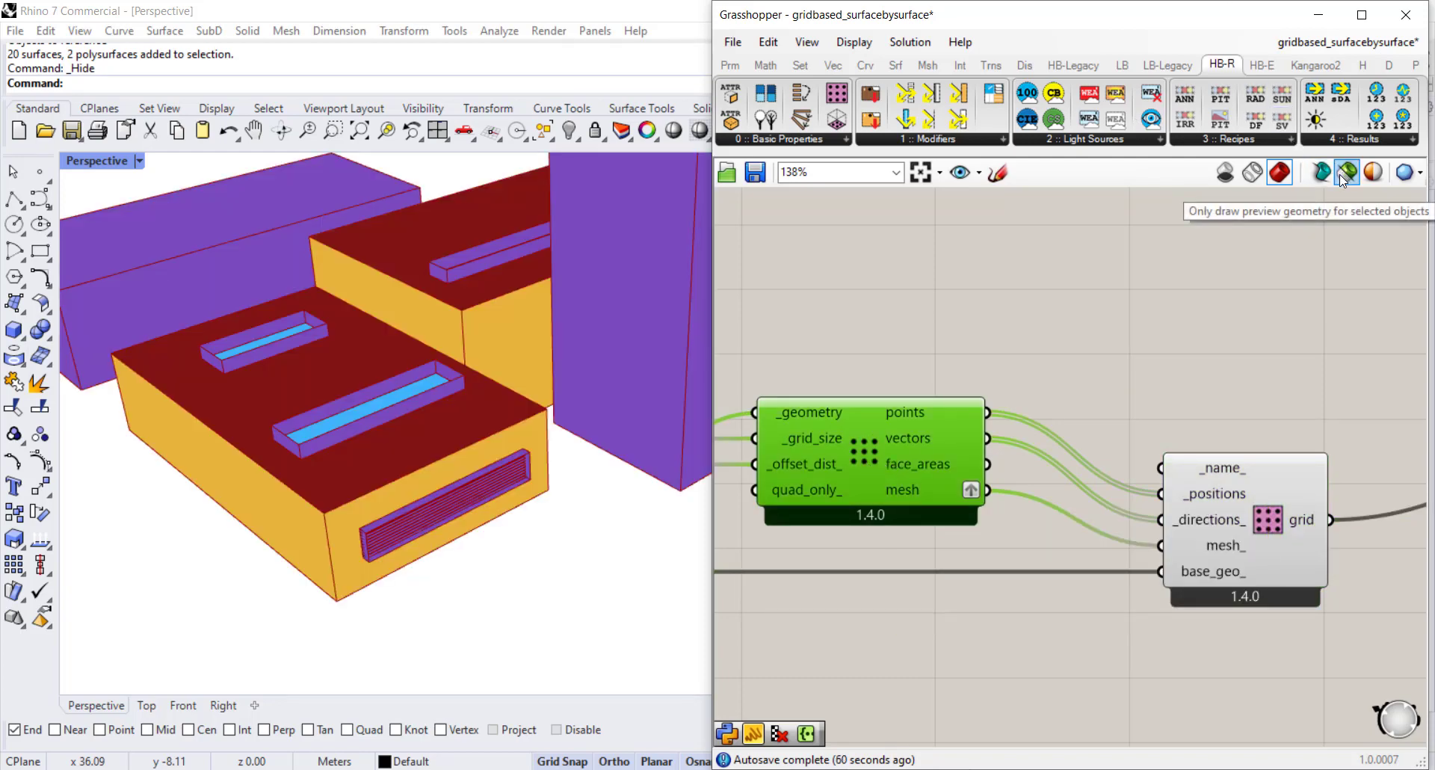
click(1047, 359)
Step: Place an HB Assign Grids and Views component from the HB-Radiance Basic Properties set on the canvas above the surface approach's point grid
scroll(1046, 362, down, 4)
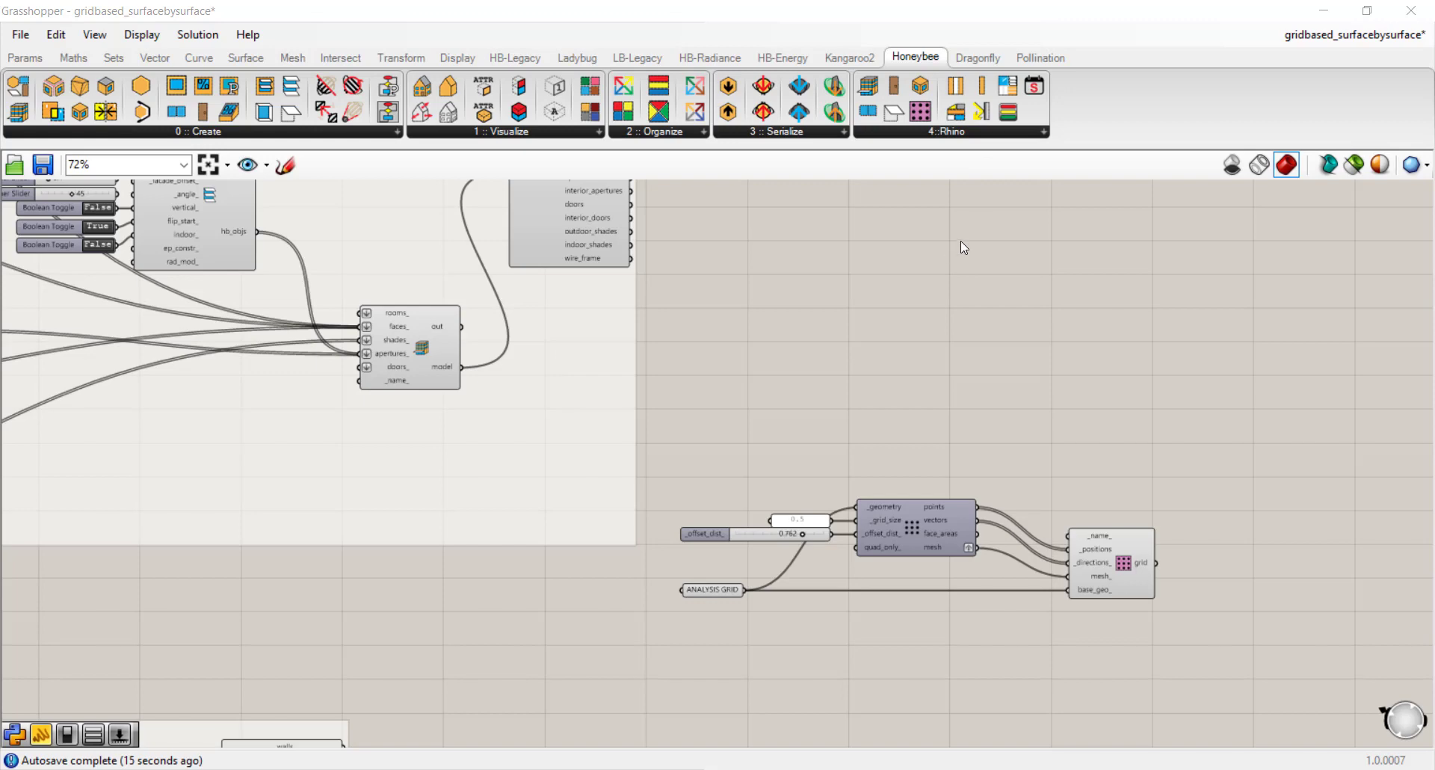
right_drag(477, 453, 712, 497)
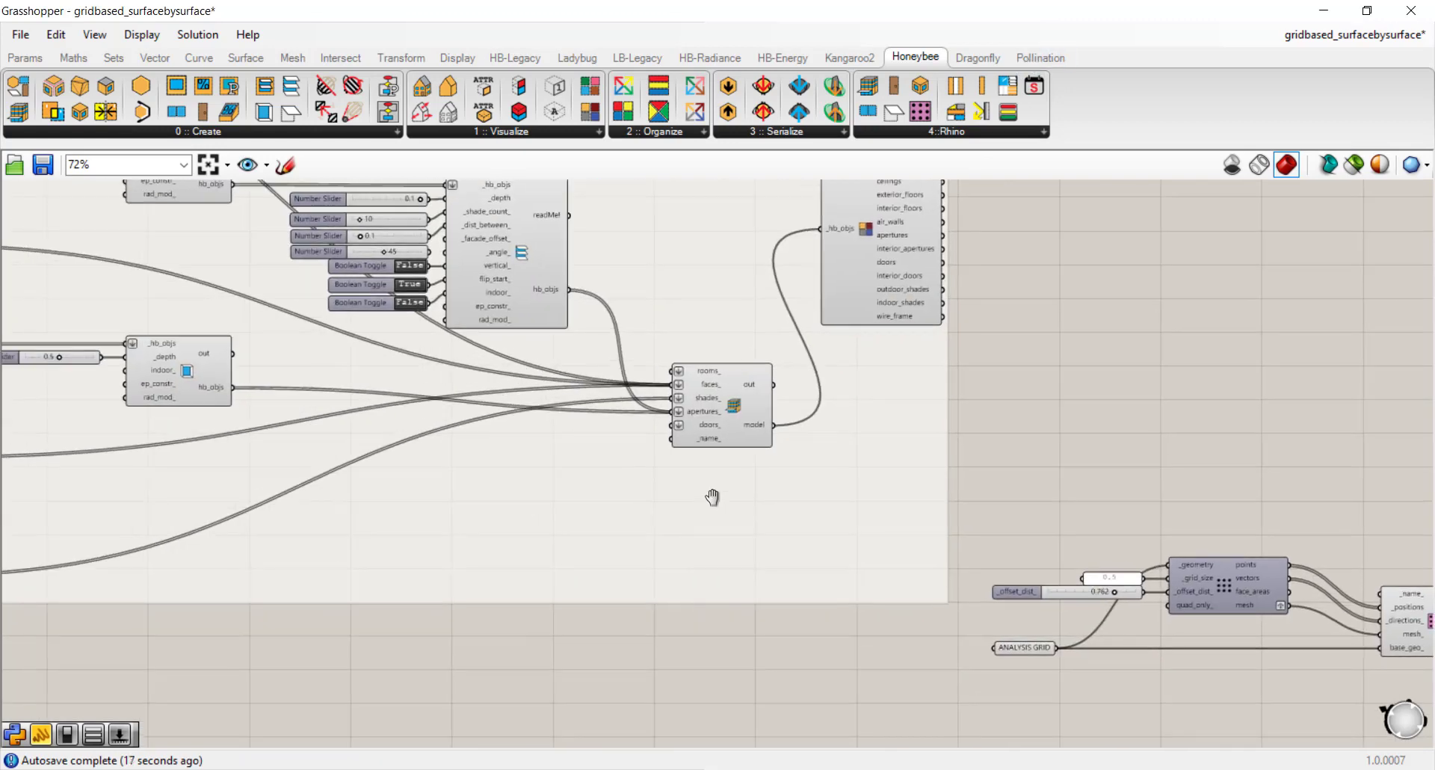
scroll(712, 496, down, 2)
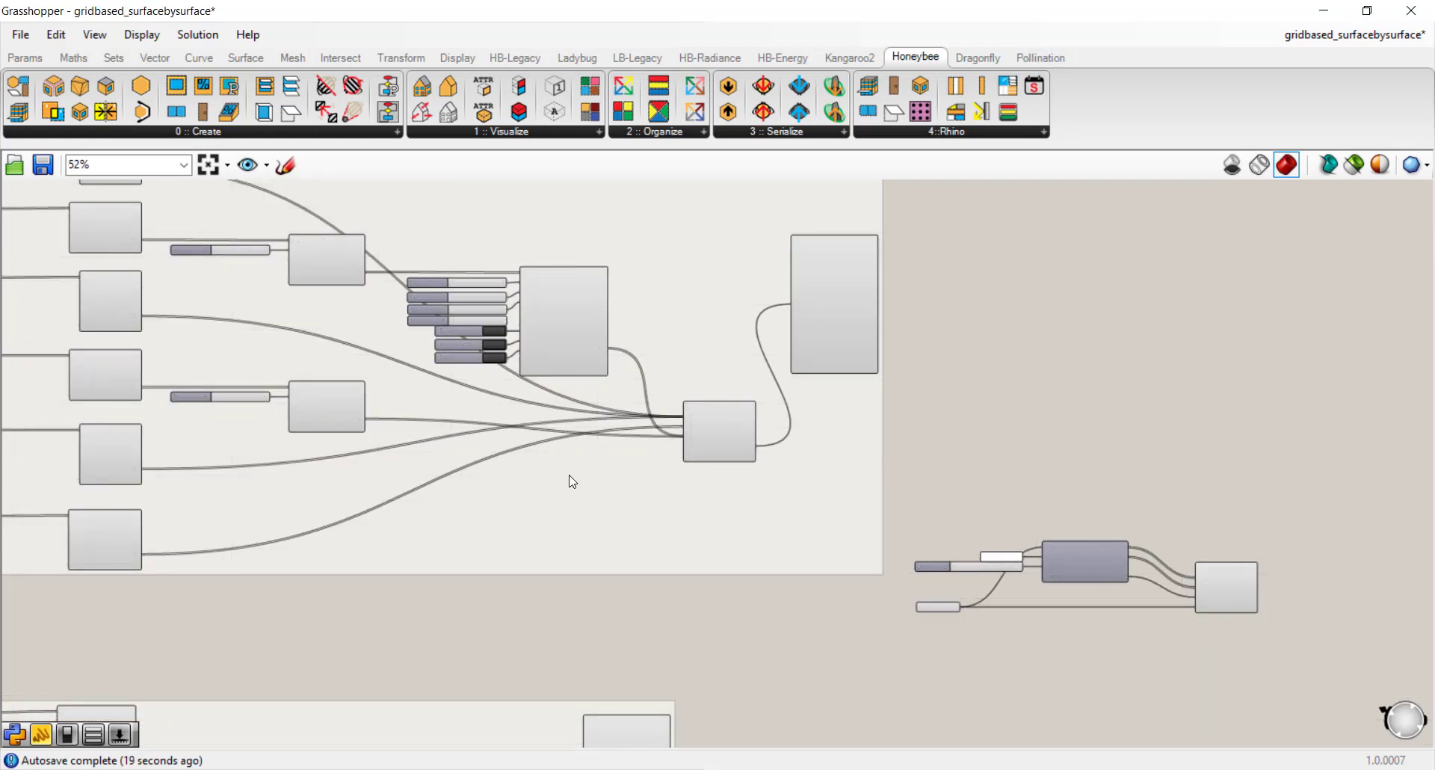
right_drag(761, 572, 777, 488)
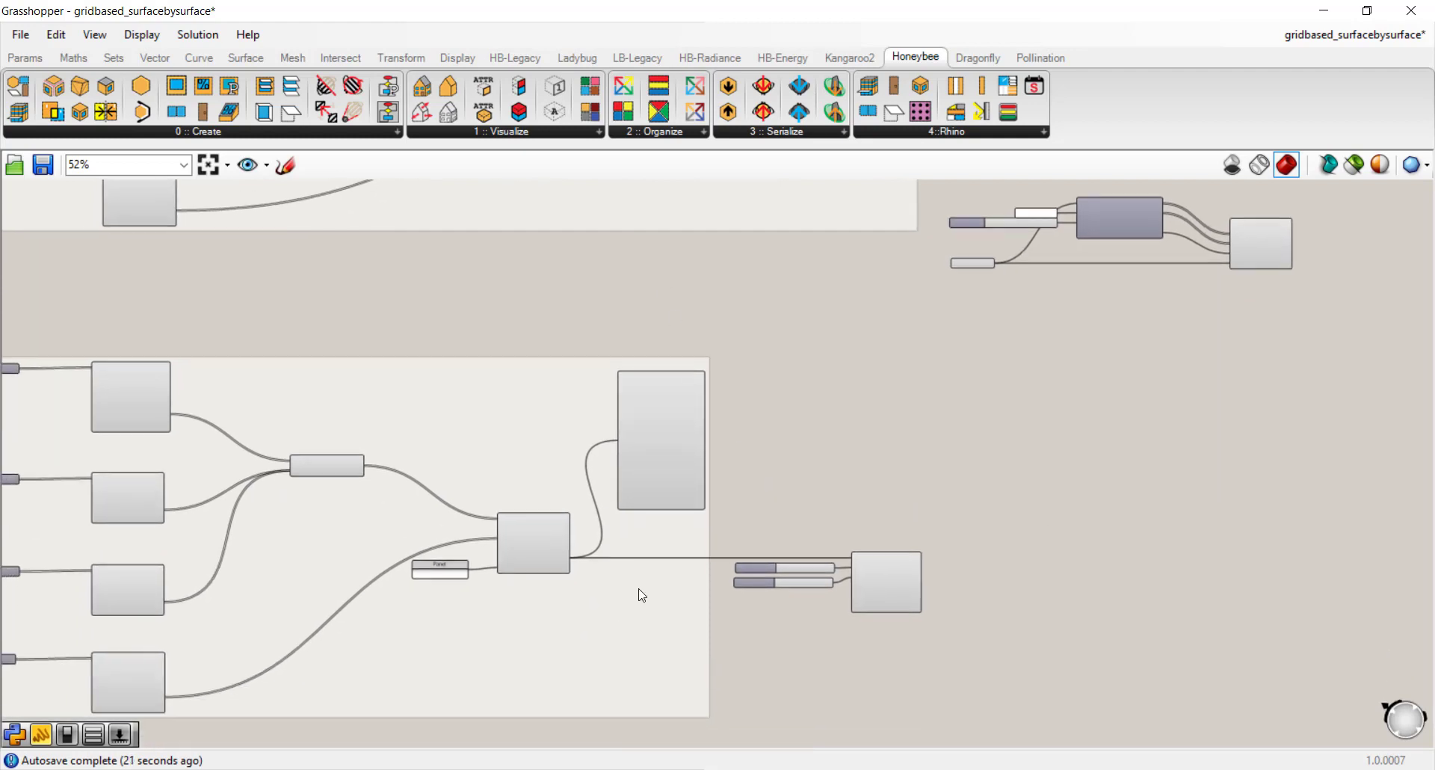
right_drag(806, 427, 631, 503)
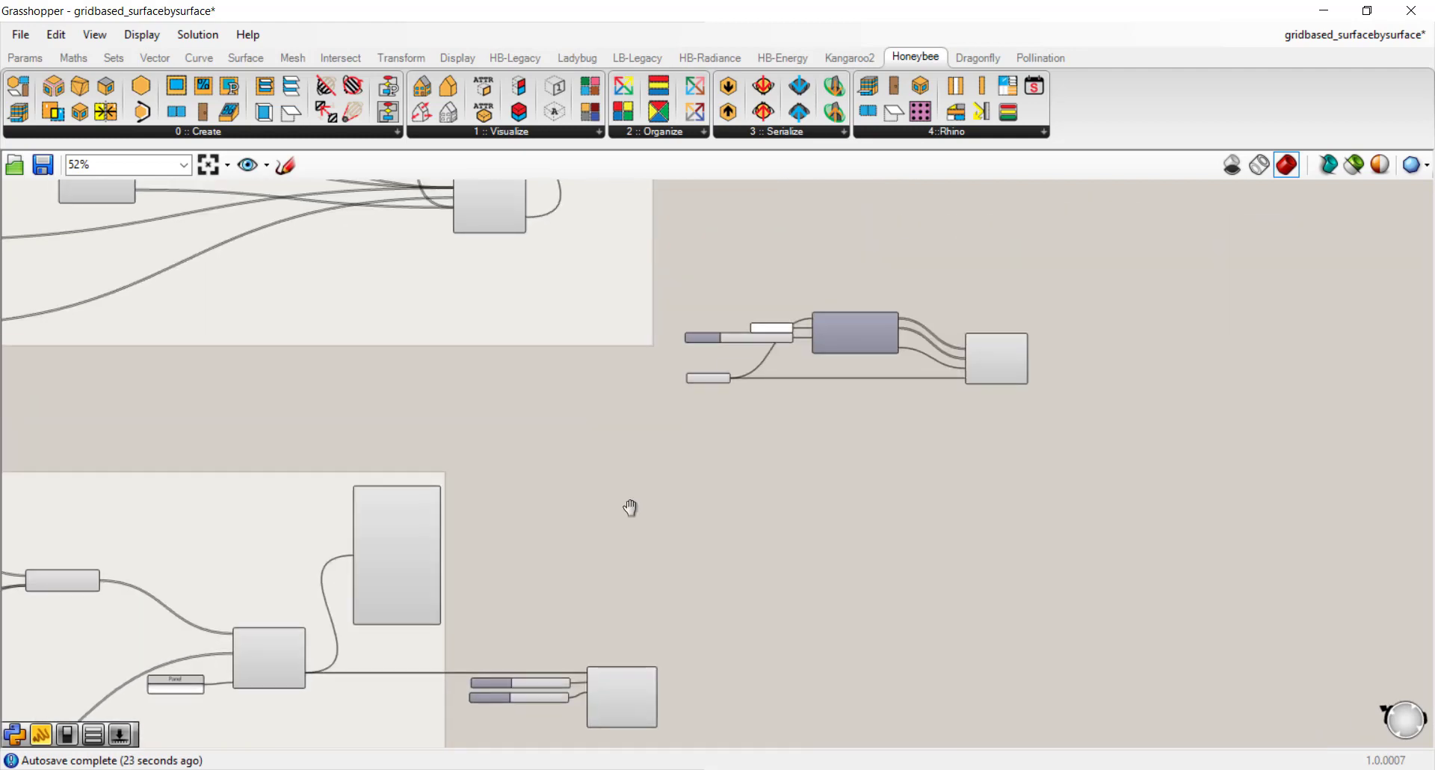
scroll(901, 379, up, 1)
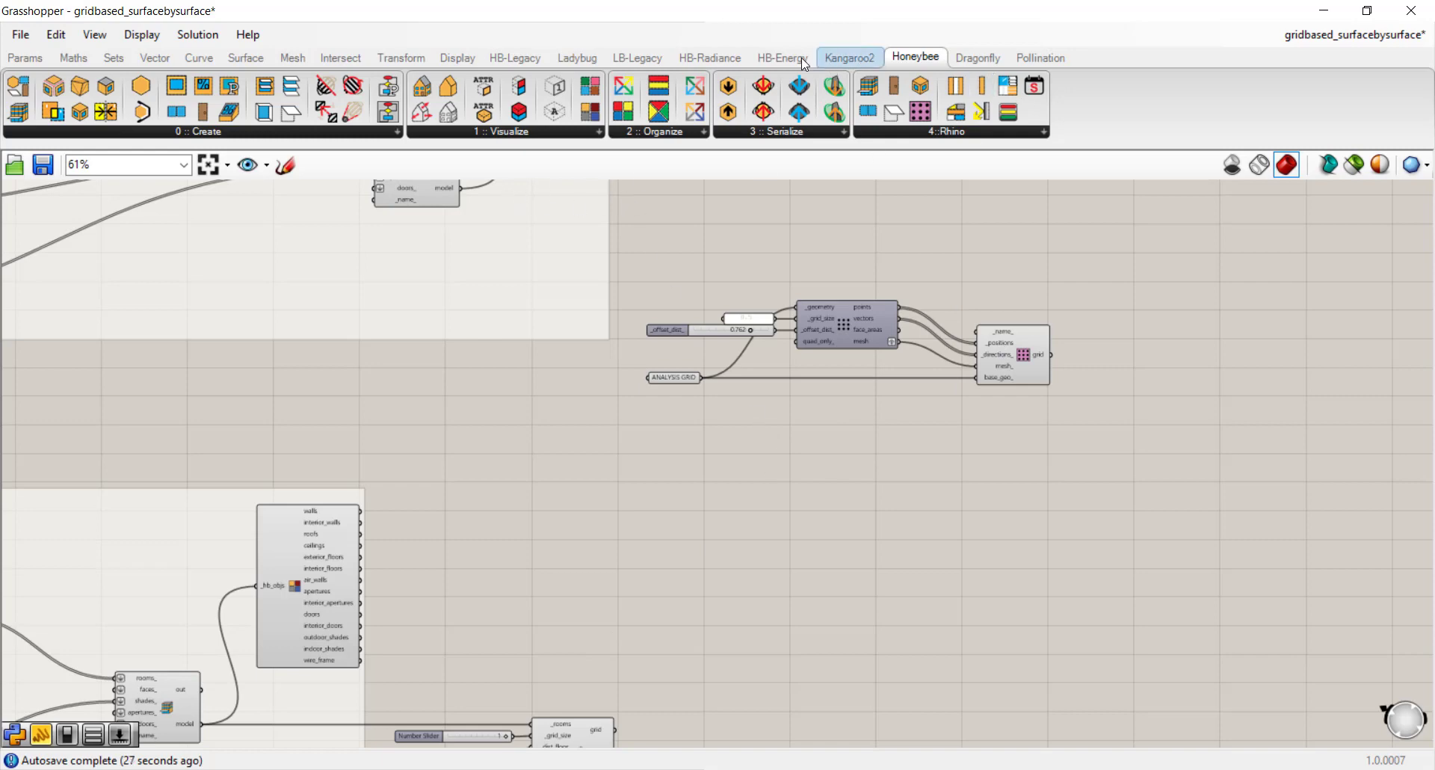
click(680, 60)
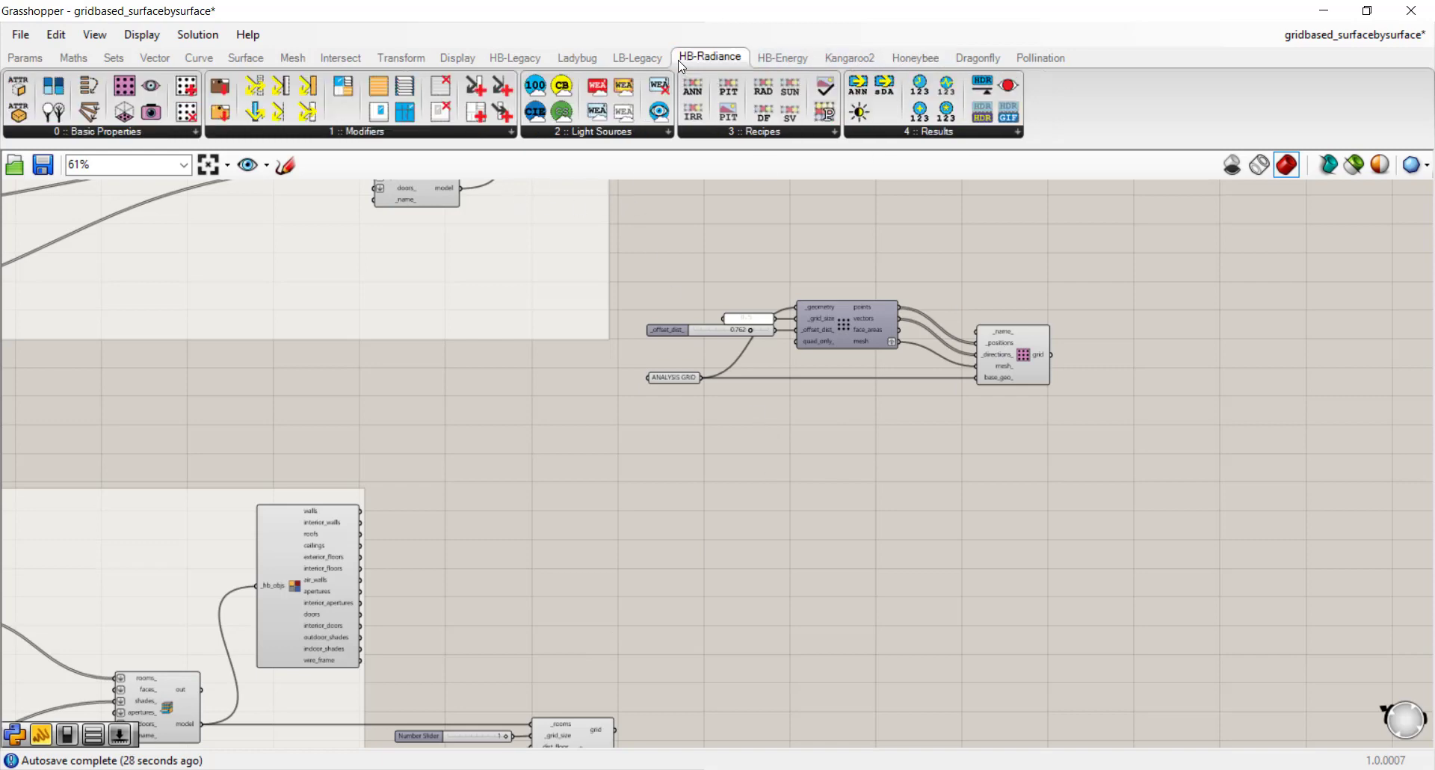
click(90, 133)
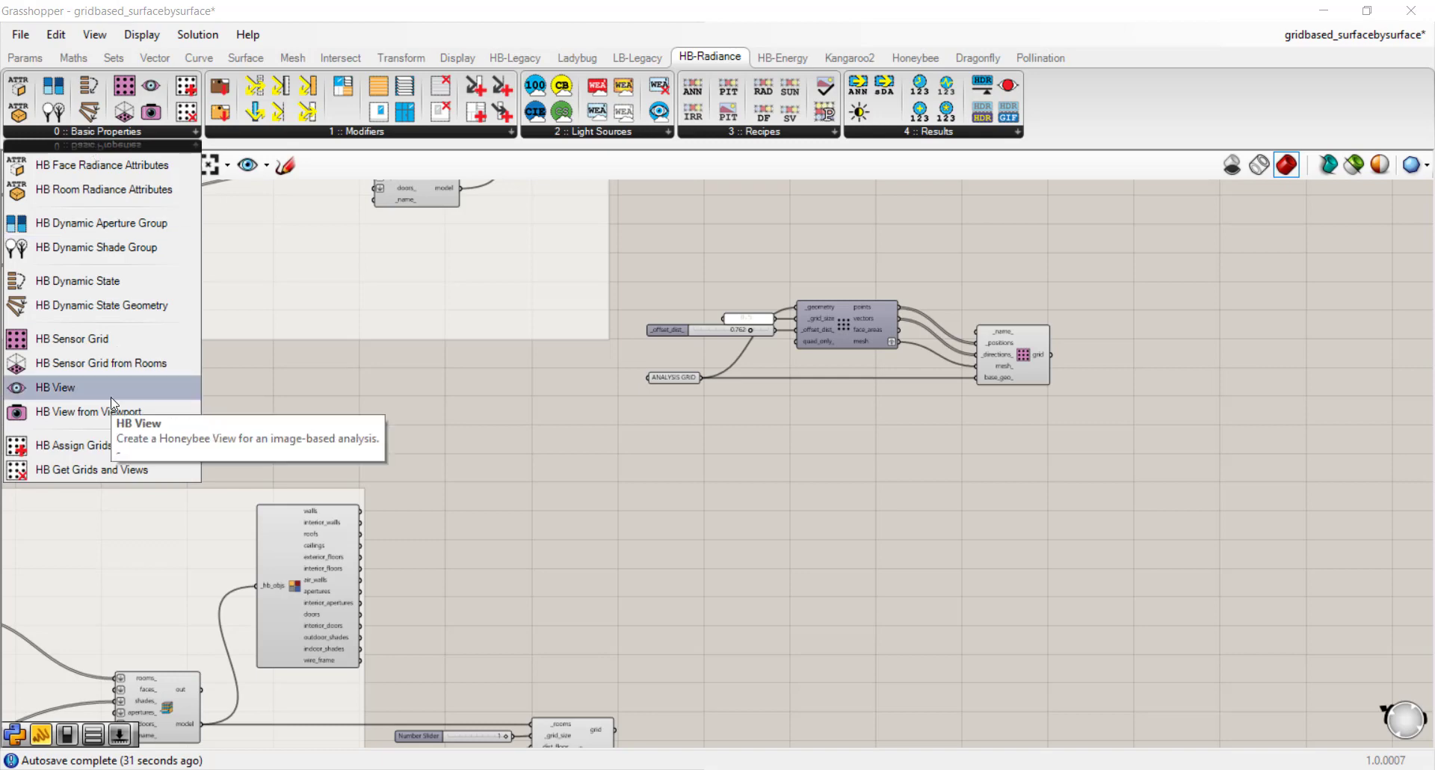
drag(111, 453, 642, 452)
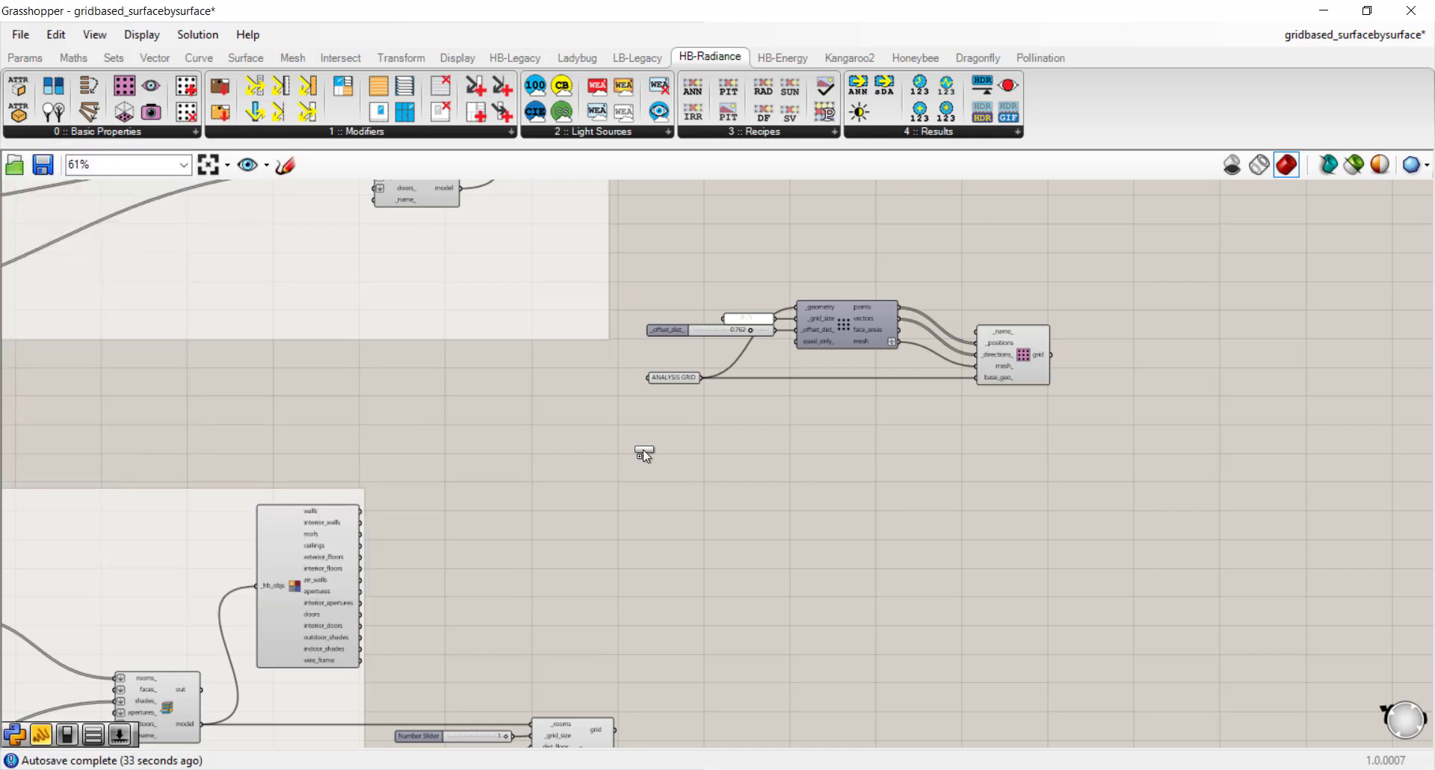
drag(925, 230, 1003, 211)
right_drag(1003, 211, 644, 398)
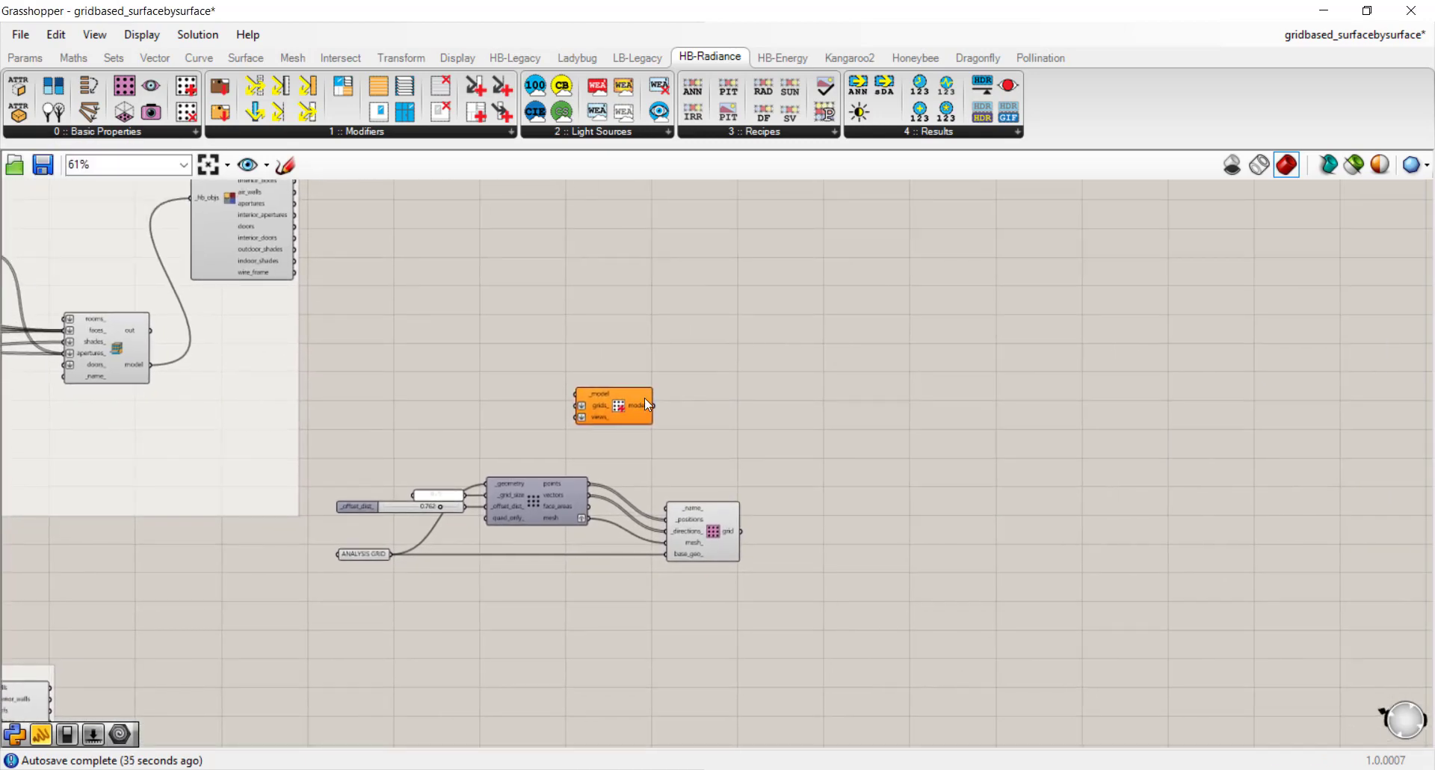
Step: Connect the surface-approach model to _model and HB Sensor Grid's grid output to grids_ of HB Assign Grids and Views, positioned beyond HB Sensor Grid
drag(735, 367, 502, 336)
right_drag(448, 364, 675, 365)
scroll(430, 364, up, 3)
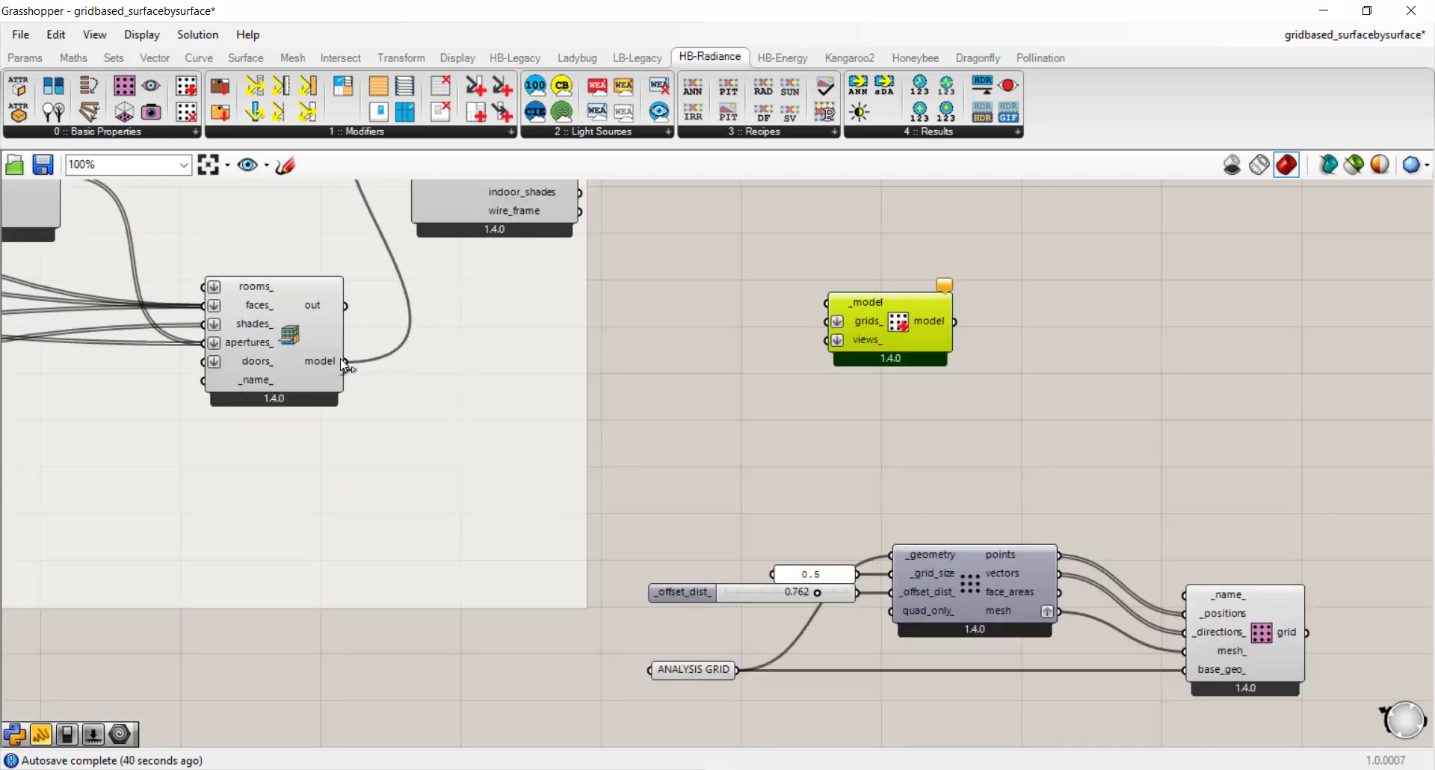
drag(341, 359, 826, 302)
right_drag(1008, 391, 655, 351)
drag(536, 283, 1119, 427)
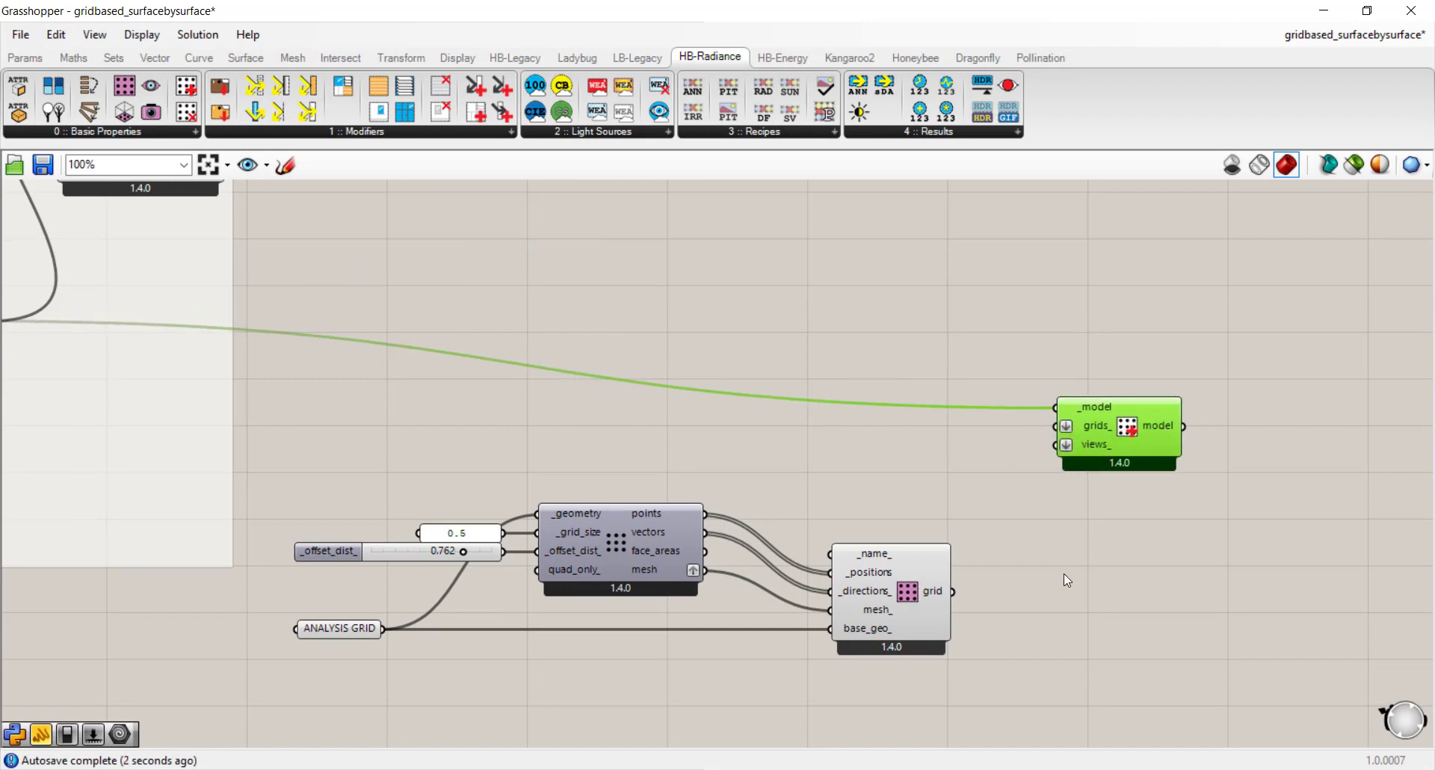
scroll(1065, 572, up, 2)
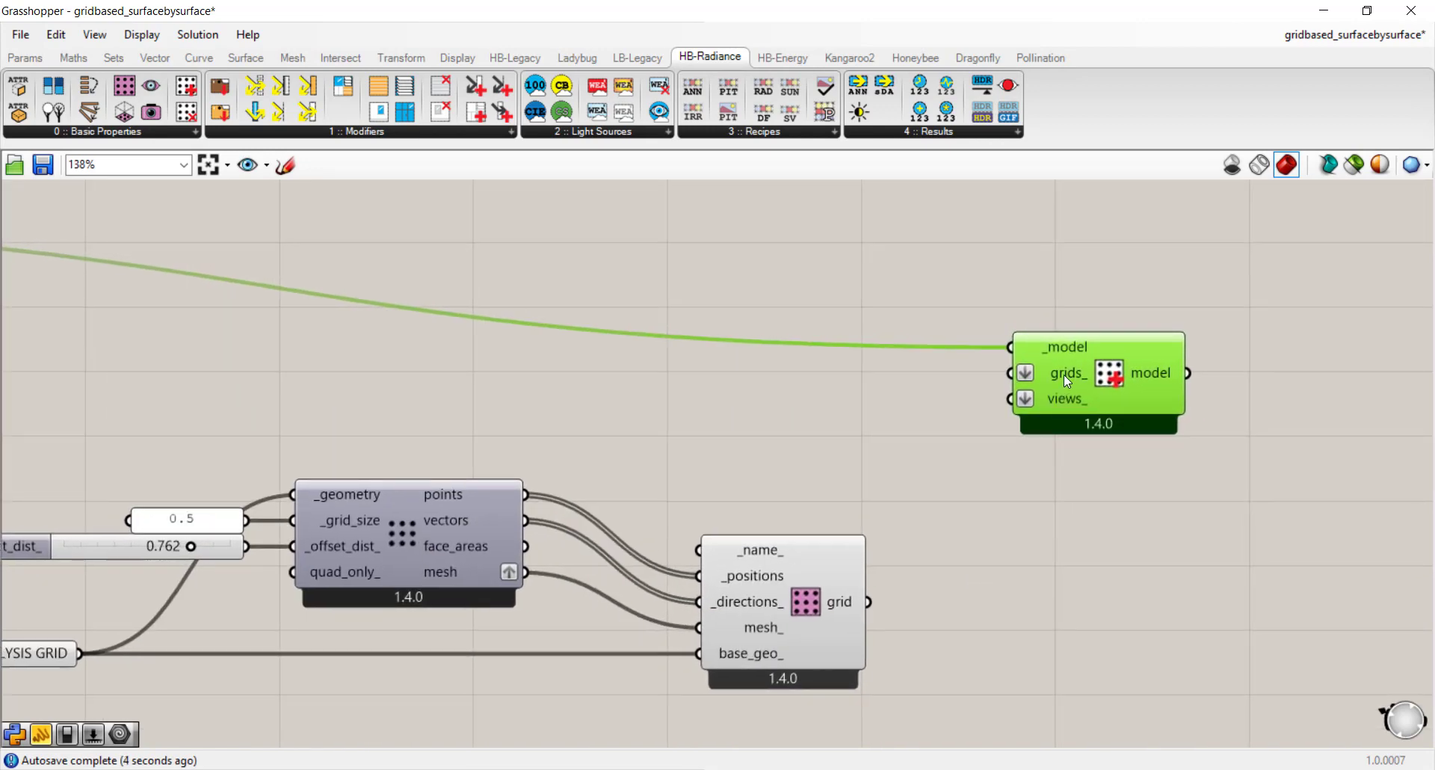
drag(868, 601, 858, 508)
Step: Duplicate HB Assign Grids and Views beside HB Sensor Grid from Rooms, and connect the solid model to _model and the rooms' grid to grids_
scroll(1064, 281, down, 3)
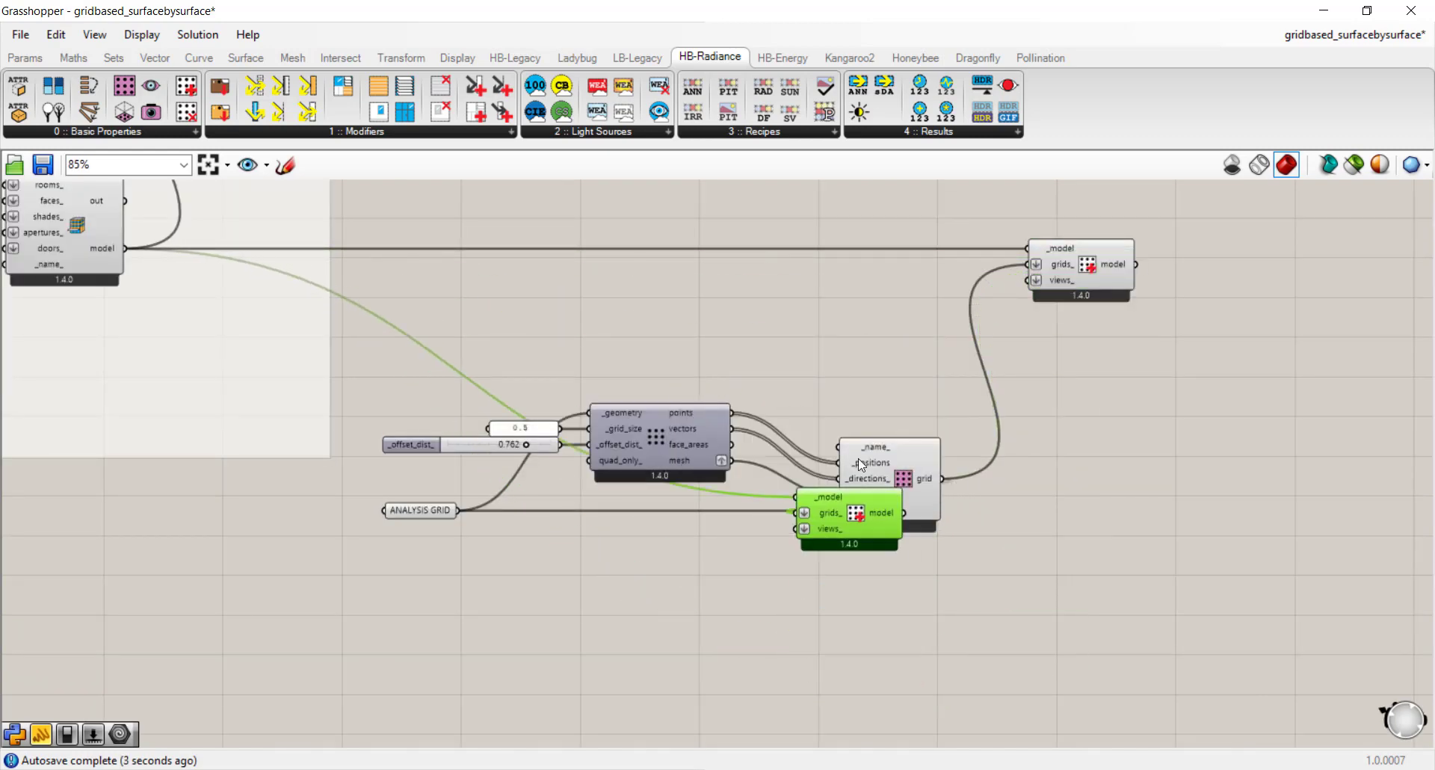
scroll(804, 573, down, 4)
scroll(804, 574, up, 4)
drag(744, 674, 806, 537)
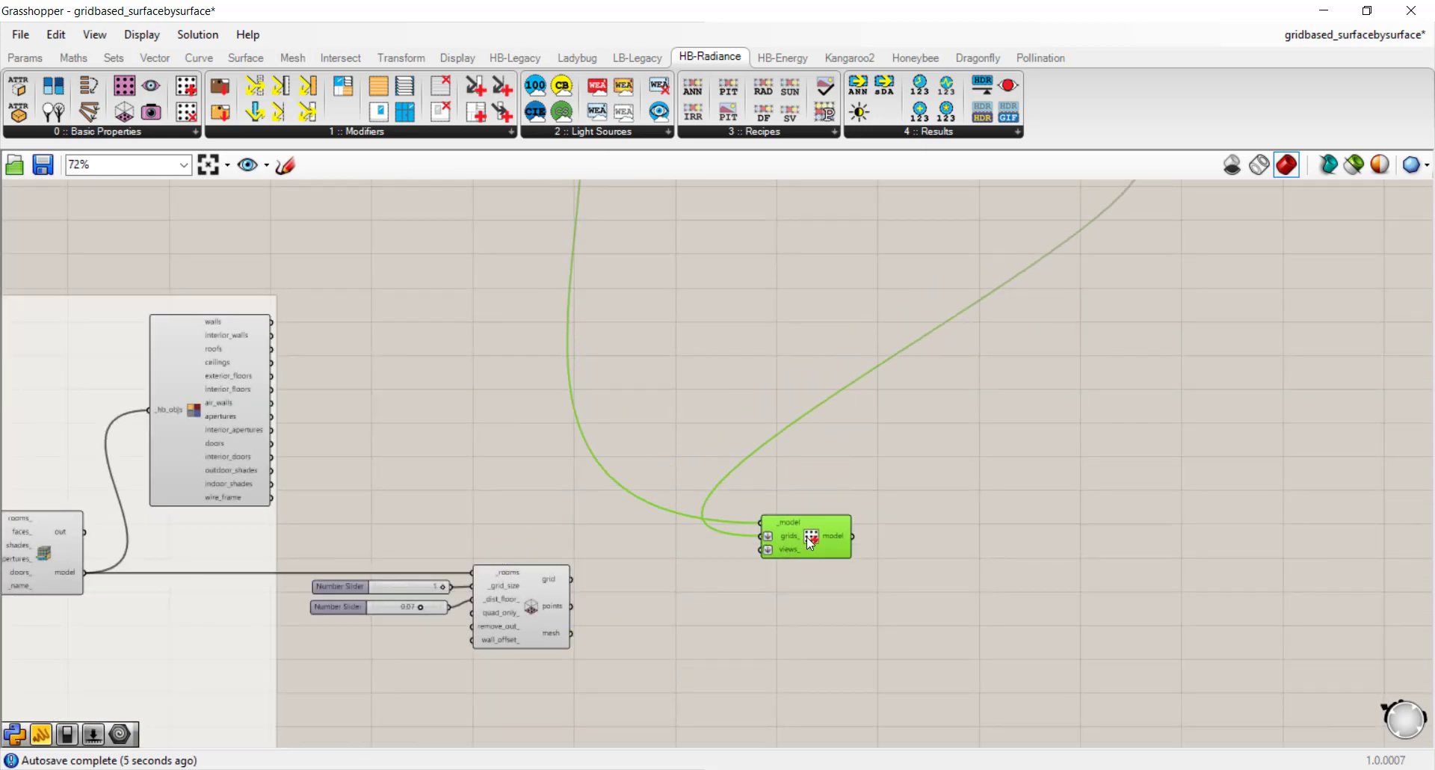
drag(39, 596, 882, 527)
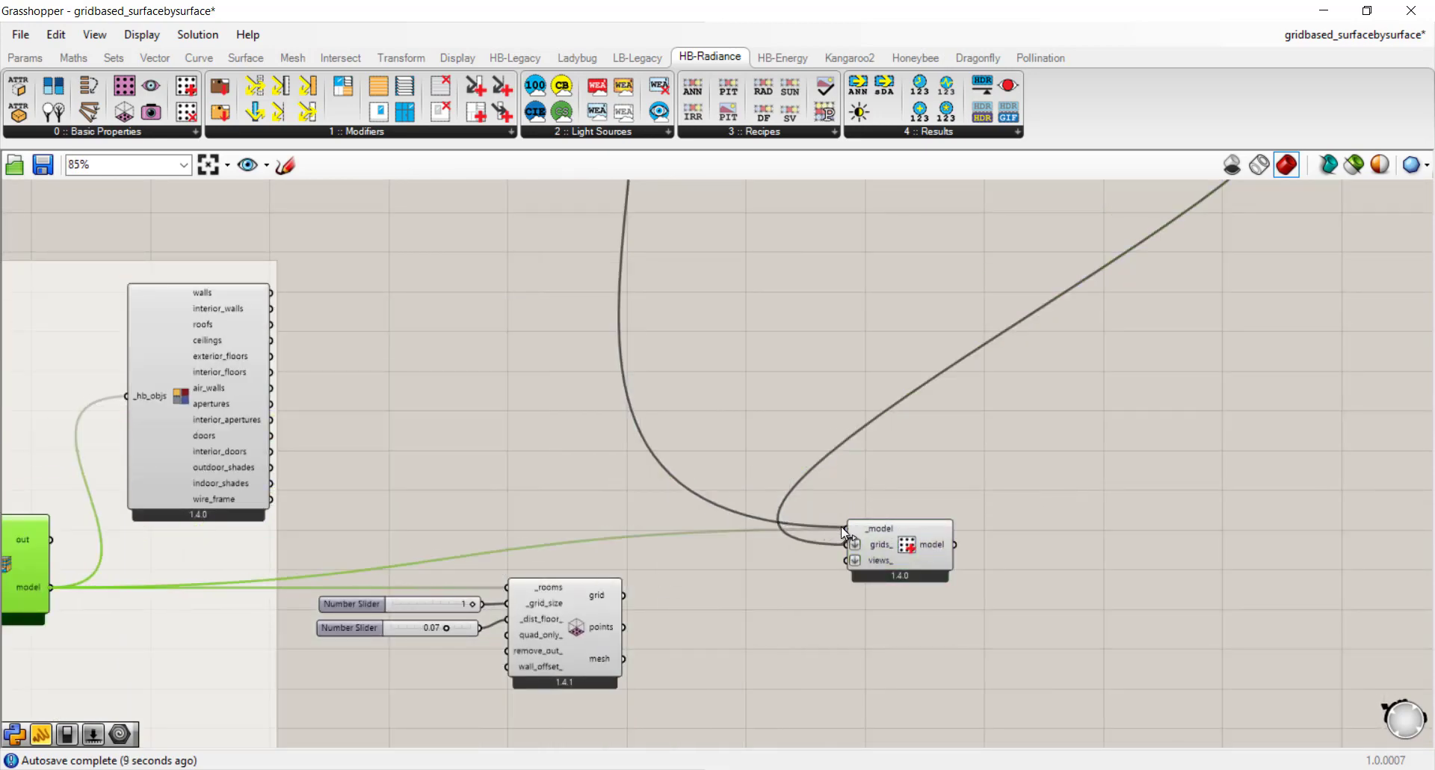
drag(624, 595, 847, 544)
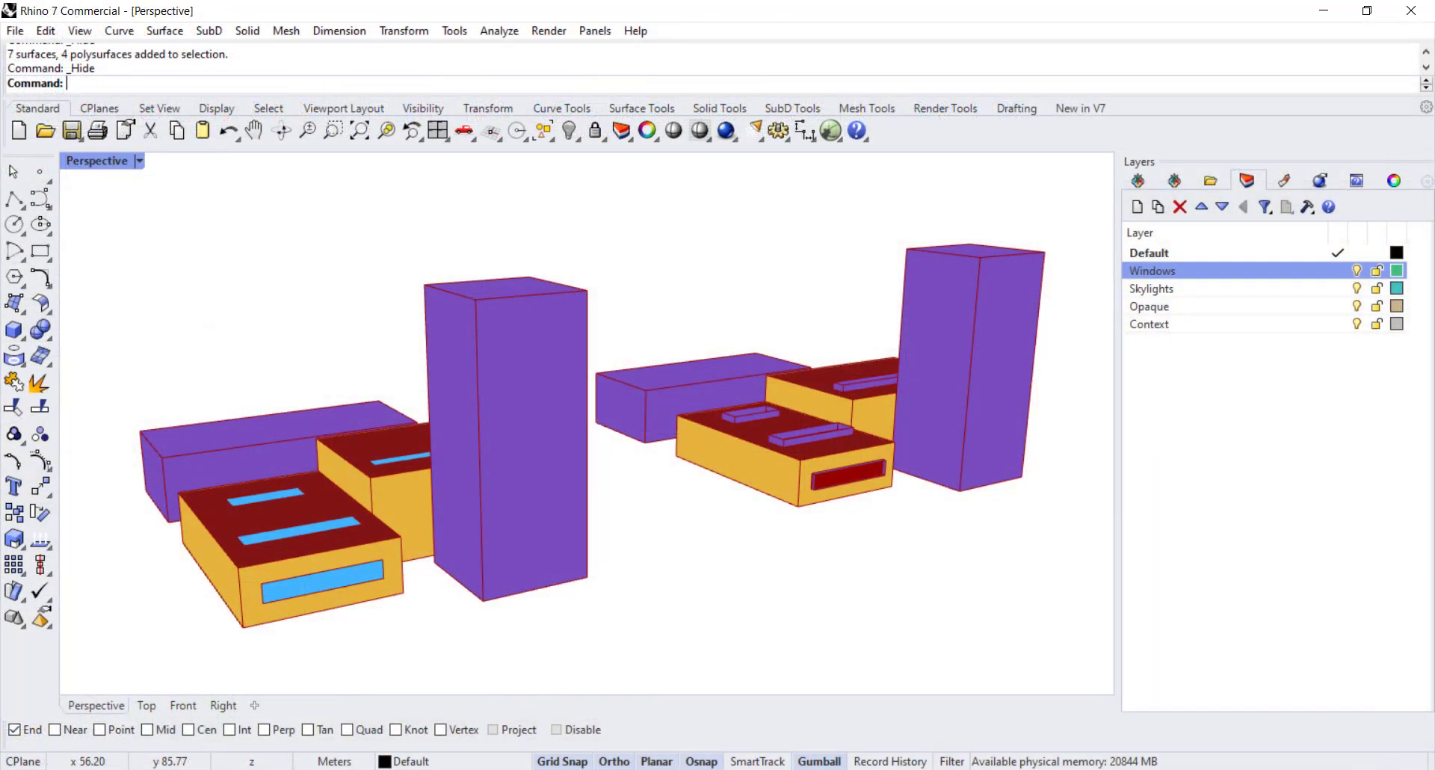